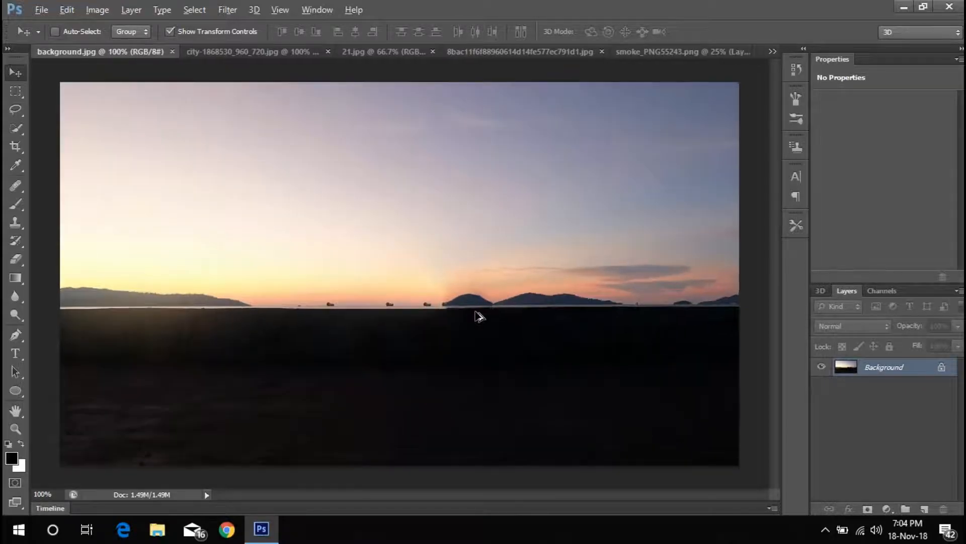
Convert the locked background of background.jpg into a regular layer and rename it Background
double_click(872, 368)
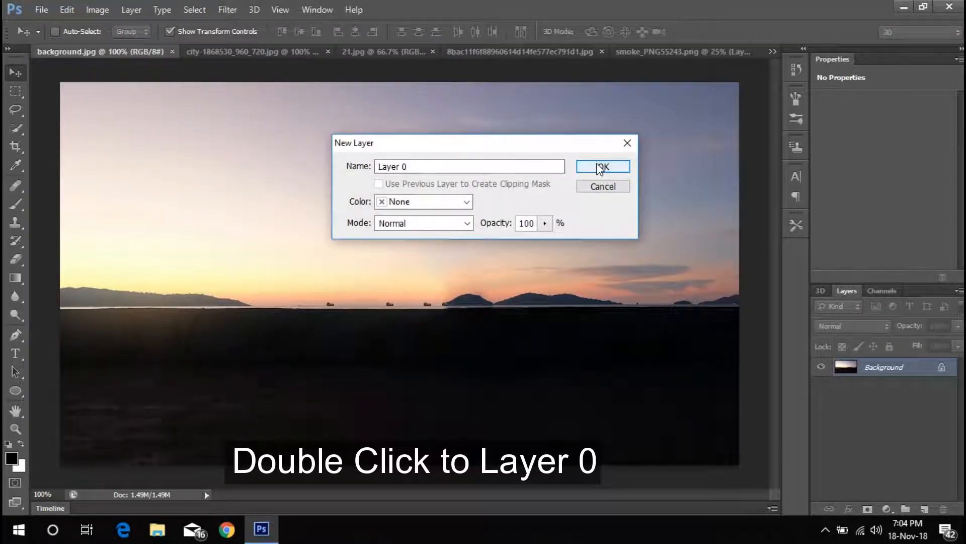
click(600, 168)
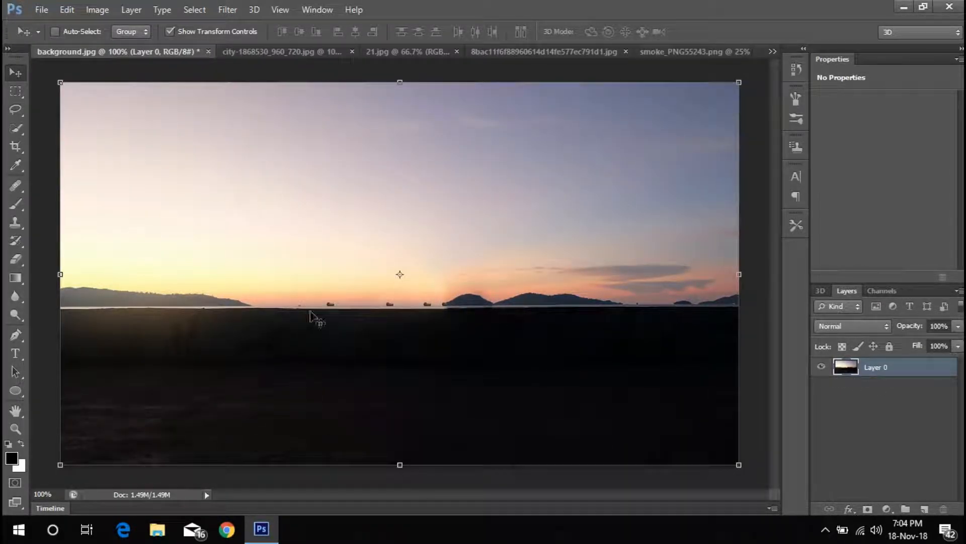
double_click(880, 368)
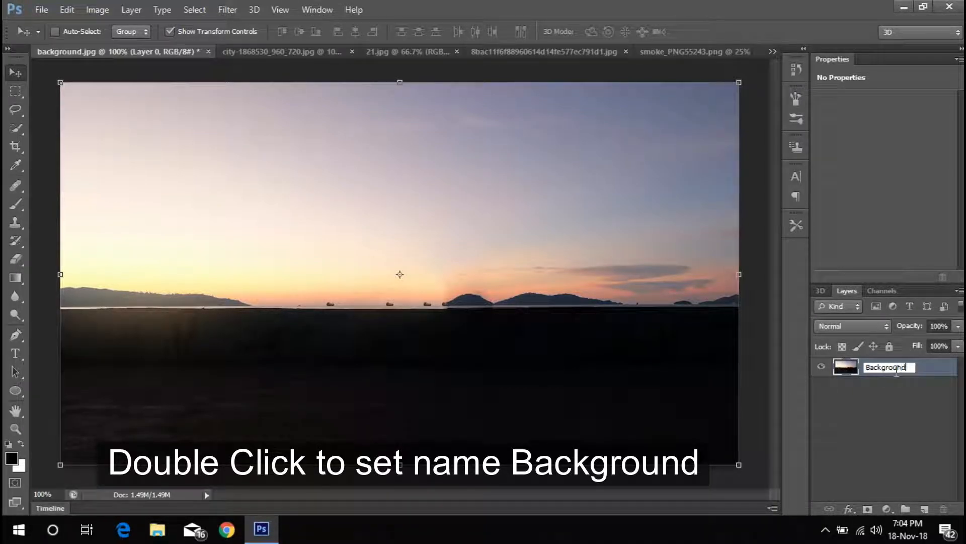
key(Return)
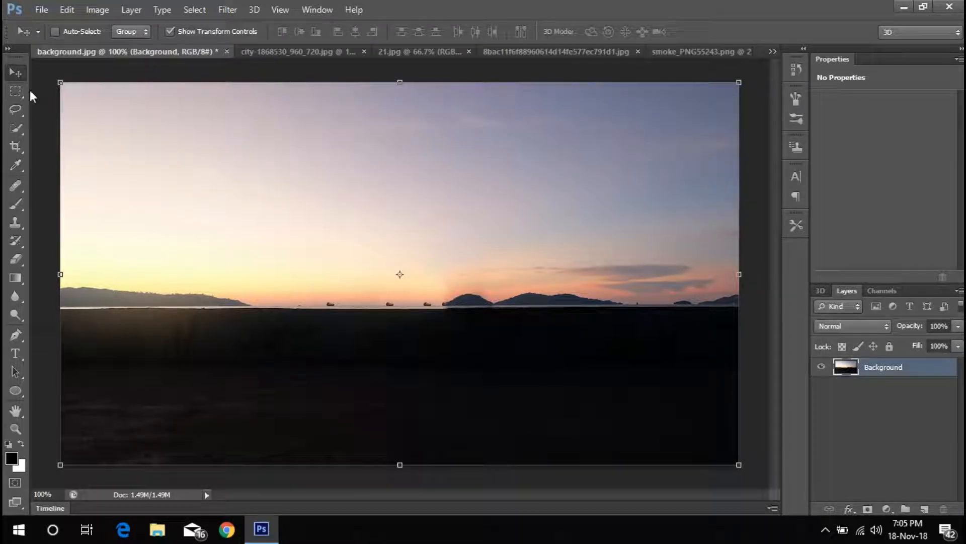
In the city photo, select the seated man from head to shoes with the Quick Selection tool
click(279, 53)
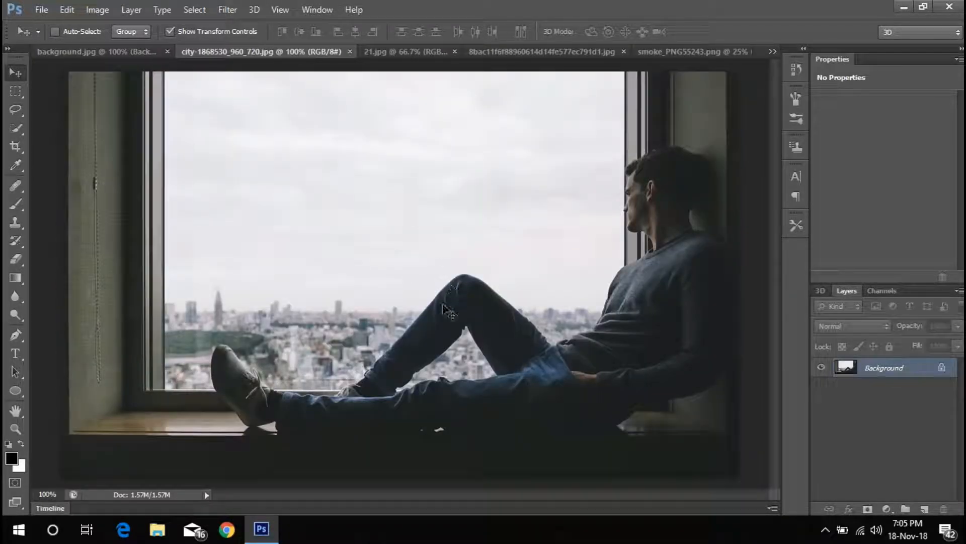
drag(433, 317, 388, 264)
click(464, 201)
click(16, 128)
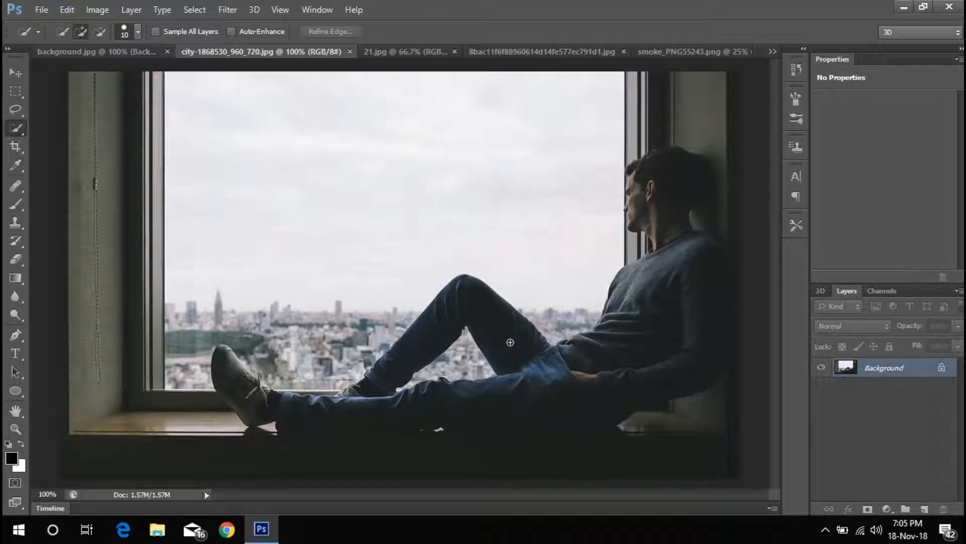
drag(510, 342, 541, 380)
mouse_move(597, 369)
mouse_down()
mouse_move(655, 270)
mouse_move(602, 366)
mouse_move(658, 238)
mouse_move(653, 201)
mouse_up()
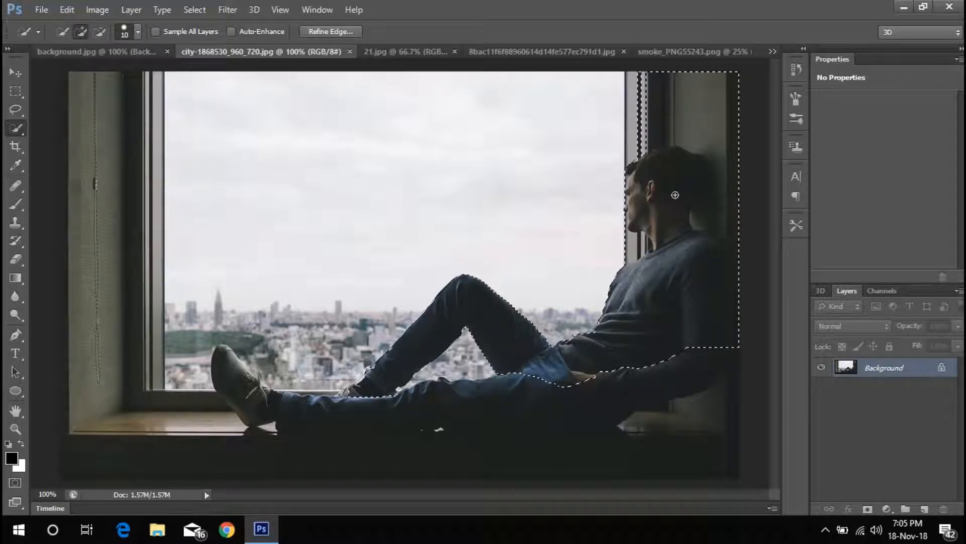
drag(604, 383, 509, 396)
drag(229, 362, 258, 402)
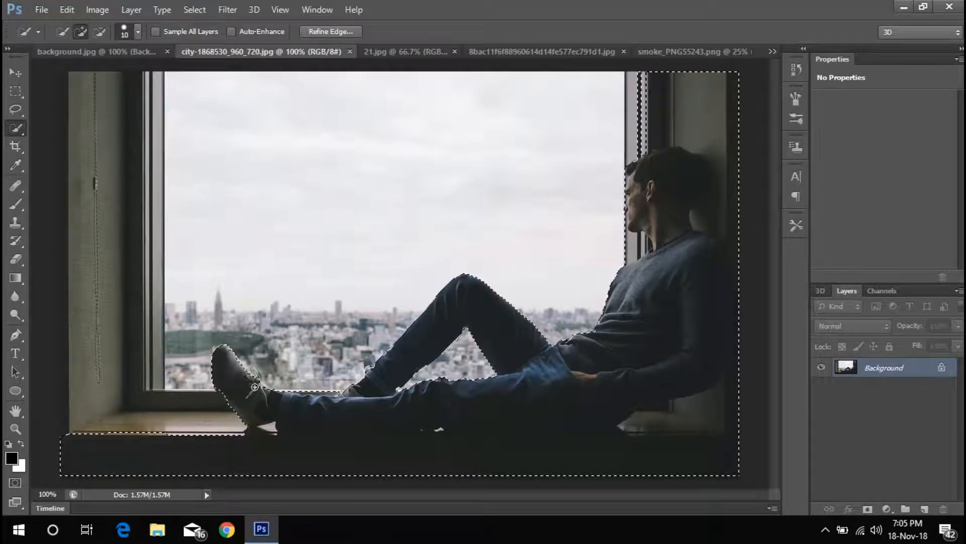
Subtract the city background around the outstretched foot's shoe and laces from the selection
scroll(258, 403, up, 6)
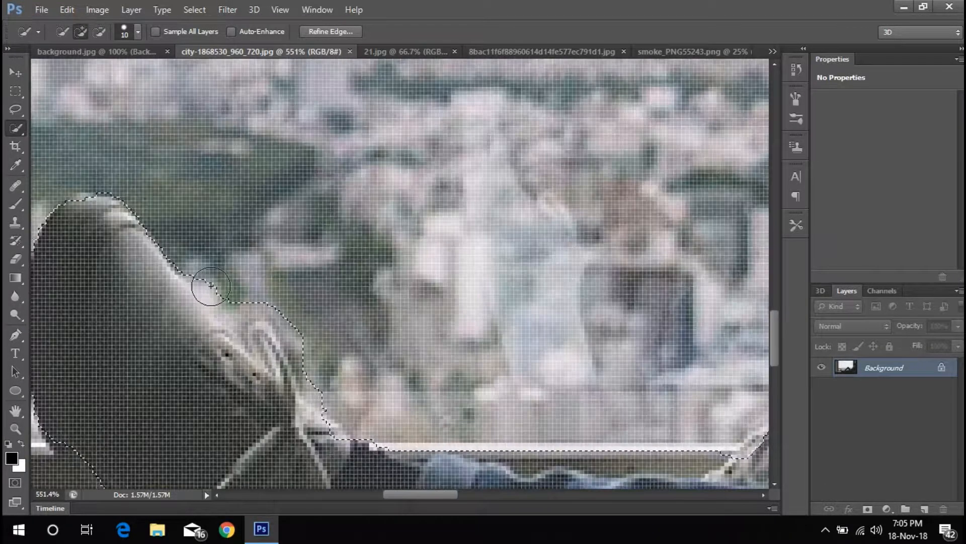
alt+click(218, 287)
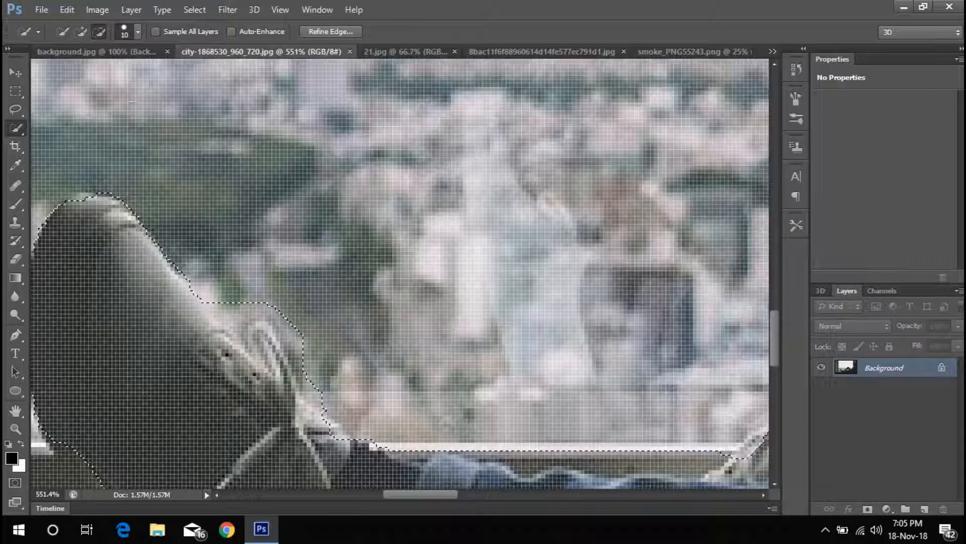
alt+click(247, 291)
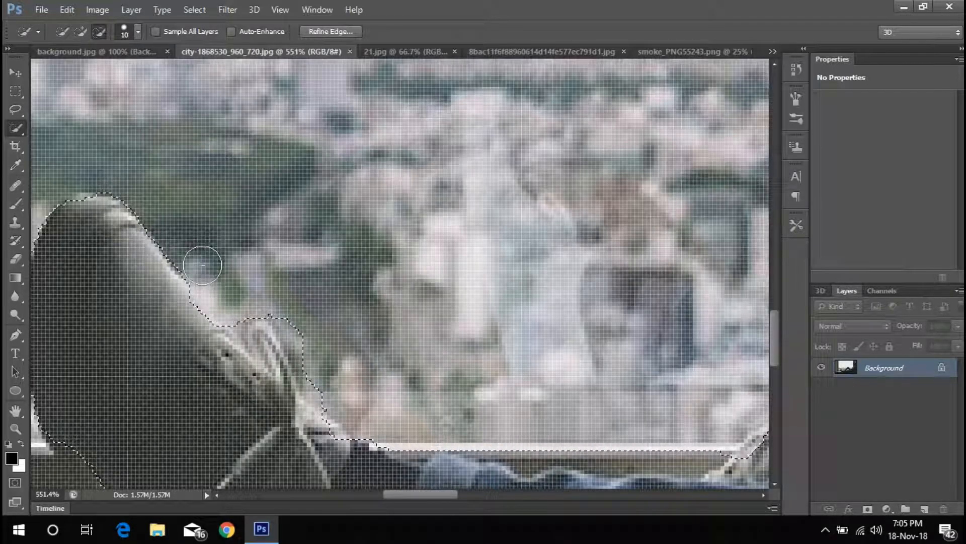
mouse_move(328, 370)
mouse_down()
mouse_move(310, 357)
mouse_move(297, 316)
mouse_up()
scroll(408, 401, down, 1)
scroll(408, 401, down, 5)
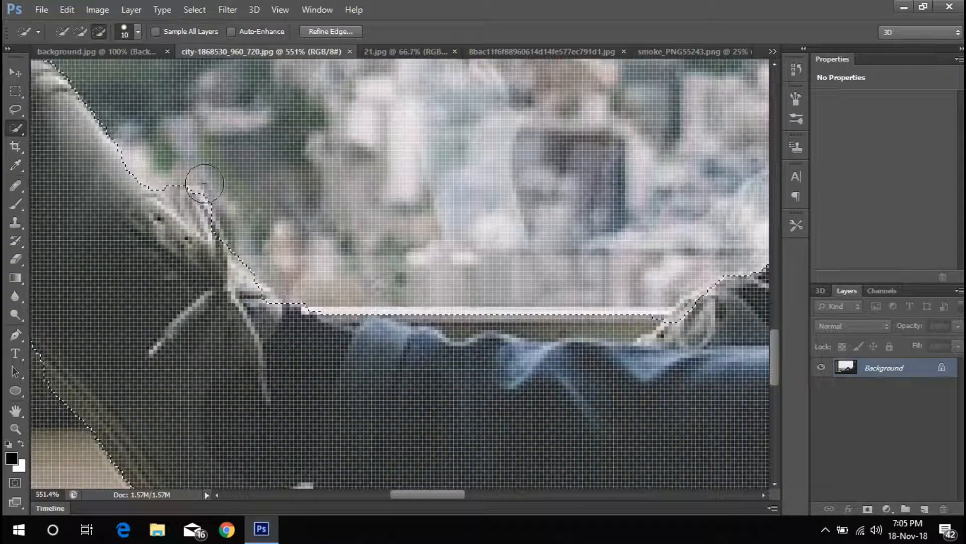
Refine the selection edge between the outstretched foot's laces and the ankle by adding and subtracting small areas
click(80, 32)
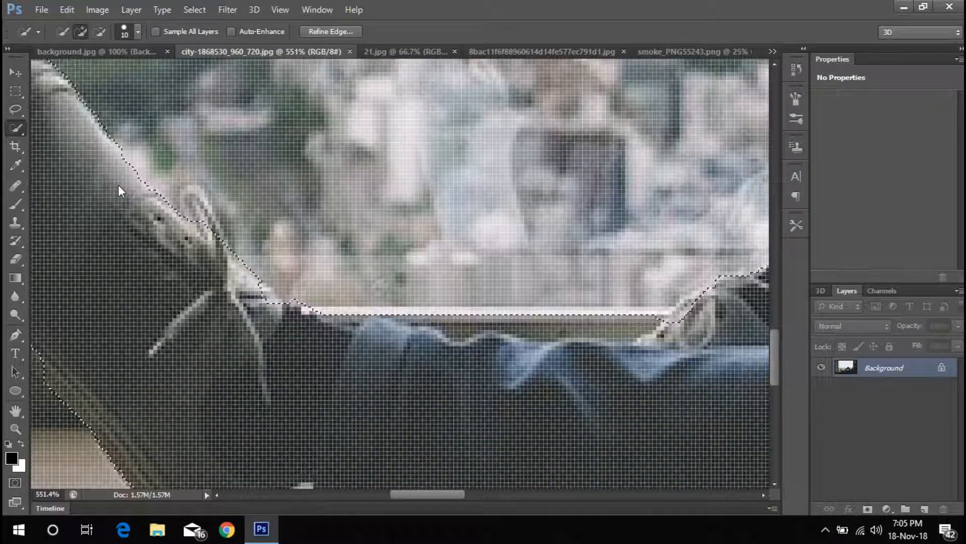
scroll(202, 220, down, 7)
scroll(222, 281, up, 7)
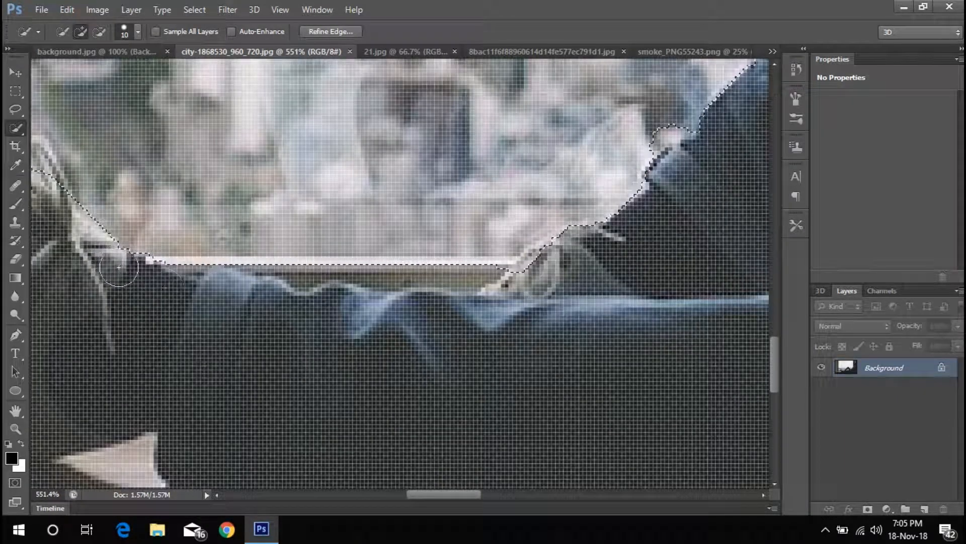
click(100, 32)
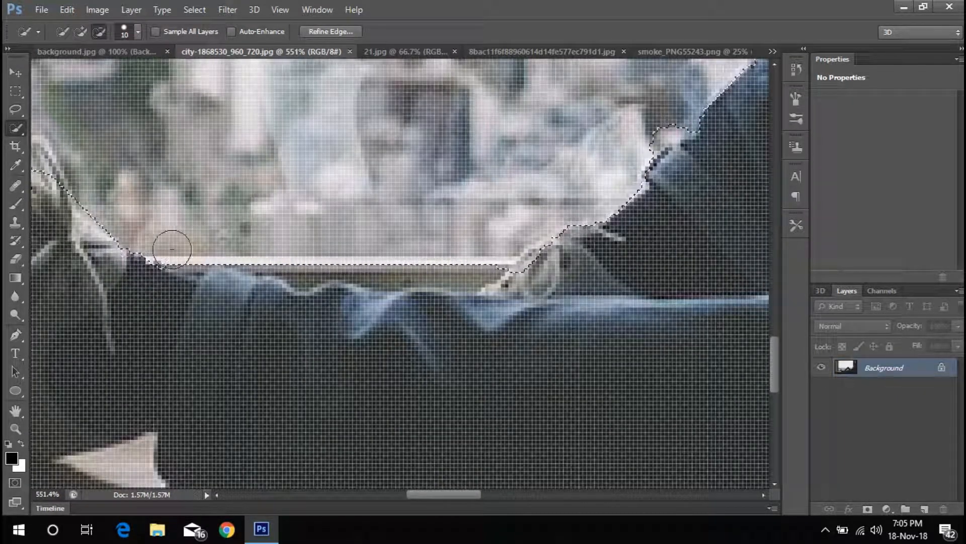
click(80, 32)
Refine the selection along the lower leg's trousers, the second shoe and the raised shin, removing background areas
drag(557, 339, 478, 338)
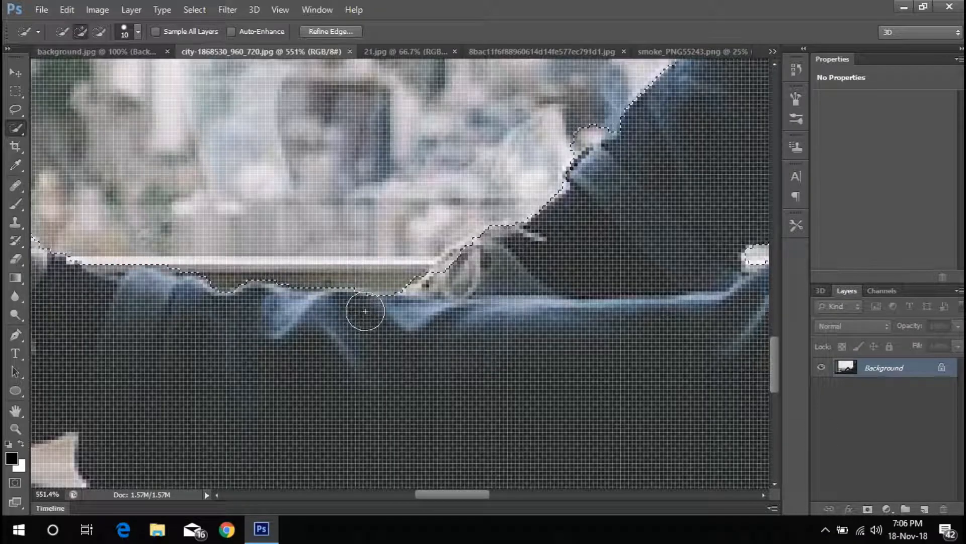
drag(511, 257, 442, 257)
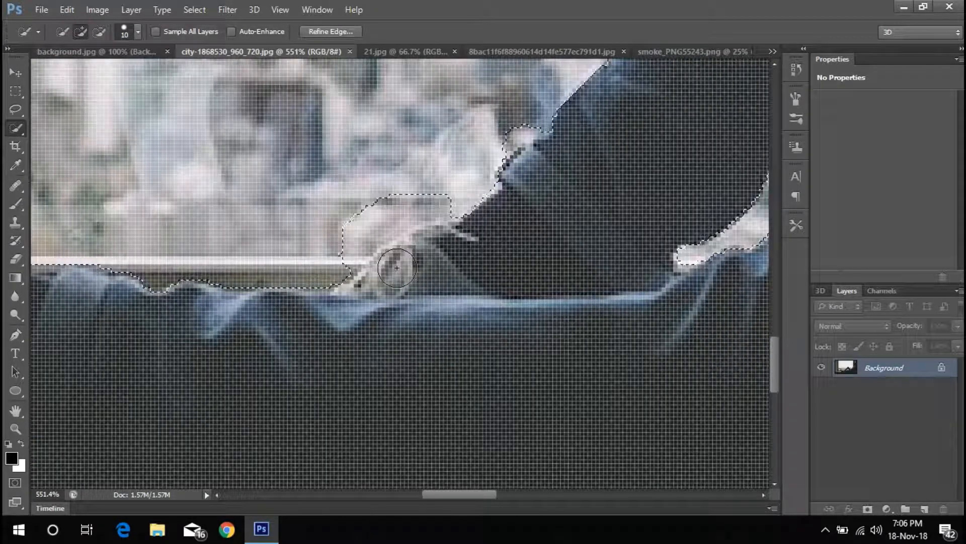
mouse_move(352, 241)
alt+mouse_down()
mouse_move(369, 208)
mouse_move(412, 205)
alt+mouse_up()
mouse_move(346, 301)
mouse_down()
mouse_move(324, 306)
mouse_move(278, 346)
mouse_up()
alt+click(454, 185)
click(460, 215)
alt+scroll(458, 218, down, 14)
alt+scroll(511, 179, up, 13)
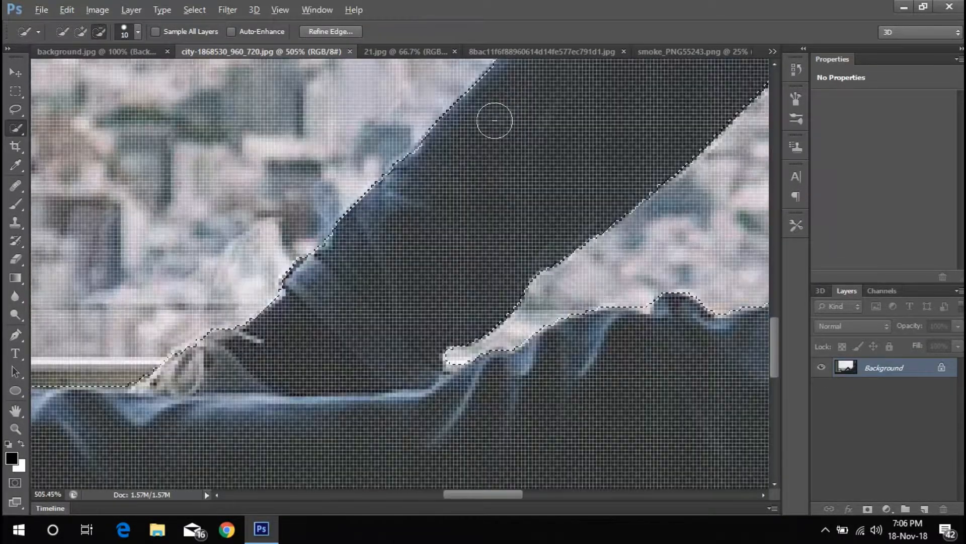
click(425, 160)
key(ctrl+z)
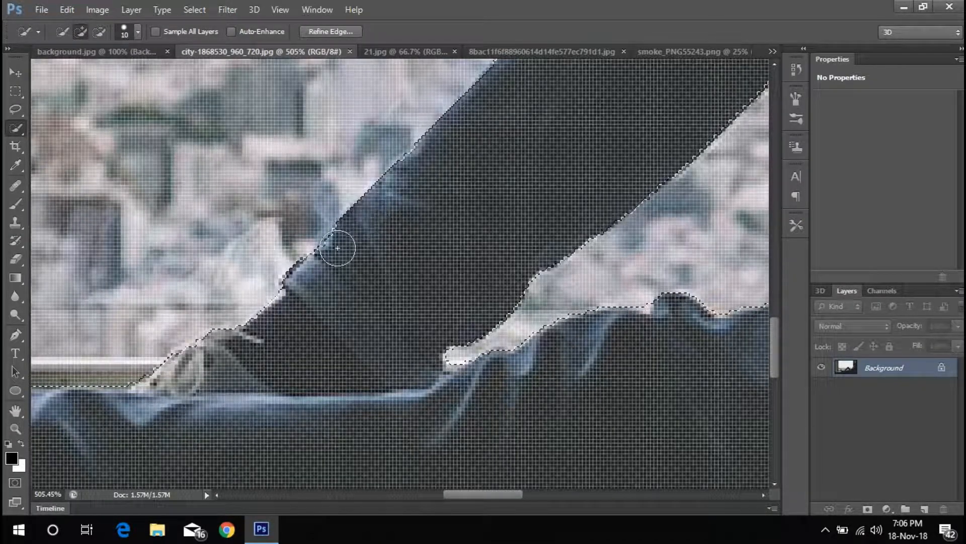
alt+scroll(474, 108, down, 6)
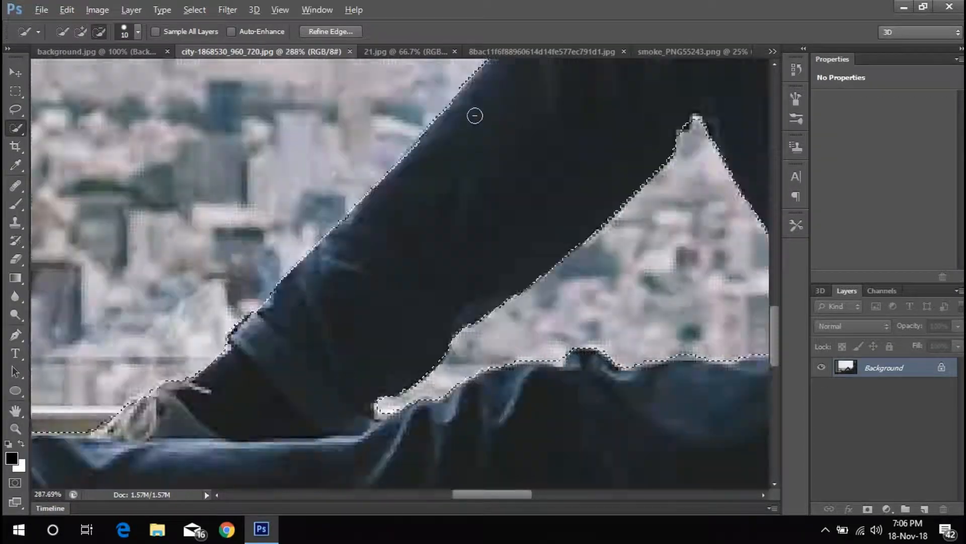
scroll(475, 116, down, 15)
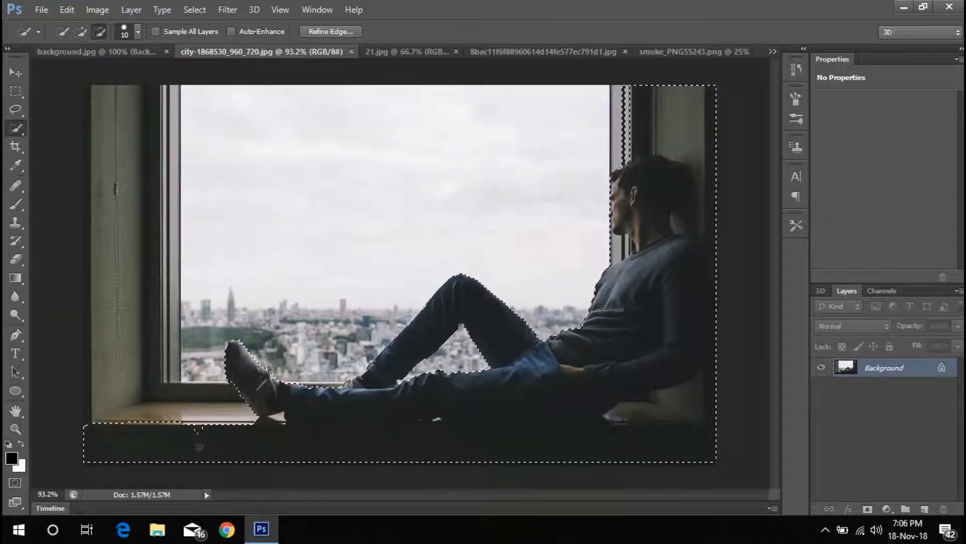
Subtract the window frame in front of the man's face and below his chin from the selection
alt+scroll(634, 181, up, 16)
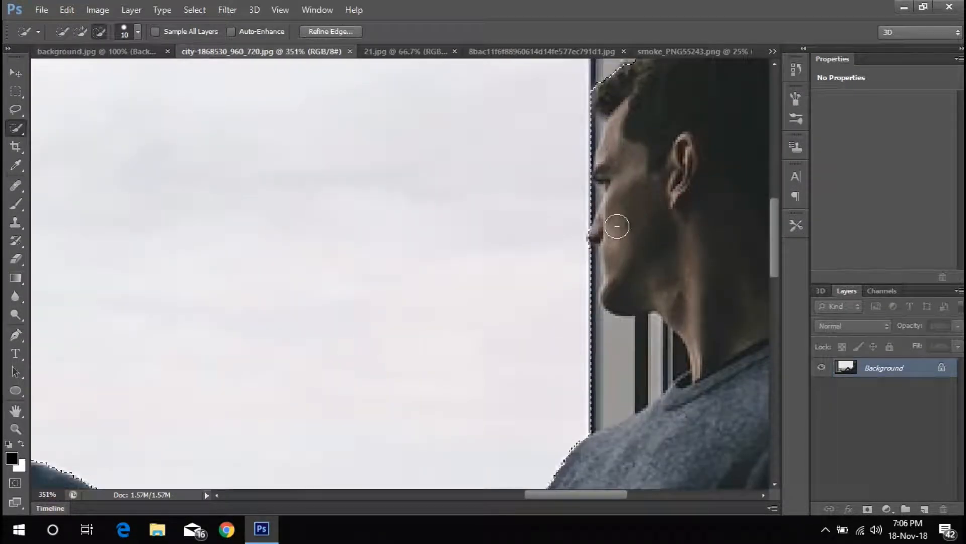
alt+scroll(616, 224, down, 5)
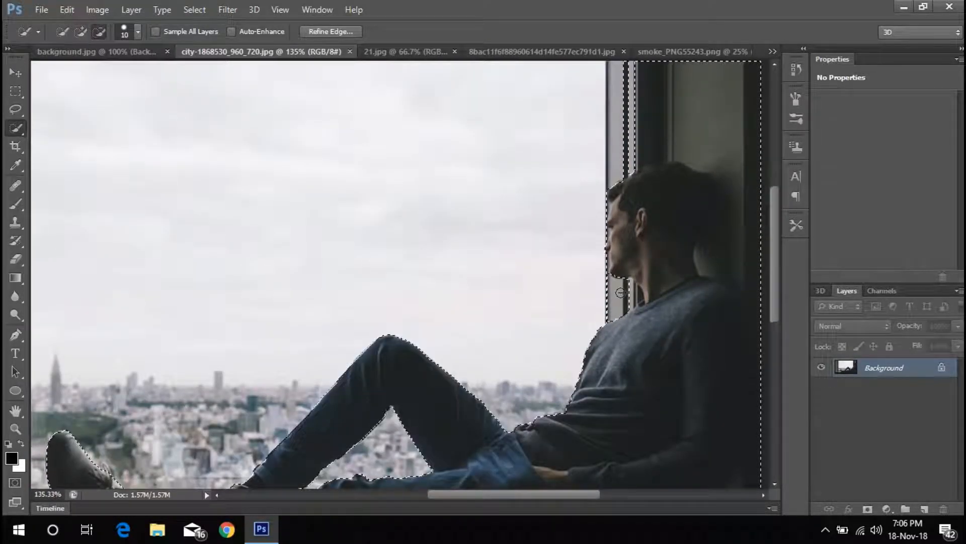
alt+scroll(621, 293, up, 12)
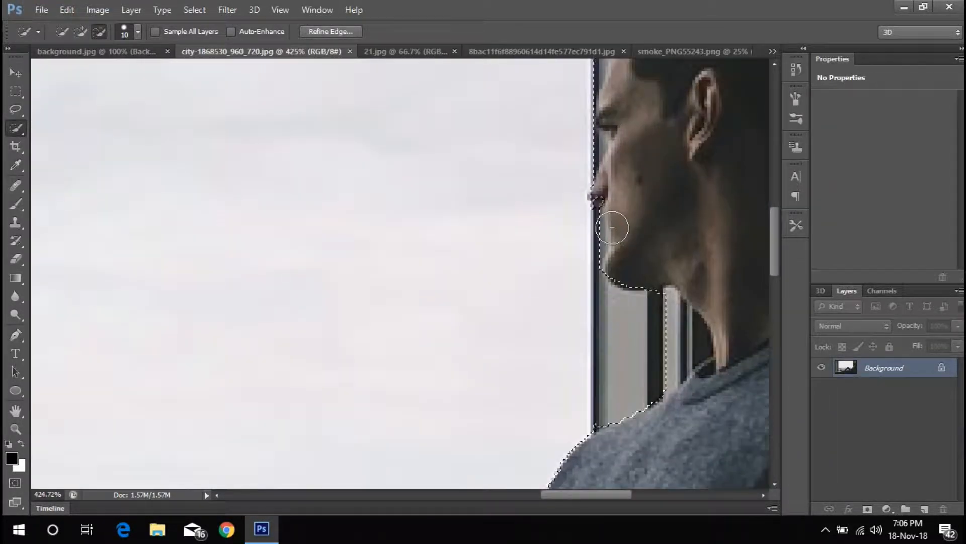
scroll(599, 296, right, 2)
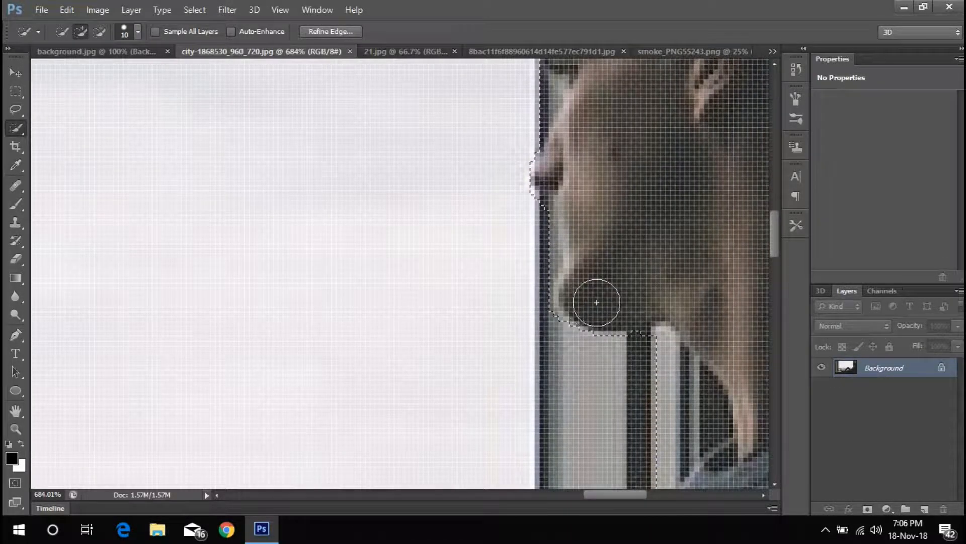
alt+scroll(593, 291, down, 10)
alt+scroll(672, 390, down, 3)
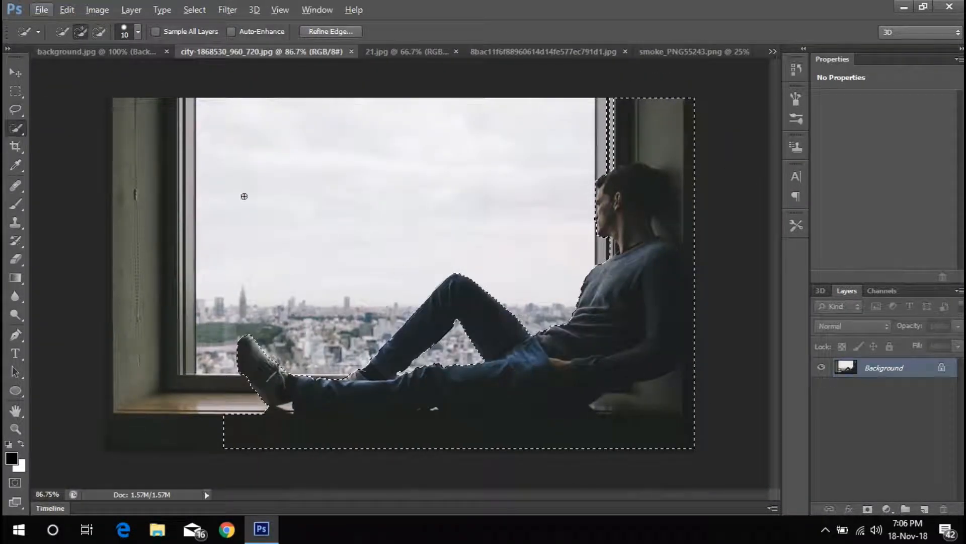
Copy the selected man to a new layer and move that layer into the background.jpg document
click(15, 72)
key(ctrl+j)
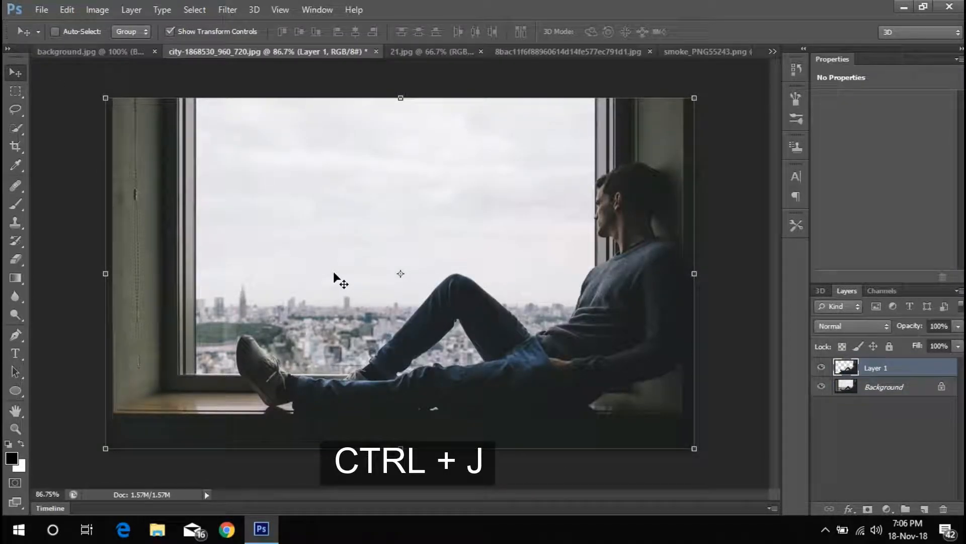
drag(491, 354, 597, 275)
key(ctrl+0)
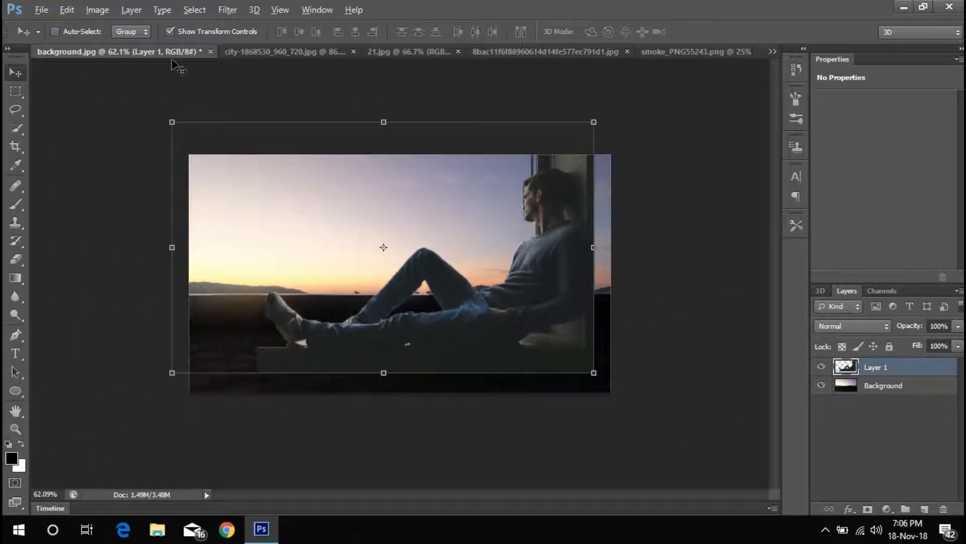
Scale the man's layer to 44.06% width and 40.46% height and place him on the dark ledge near the image's right edge
drag(593, 123, 365, 276)
drag(330, 318, 571, 243)
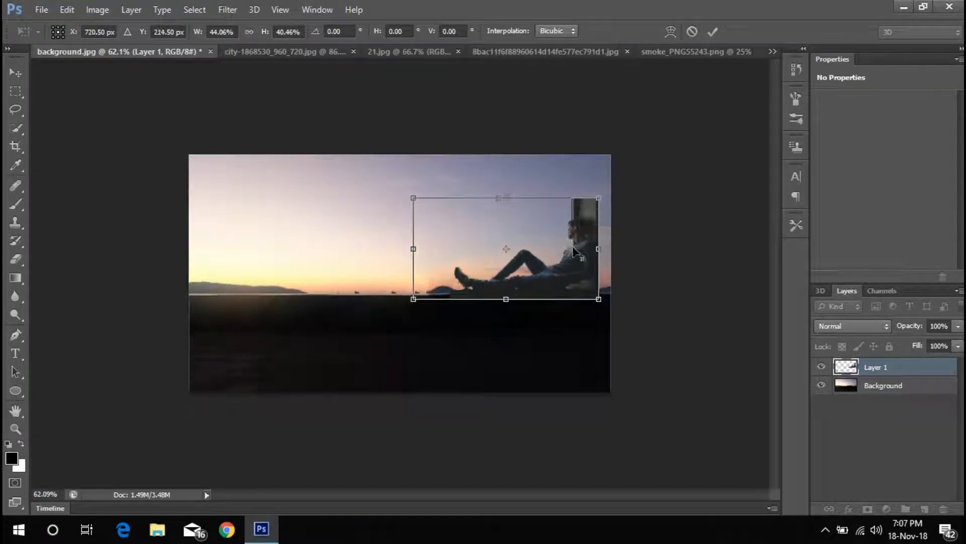
scroll(578, 244, up, 5)
scroll(656, 261, down, 2)
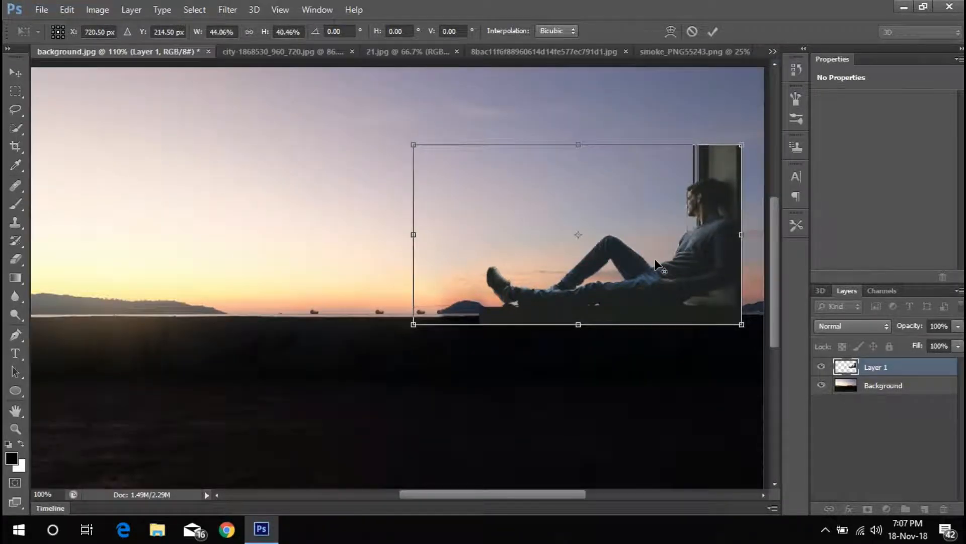
mouse_move(654, 262)
mouse_down()
mouse_move(644, 255)
mouse_move(652, 272)
mouse_up()
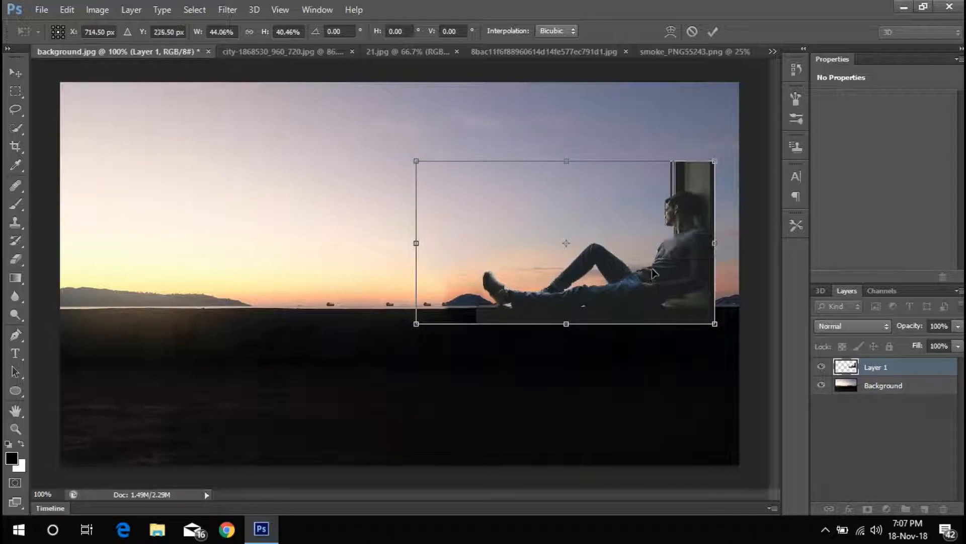
Fine-tune the man's position on the ledge with the layer at 73% opacity, apply the transform, and restore opacity to 100%
drag(911, 328, 894, 334)
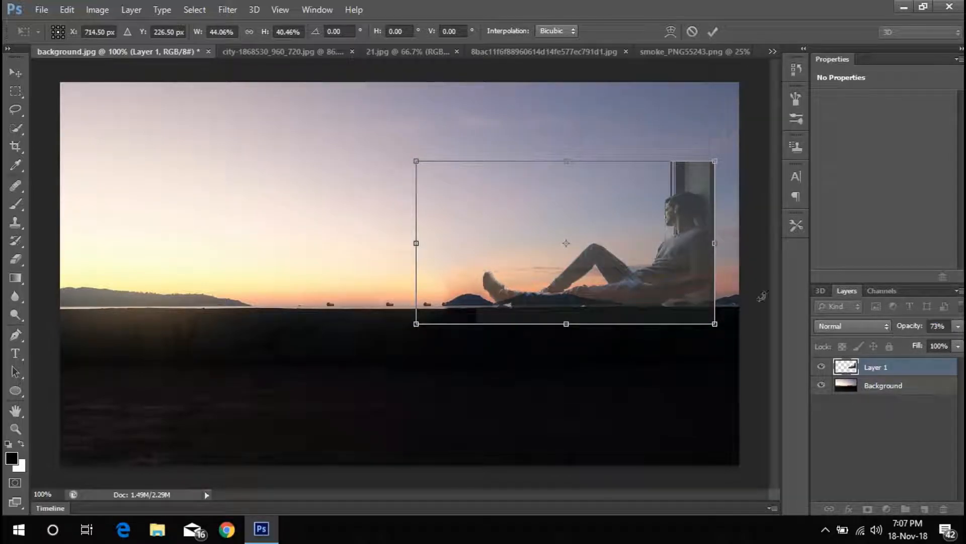
drag(669, 273, 662, 274)
click(712, 33)
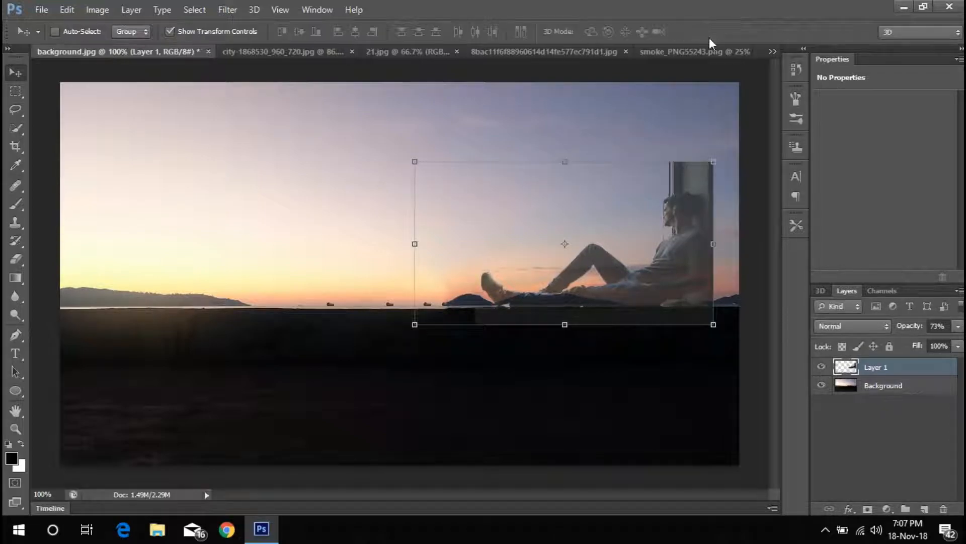
drag(960, 334, 965, 333)
Add a layer mask to the man's layer and set up a 20 px hard round brush for painting black
click(868, 509)
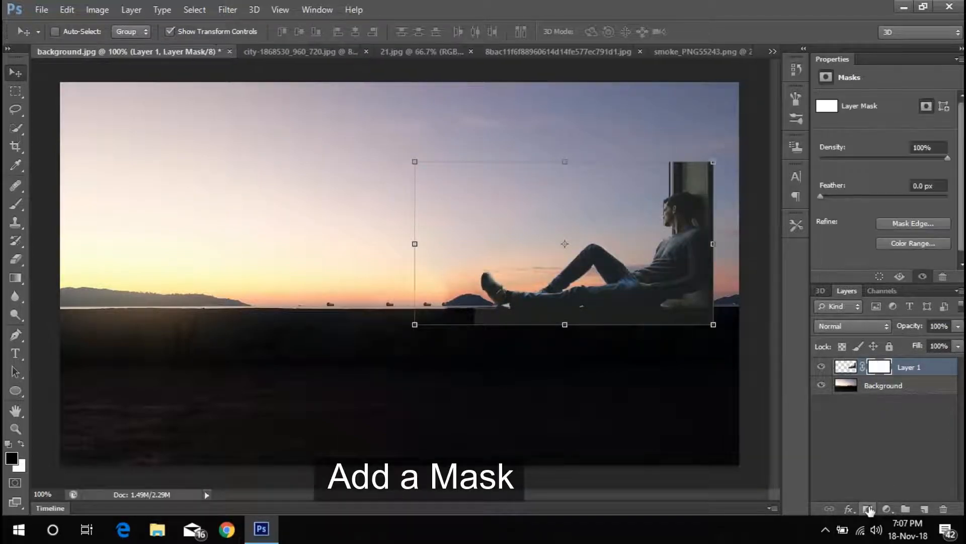
click(15, 206)
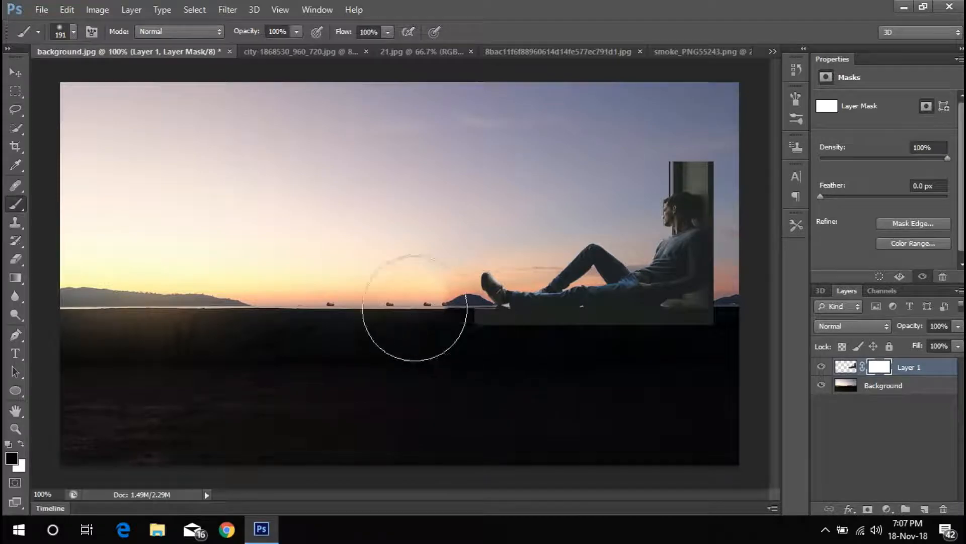
drag(361, 336, 449, 367)
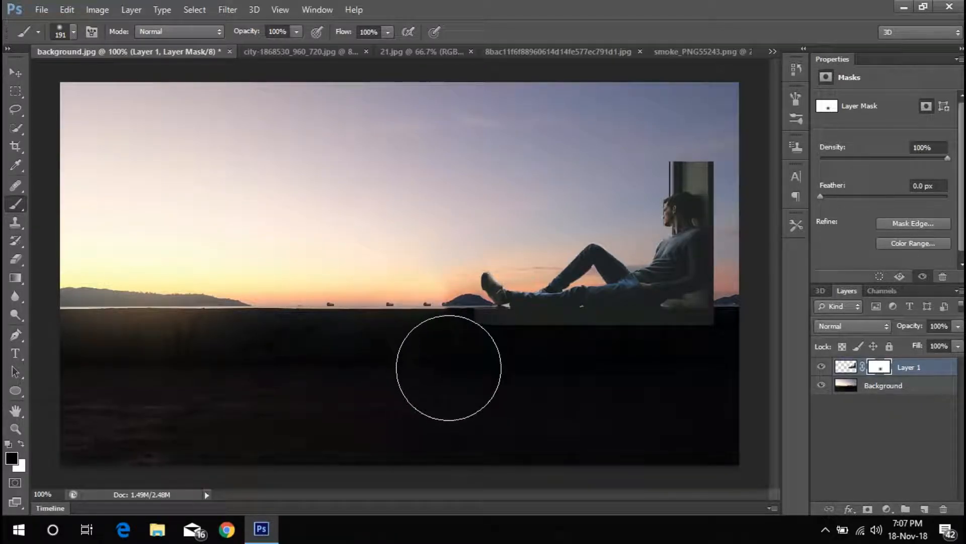
right_click(413, 278)
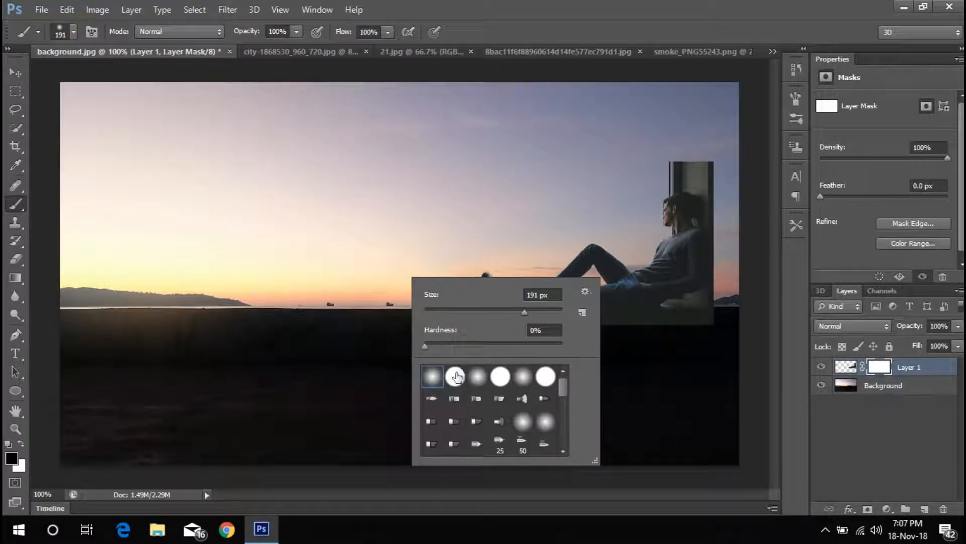
click(441, 310)
click(295, 269)
Mask out the leftover fringe along the sole and heel of the man's raised shoe
scroll(524, 373, up, 11)
click(391, 221)
mouse_move(397, 222)
mouse_down()
mouse_move(423, 237)
mouse_move(455, 242)
mouse_up()
scroll(456, 184, up, 3)
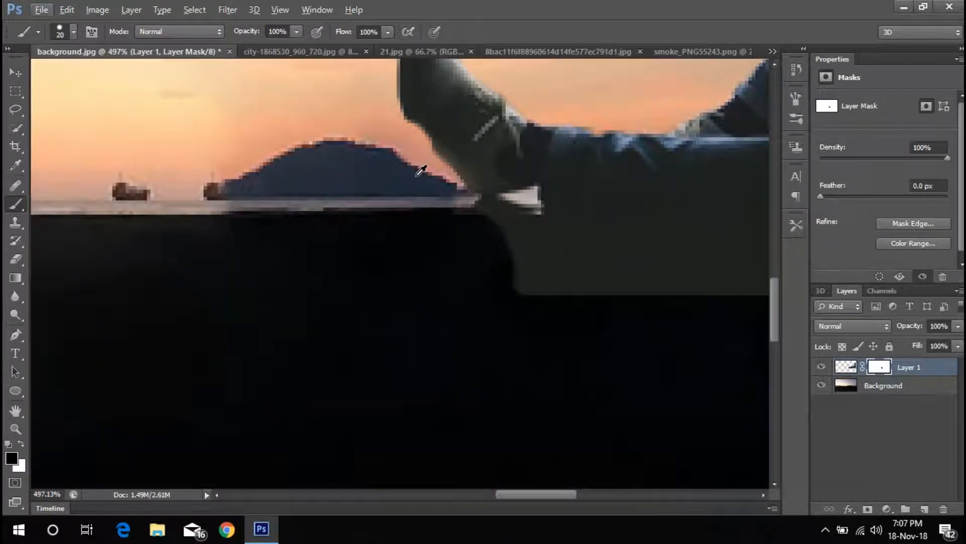
drag(414, 174, 436, 195)
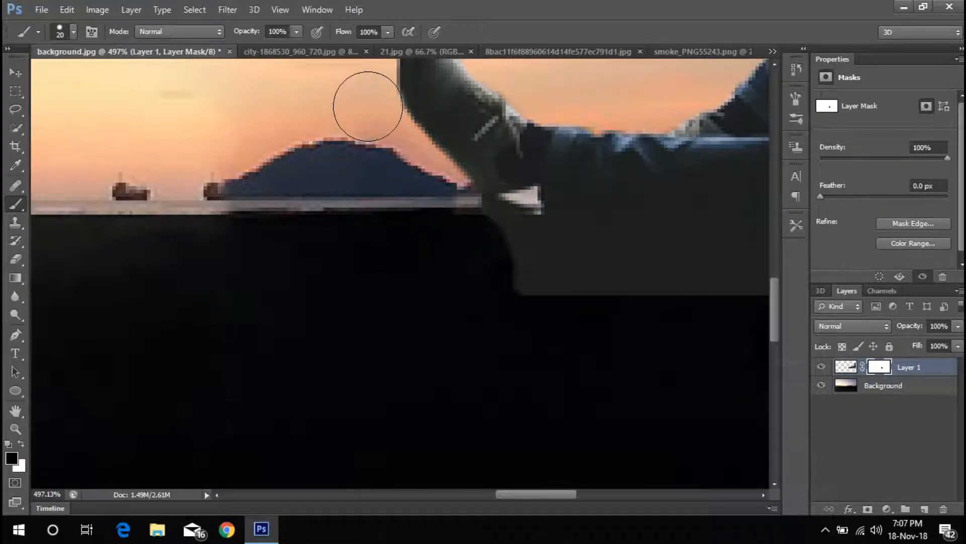
Mask out the grey ledge strip below the man's heel and outstretched leg, level with the background's dark ledge
scroll(448, 270, right, 2)
drag(415, 225, 550, 263)
scroll(326, 301, right, 5)
scroll(327, 301, right, 2)
drag(240, 289, 473, 289)
scroll(472, 289, right, 5)
drag(410, 289, 528, 297)
drag(229, 270, 360, 275)
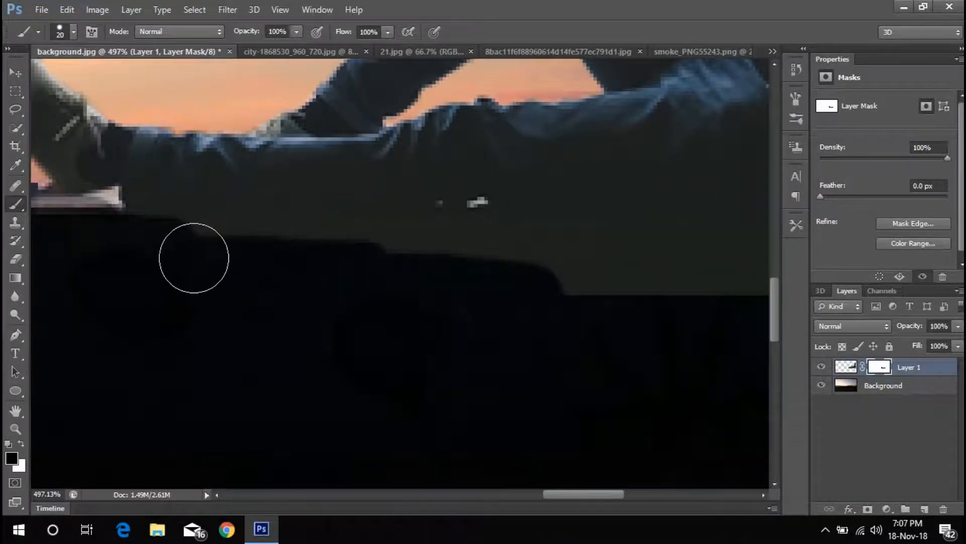
drag(224, 250, 541, 249)
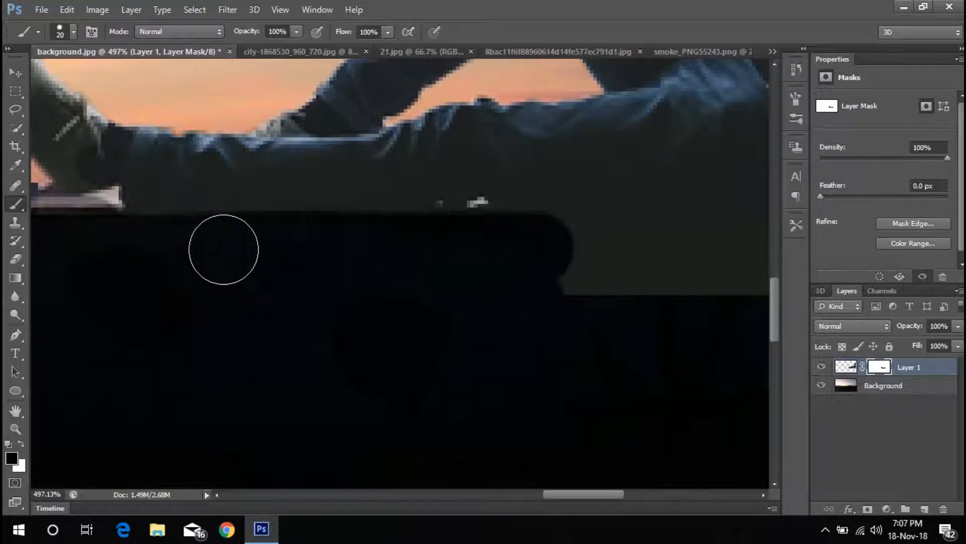
Mask out the rest of the grey ledge below the man's hips and hand up to the layer's outer edge
scroll(654, 280, right, 5)
mouse_move(194, 289)
mouse_down()
mouse_move(337, 270)
mouse_move(182, 258)
mouse_up()
mouse_move(240, 249)
mouse_down()
mouse_move(319, 255)
mouse_move(206, 254)
mouse_up()
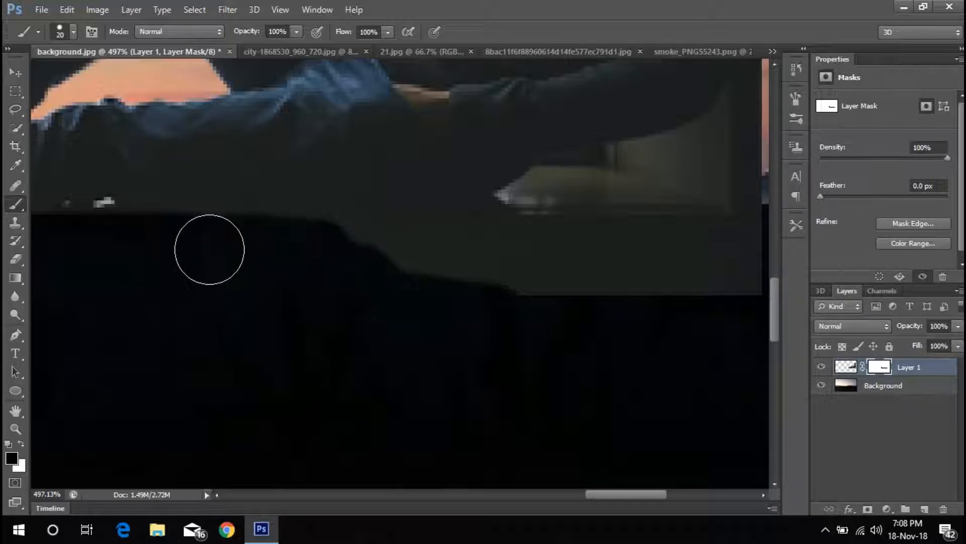
scroll(464, 258, right, 2)
drag(185, 255, 440, 257)
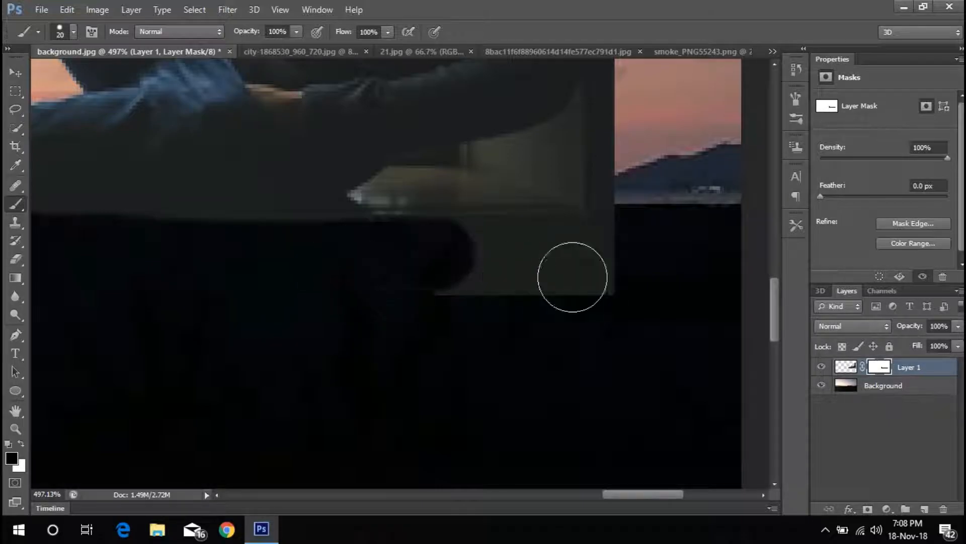
drag(548, 277, 502, 279)
drag(451, 252, 597, 238)
scroll(446, 240, left, 1)
scroll(447, 239, up, 3)
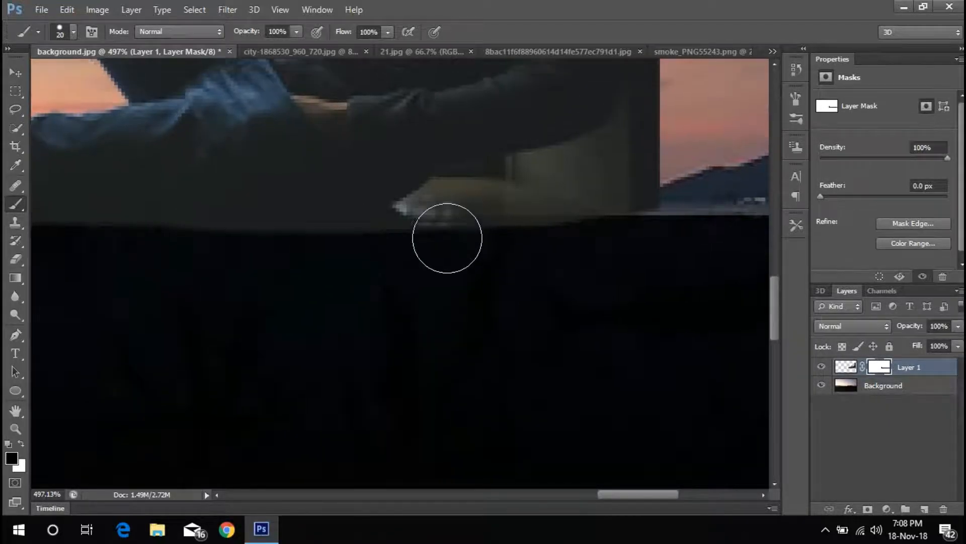
scroll(448, 265, down, 3)
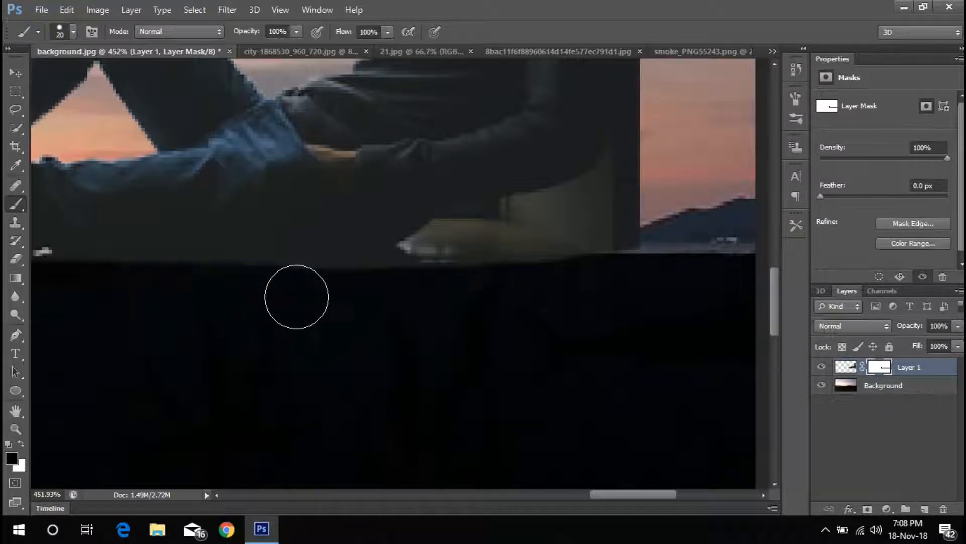
drag(369, 296, 707, 252)
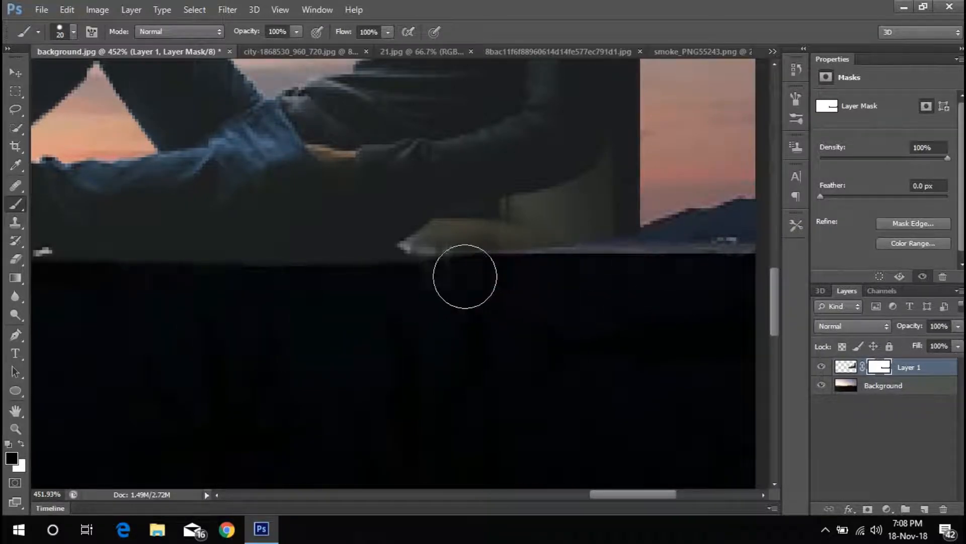
Mask out the window remnant beneath the man's arm and the wall behind his back and head
mouse_move(435, 261)
mouse_down()
mouse_move(470, 237)
mouse_move(583, 211)
mouse_up()
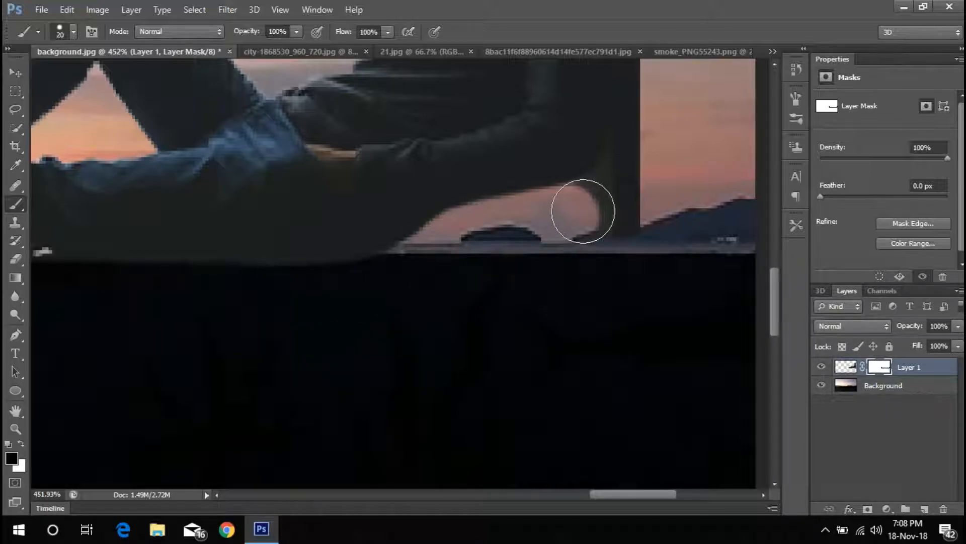
scroll(673, 112, up, 5)
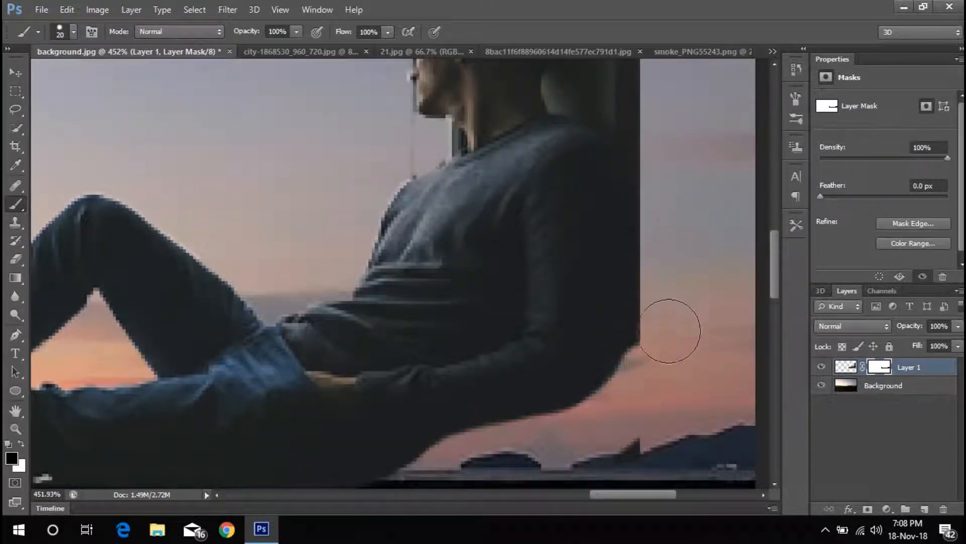
scroll(610, 326, right, 3)
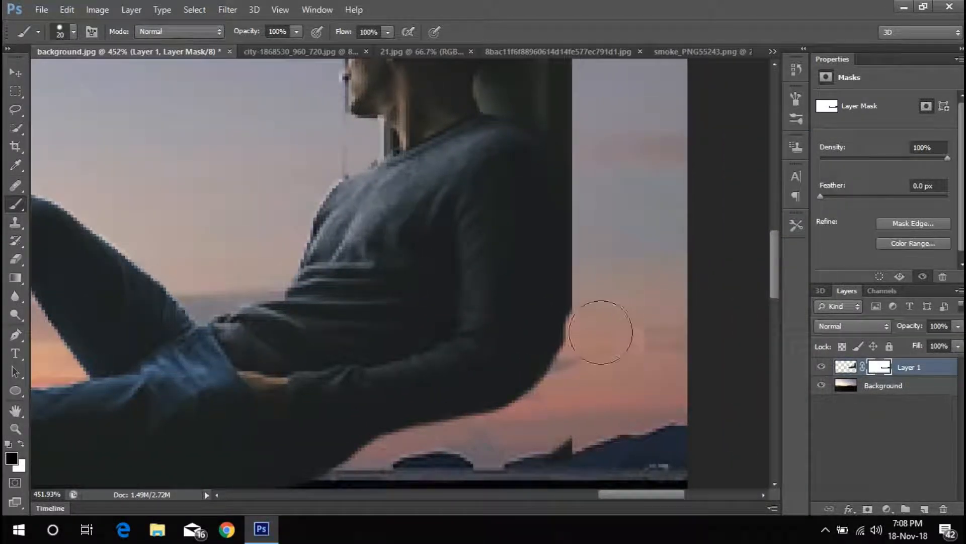
scroll(591, 144, up, 3)
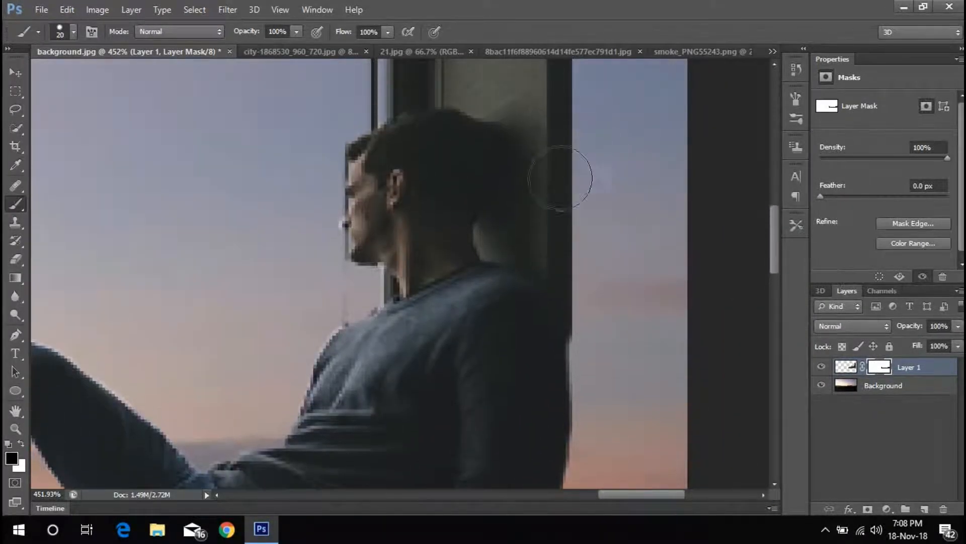
mouse_move(537, 214)
mouse_down()
mouse_move(529, 104)
mouse_move(566, 113)
mouse_move(583, 260)
mouse_move(578, 216)
mouse_move(504, 151)
mouse_up()
scroll(583, 260, down, 1)
scroll(481, 134, up, 2)
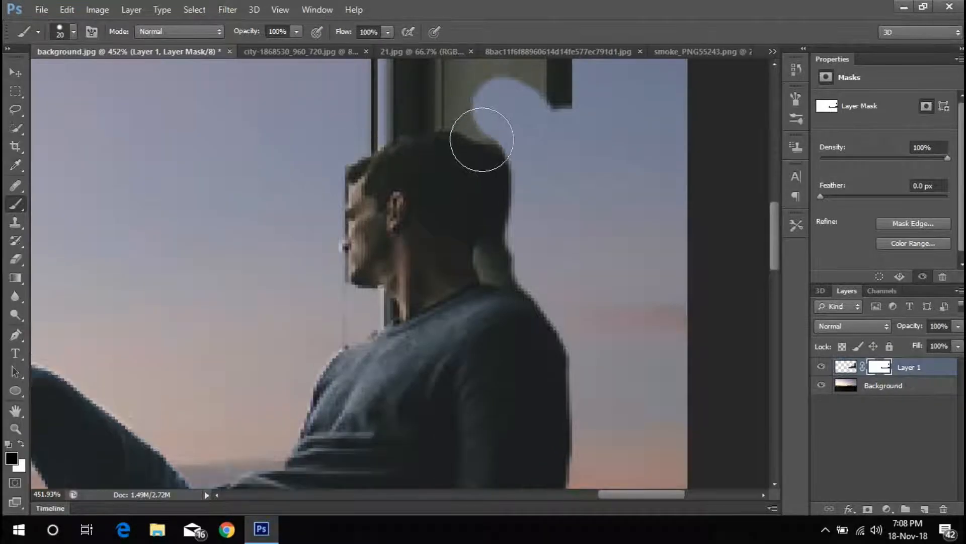
Reduce the brush to 7 px and mask out the window frame and wall around the top of the man's head
drag(331, 183, 366, 163)
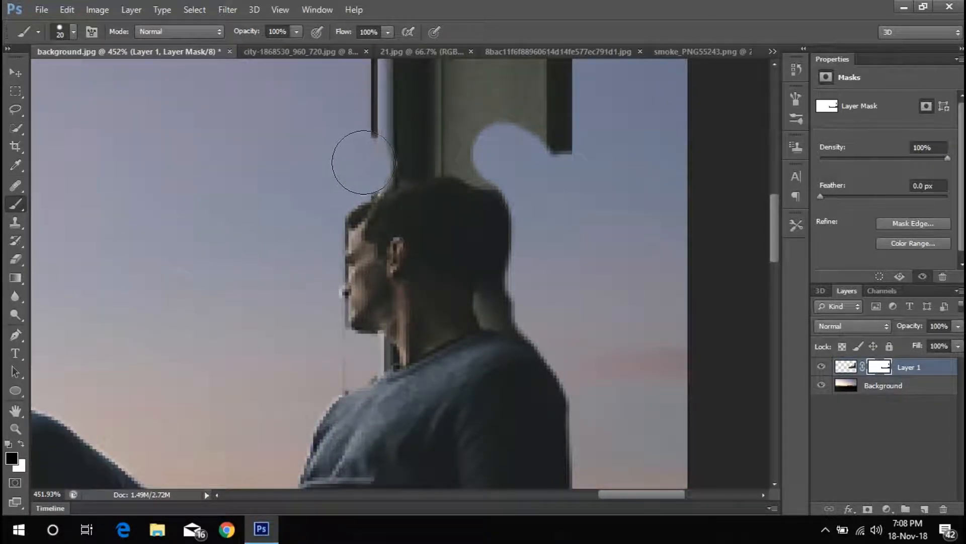
right_click(364, 166)
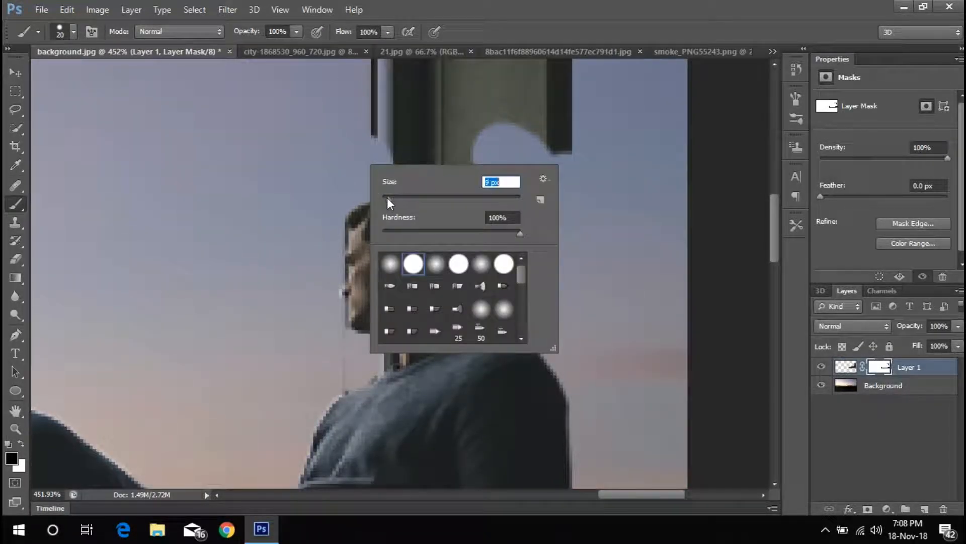
key(Return)
scroll(489, 164, up, 5)
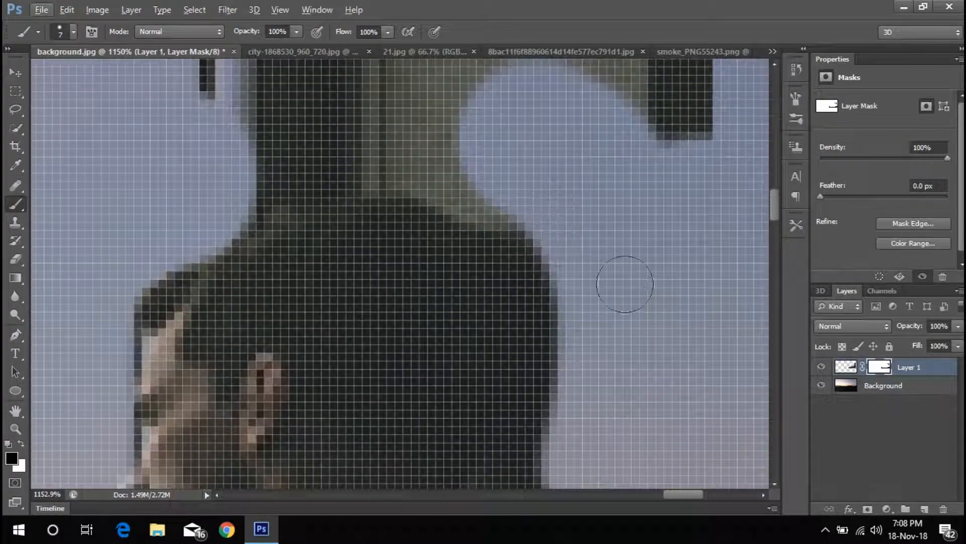
mouse_move(561, 271)
mouse_down()
mouse_move(448, 173)
mouse_move(356, 162)
mouse_move(241, 189)
mouse_move(199, 222)
mouse_up()
Mask out the dark window-frame fringe along the front of the man's face
scroll(570, 301, down, 4)
mouse_move(388, 263)
mouse_down()
mouse_move(545, 276)
mouse_move(740, 255)
mouse_move(658, 216)
mouse_move(433, 173)
mouse_move(441, 141)
mouse_up()
scroll(623, 277, down, 2)
scroll(470, 222, up, 3)
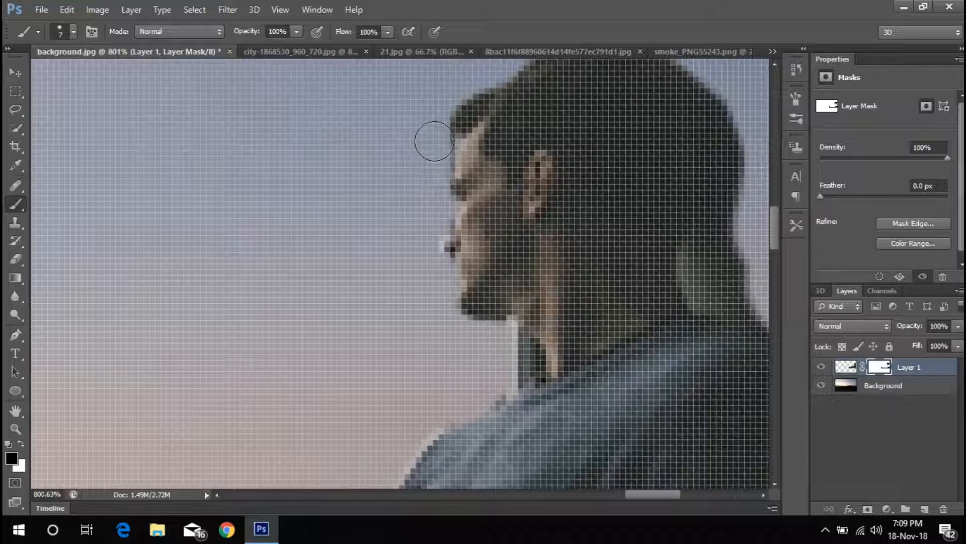
Mask out the patch of wall left behind the man's neck, following the neck and shoulder curve
scroll(432, 124, down, 3)
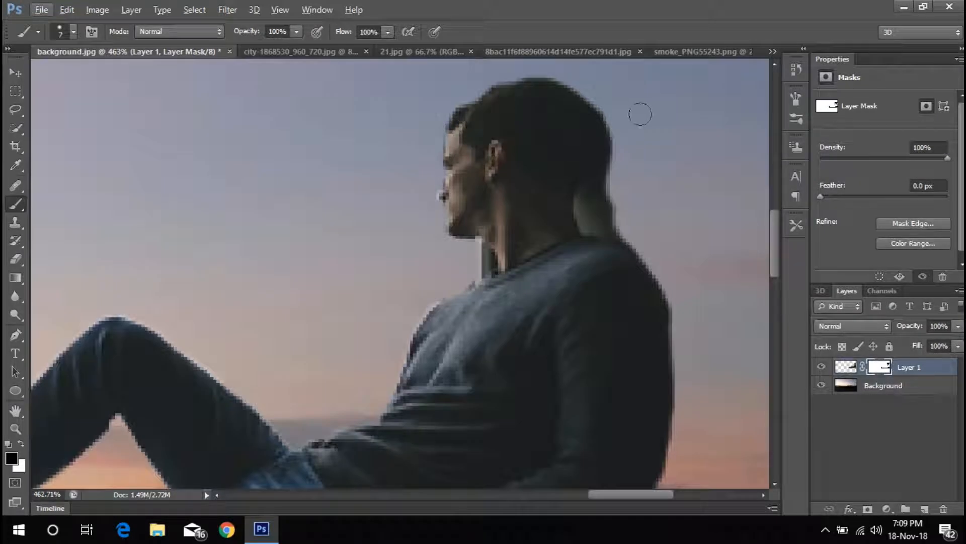
scroll(631, 165, up, 3)
mouse_move(620, 308)
mouse_down()
mouse_move(546, 272)
mouse_move(538, 237)
mouse_move(585, 173)
mouse_move(602, 71)
mouse_move(589, 272)
mouse_move(563, 252)
mouse_up()
scroll(611, 215, down, 3)
Refine the mask along the man's face profile and front hairline with a 3 px brush
scroll(416, 166, up, 7)
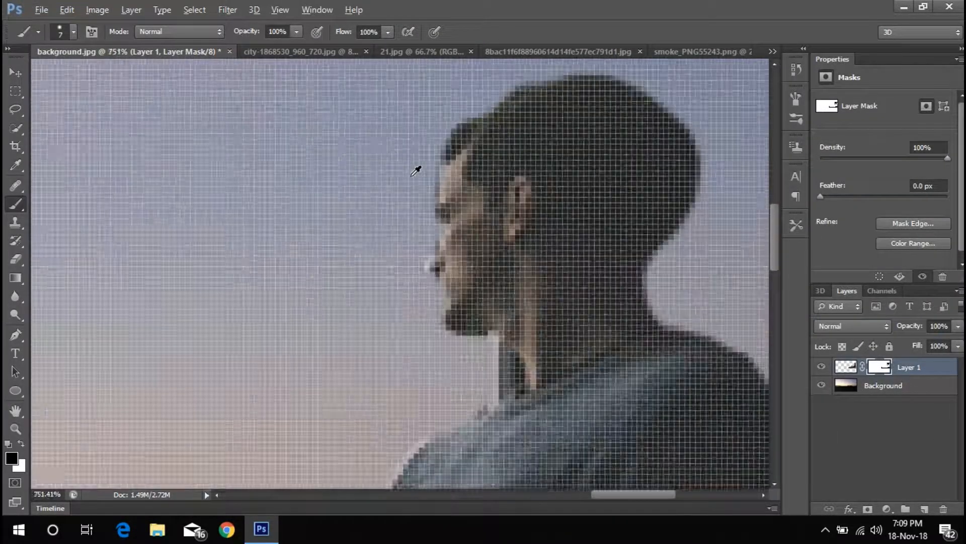
key(bracketleft)
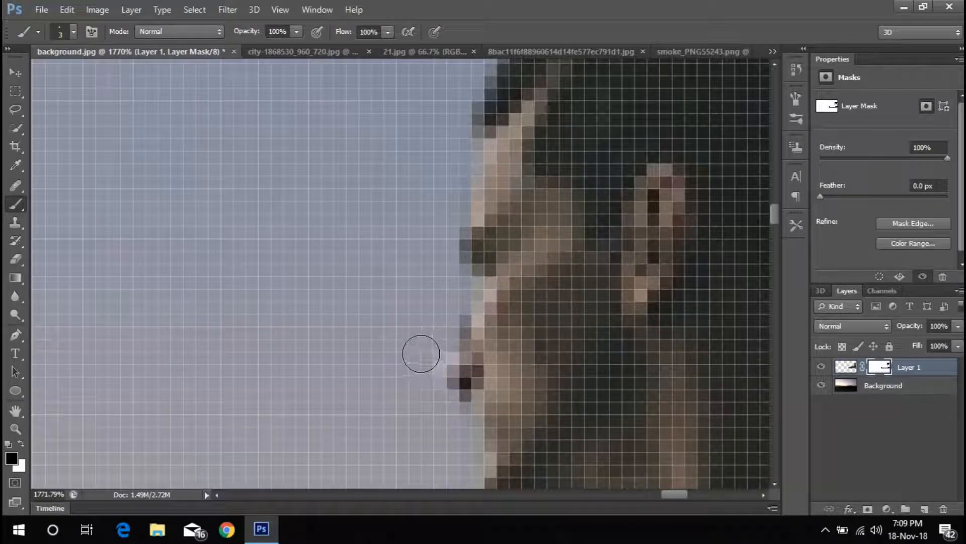
scroll(453, 413, down, 8)
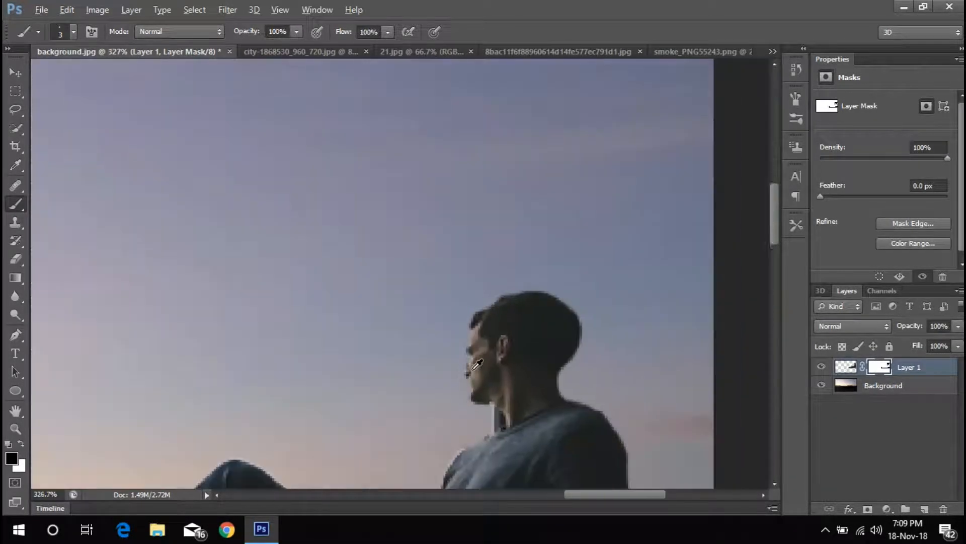
scroll(498, 303, up, 5)
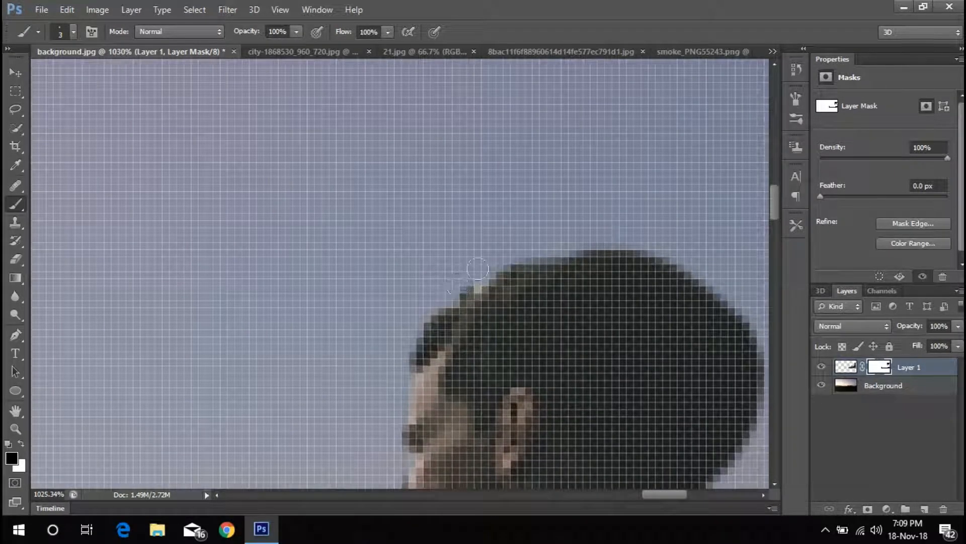
scroll(477, 268, down, 10)
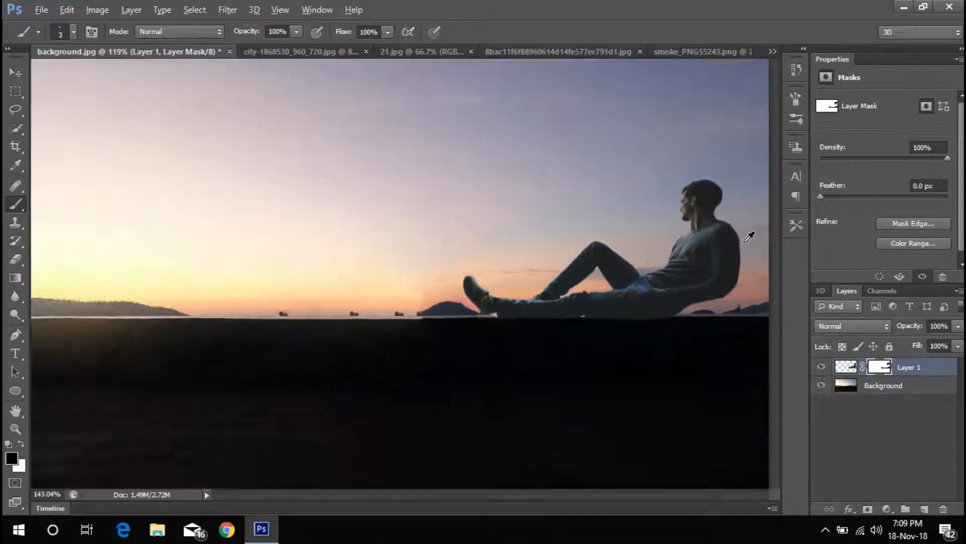
scroll(694, 187, up, 10)
key(x)
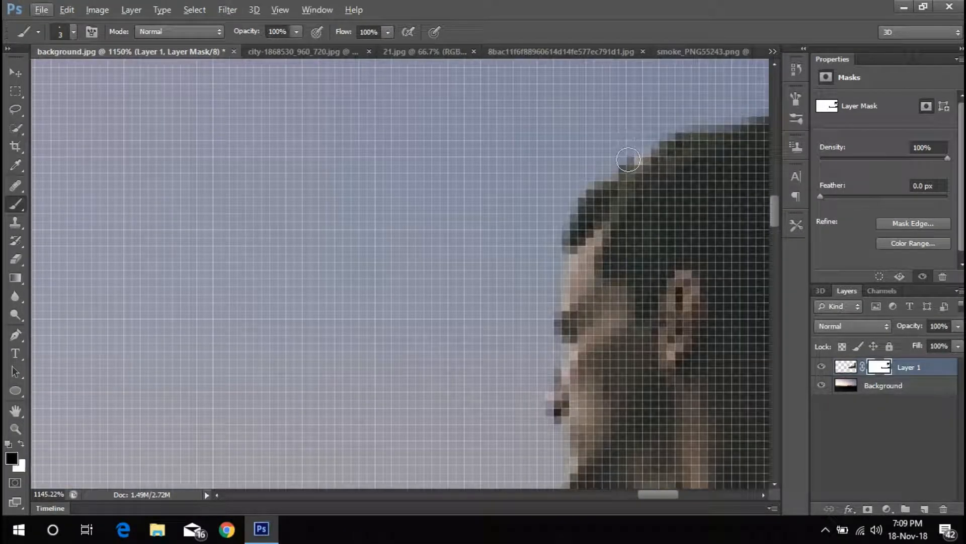
Mask out the window remnant below the man's chin and the light fringe along the front of his shoulder
scroll(574, 233, down, 3)
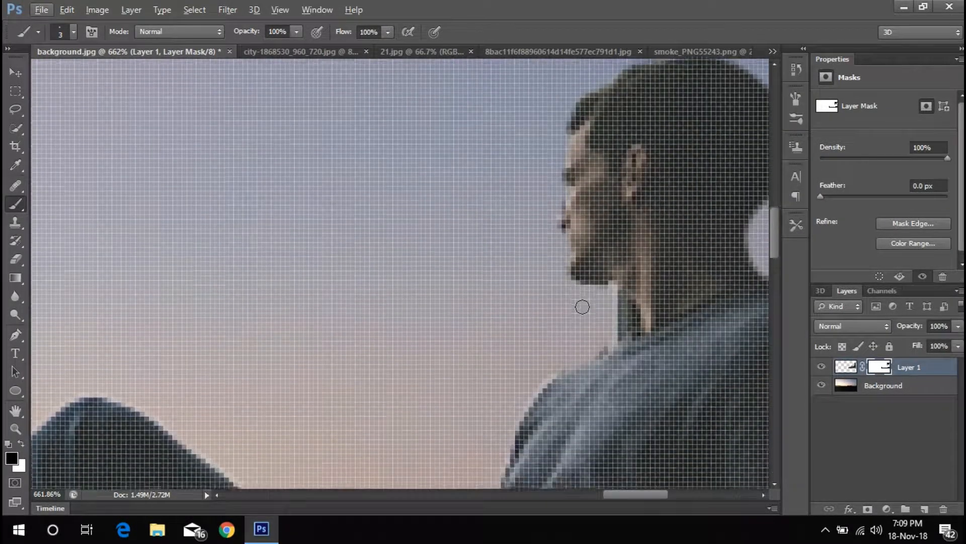
scroll(555, 169, down, 3)
scroll(619, 230, up, 6)
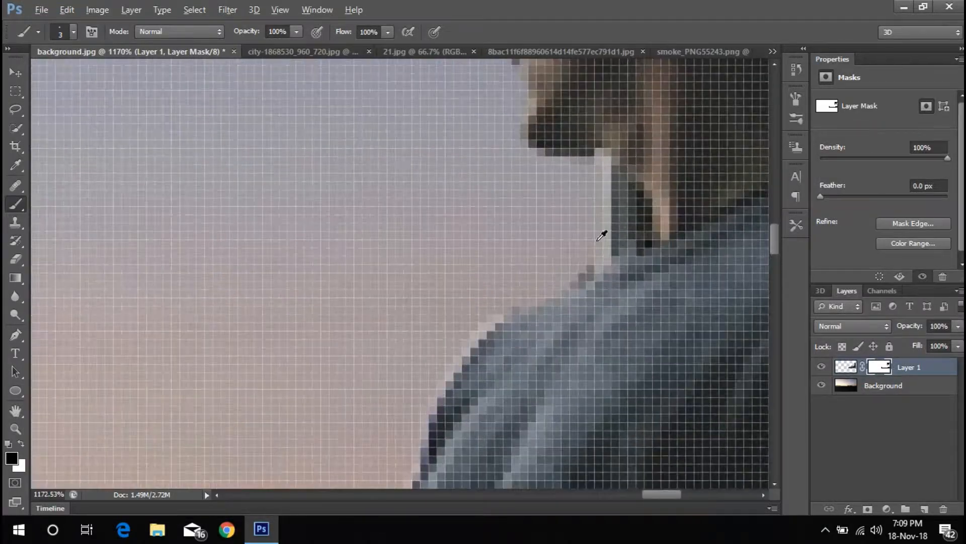
mouse_move(616, 234)
mouse_down()
mouse_move(573, 250)
mouse_move(628, 238)
mouse_move(636, 221)
mouse_move(599, 167)
mouse_move(627, 206)
mouse_move(604, 229)
mouse_move(635, 229)
mouse_move(608, 168)
mouse_move(499, 153)
mouse_up()
right_click(632, 204)
click(579, 240)
drag(442, 342, 538, 296)
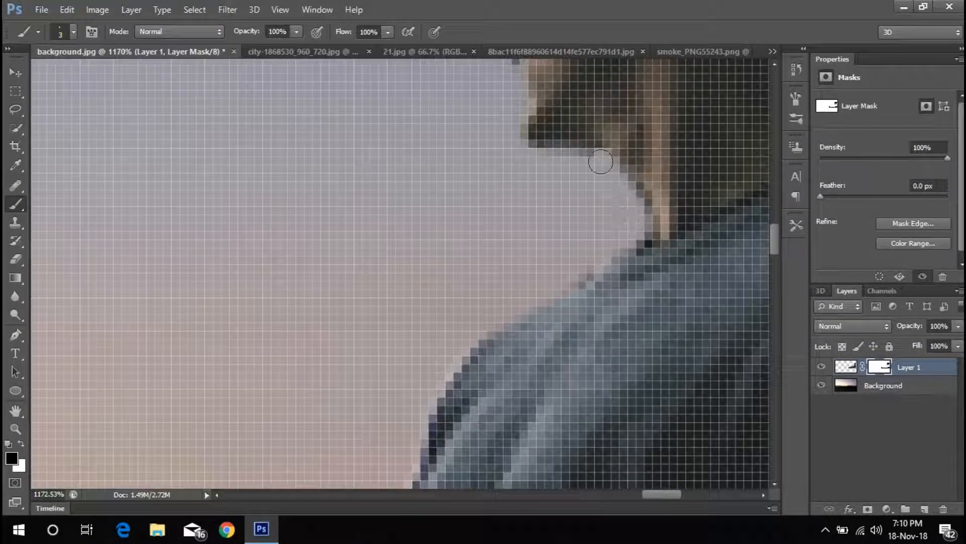
Enlarge the brush to 11 px and clean the mask edge along the man's chest
scroll(473, 294, down, 5)
scroll(472, 296, down, 3)
right_click(390, 347)
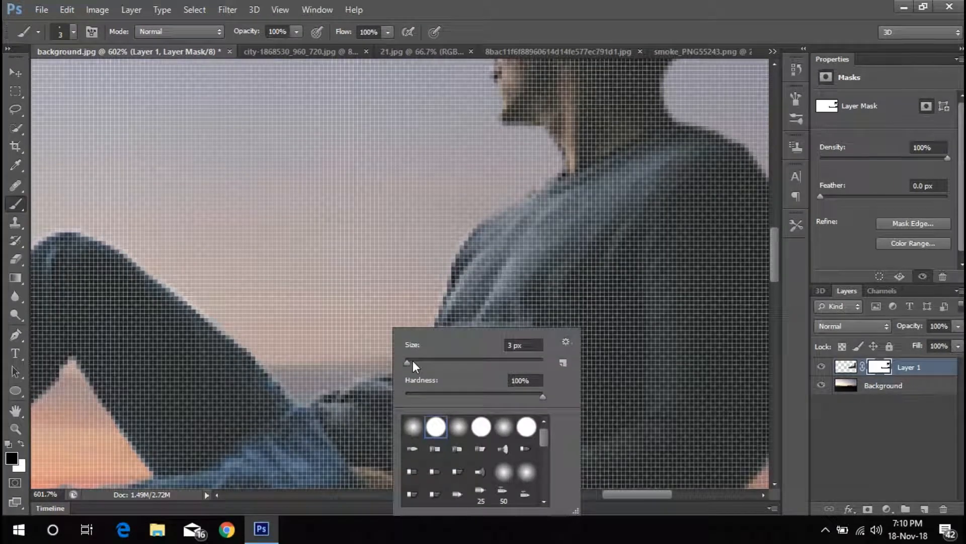
click(412, 361)
click(352, 348)
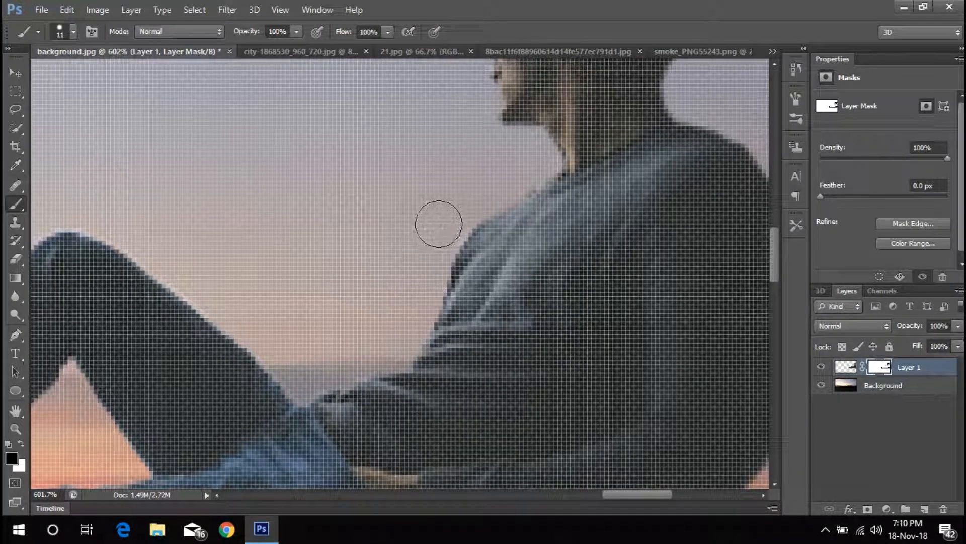
Examine the mask edge along the man's raised knee, shin, lower leg and shoe at high magnification
scroll(427, 229, left, 6)
scroll(250, 252, down, 2)
scroll(462, 253, up, 4)
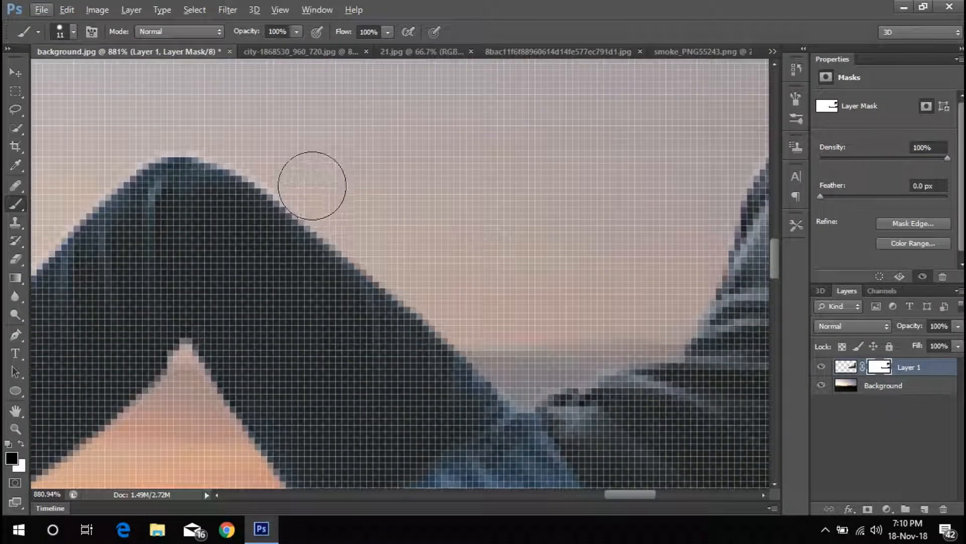
scroll(145, 302, left, 8)
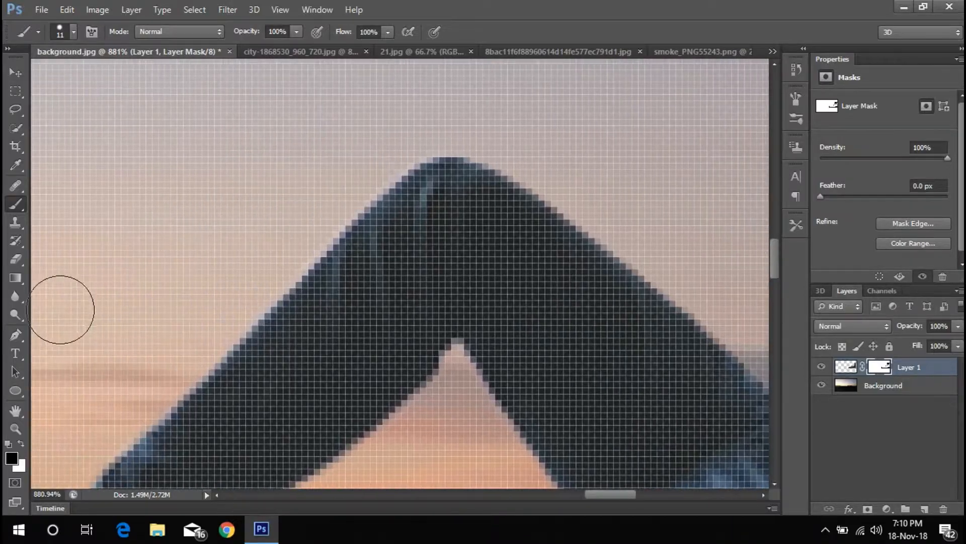
scroll(84, 320, down, 2)
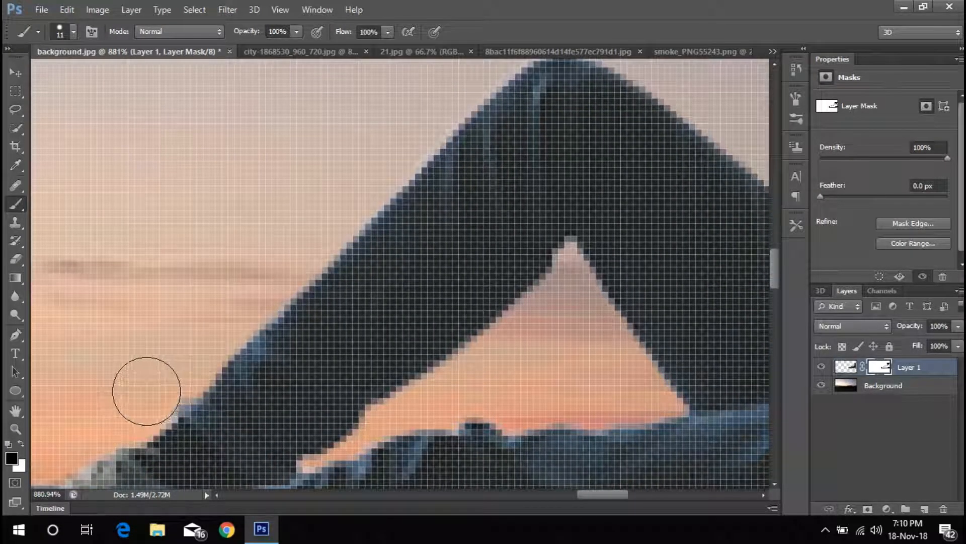
scroll(153, 352, left, 2)
scroll(160, 326, down, 3)
scroll(167, 343, left, 2)
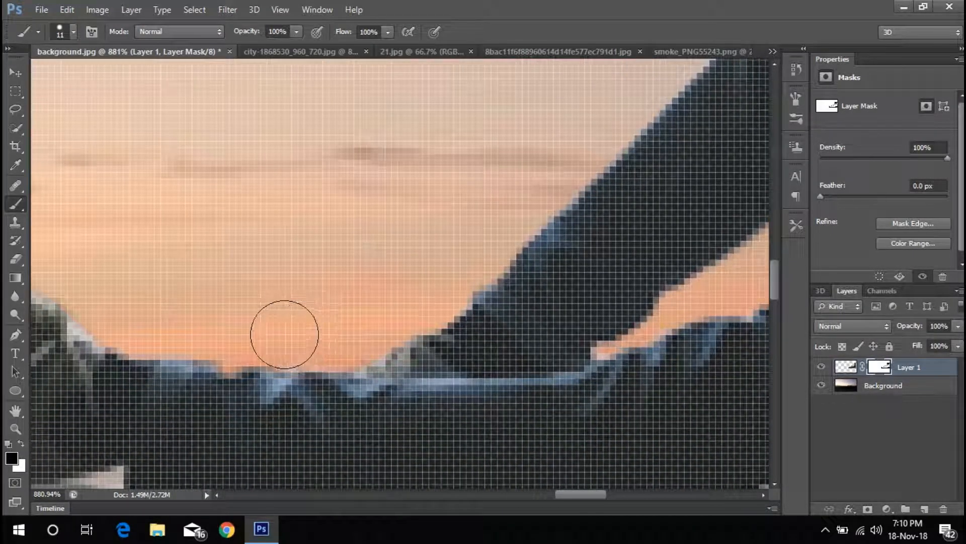
scroll(237, 322, left, 4)
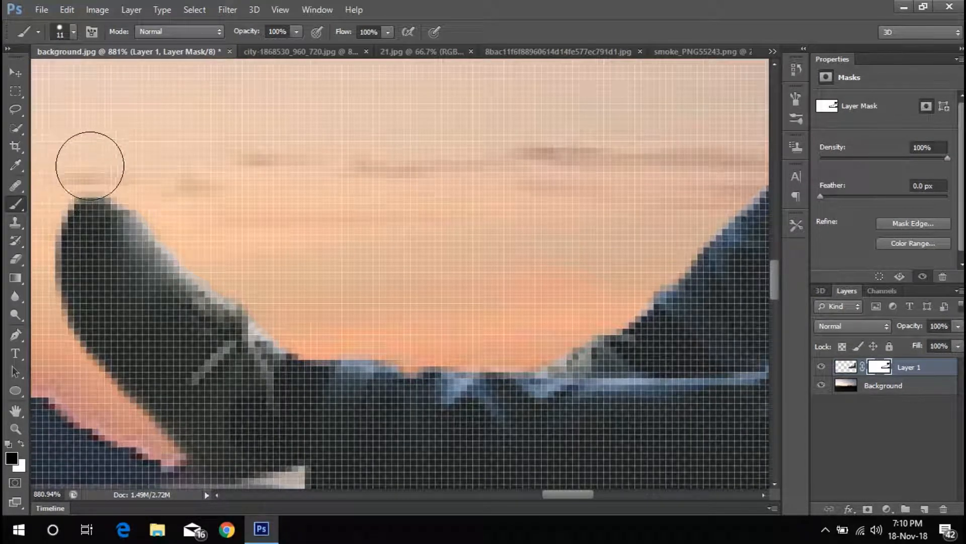
Mask out the light remnant beneath the shoe's heel with a 3 px brush
scroll(100, 186, down, 8)
scroll(151, 226, up, 10)
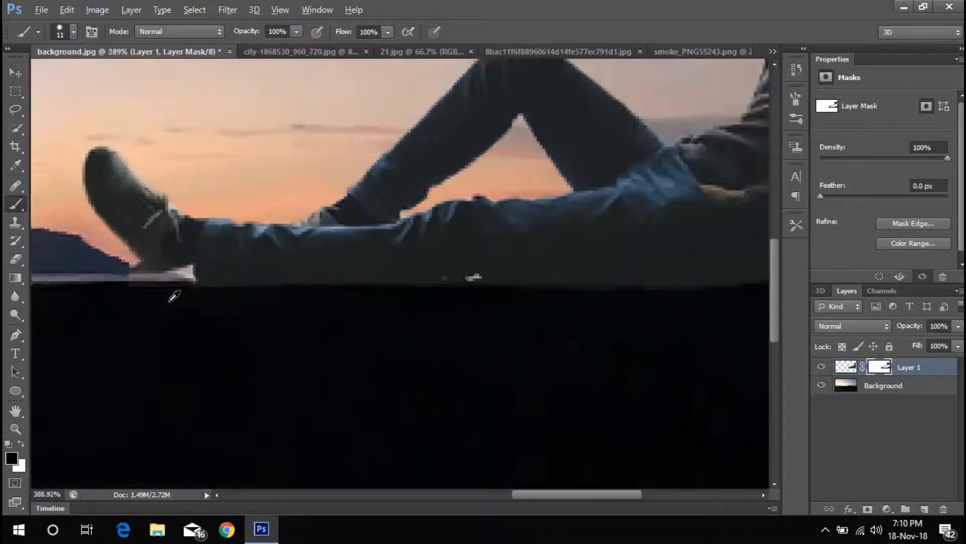
key(bracketleft)
key(bracketleft)
key(bracketleft)
key(bracketleft)
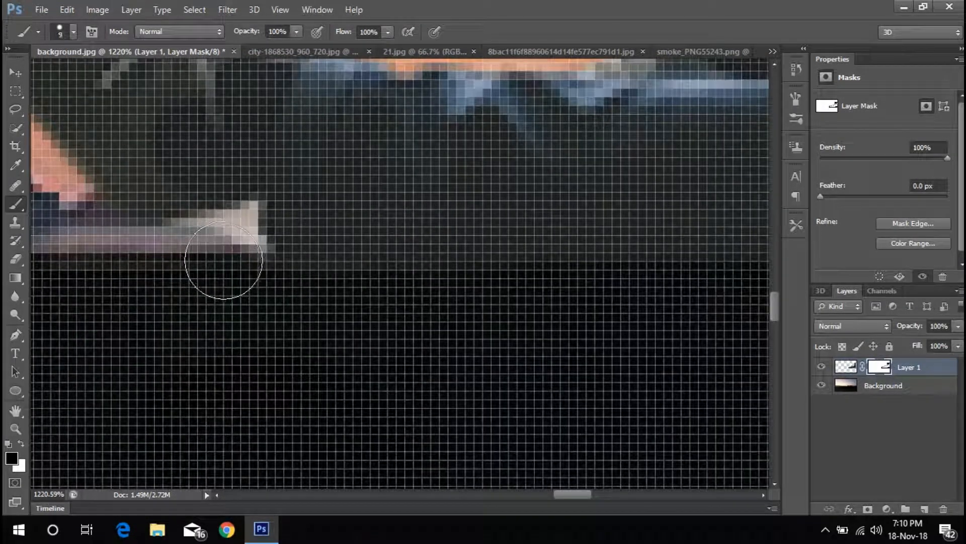
mouse_move(246, 250)
mouse_down()
mouse_move(250, 219)
mouse_move(176, 242)
mouse_move(244, 222)
mouse_move(262, 258)
mouse_up()
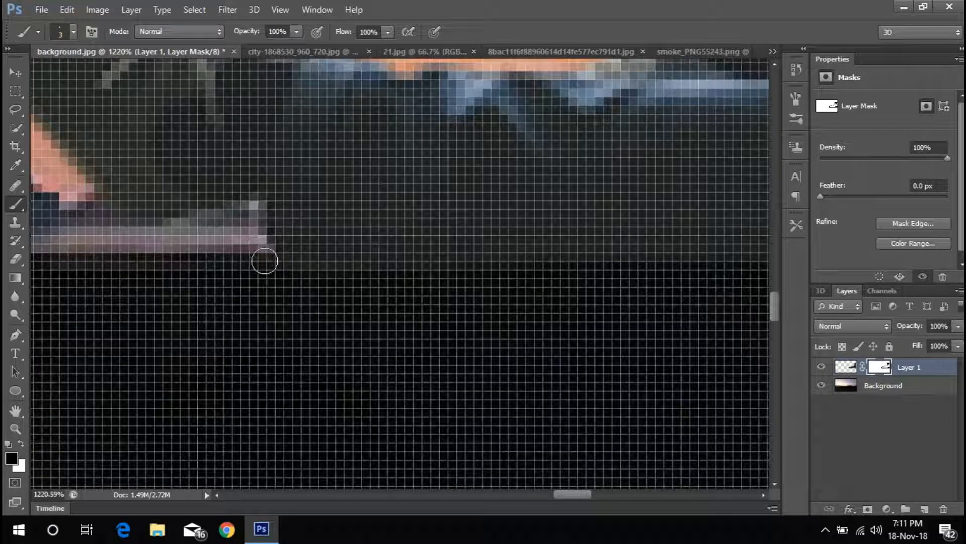
Mask out the small light patch beneath the man's outstretched thigh
scroll(237, 261, down, 10)
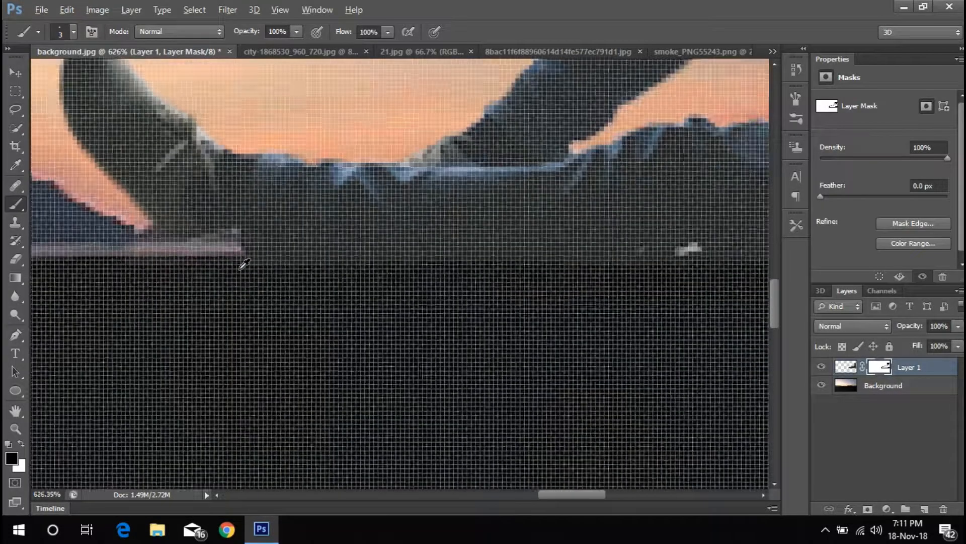
scroll(537, 257, up, 10)
drag(508, 208, 519, 211)
scroll(417, 248, down, 5)
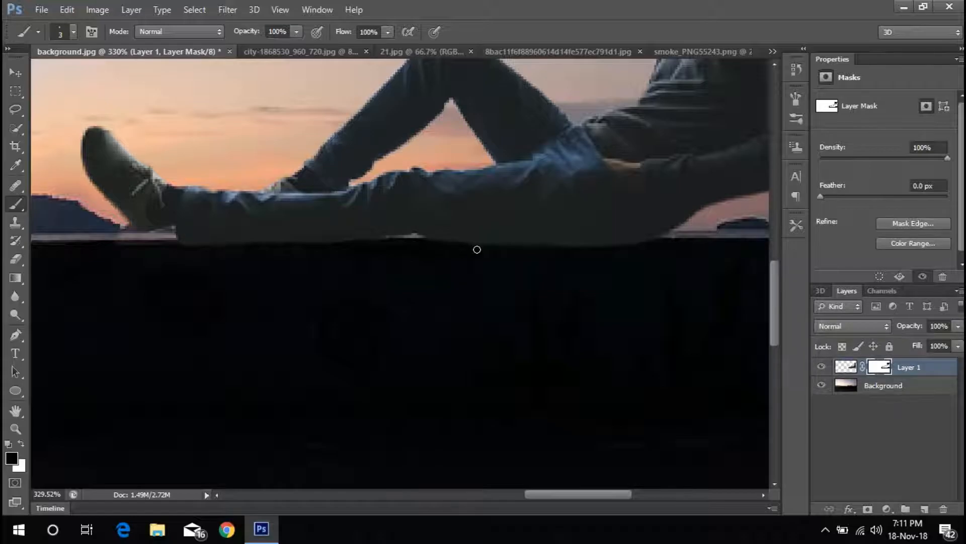
scroll(675, 242, down, 5)
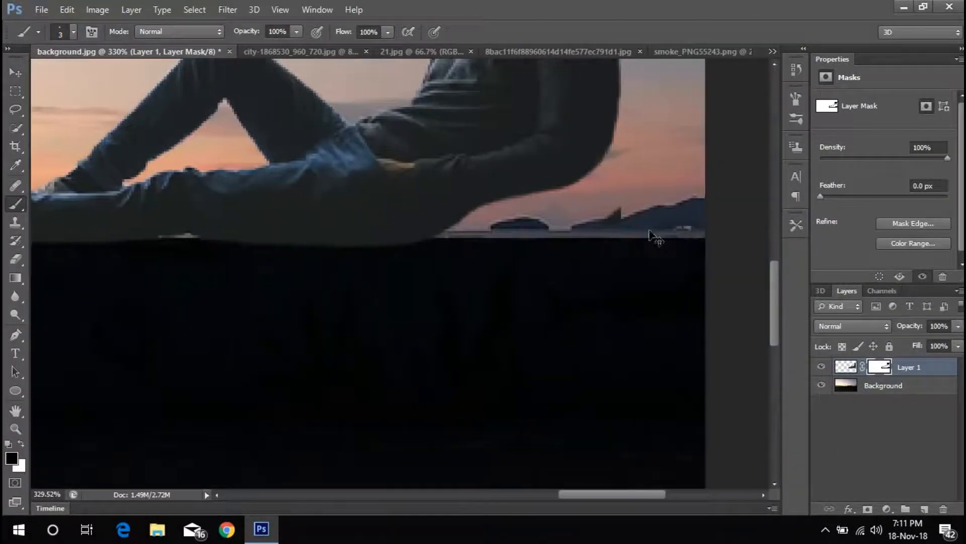
scroll(508, 313, up, 2)
scroll(509, 315, up, 3)
scroll(552, 313, down, 5)
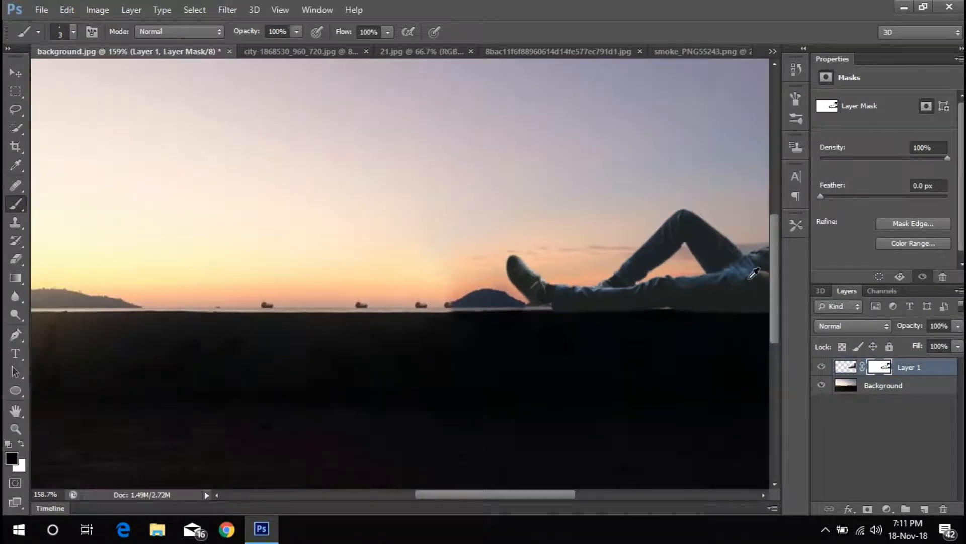
scroll(750, 189, down, 1)
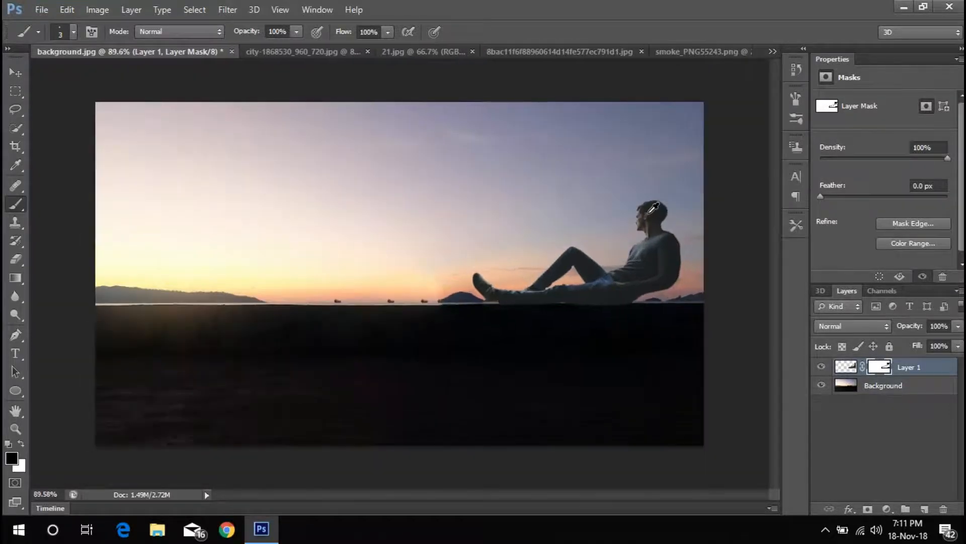
Make Layer 1 active for the Move tool and close city-1868530_960_720.jpg without saving its changes
click(10, 74)
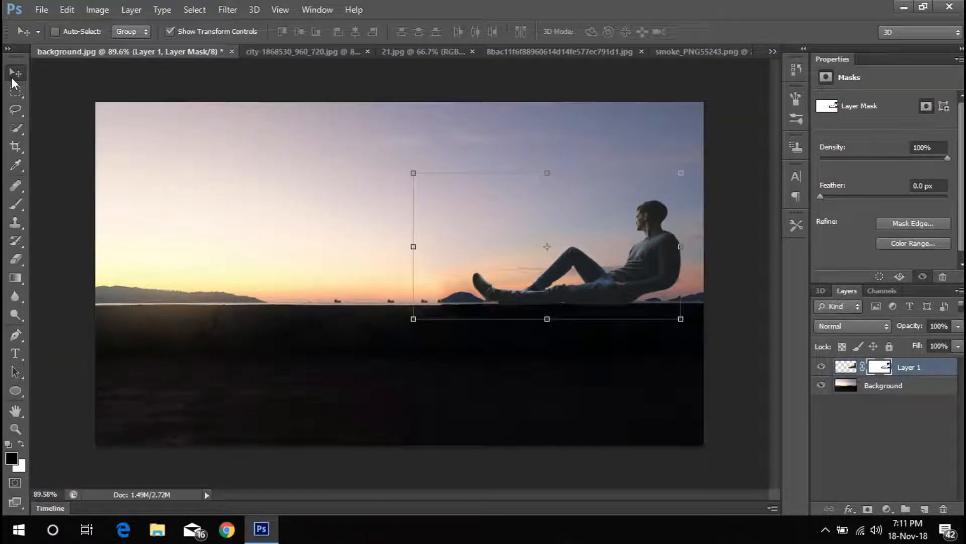
click(913, 387)
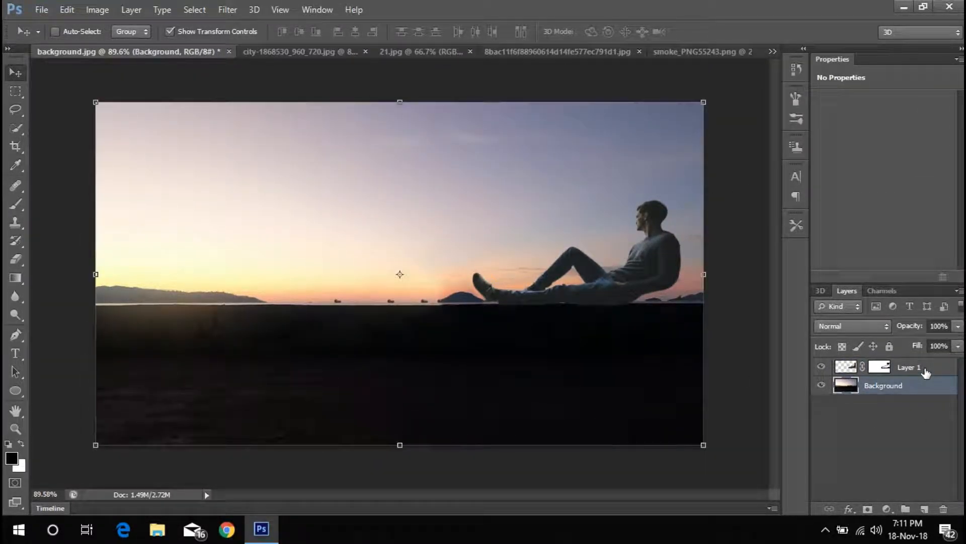
click(926, 373)
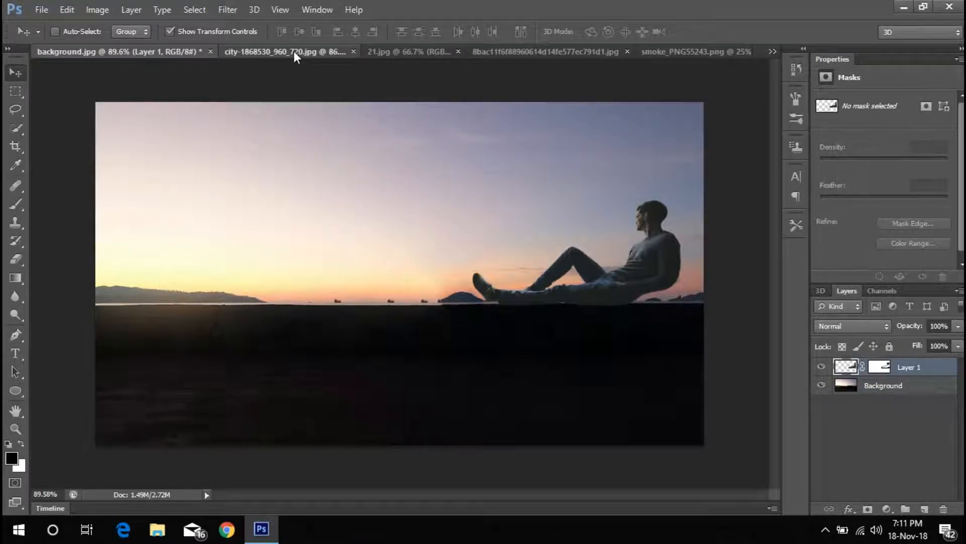
click(293, 50)
click(376, 51)
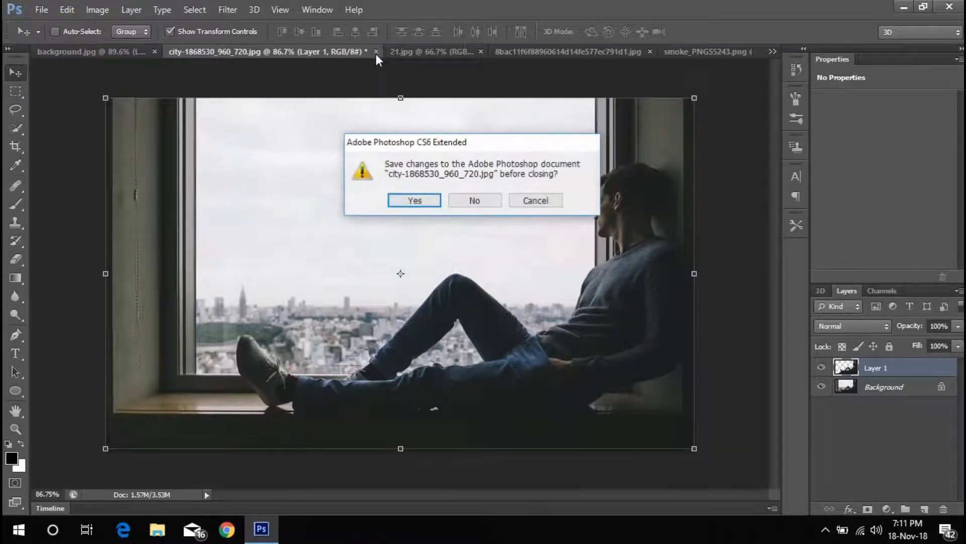
click(473, 202)
Bring the 21.jpg photo into background.jpg as a new layer and scale it to 60.17% width and 64.07% height
click(285, 51)
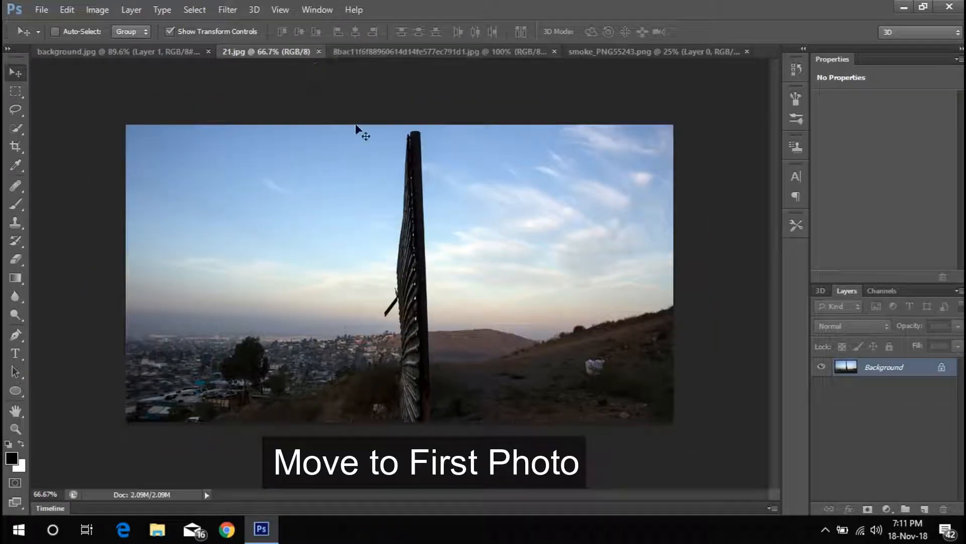
drag(411, 234, 461, 241)
scroll(425, 220, down, 8)
drag(574, 365, 448, 301)
scroll(408, 284, up, 9)
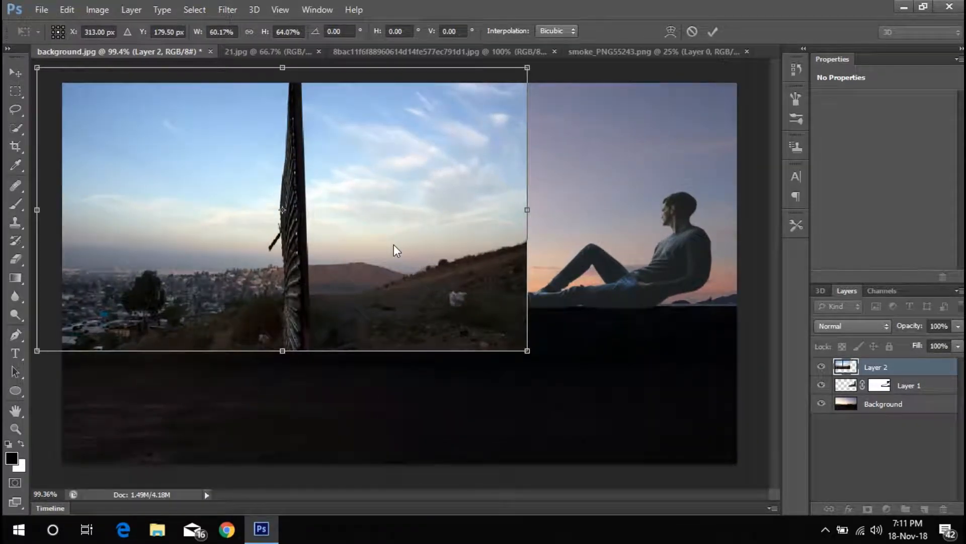
Move the fence photo over the seated man and lower its layer opacity to 52%
drag(375, 231, 684, 276)
drag(908, 327, 886, 330)
scroll(455, 258, down, 5)
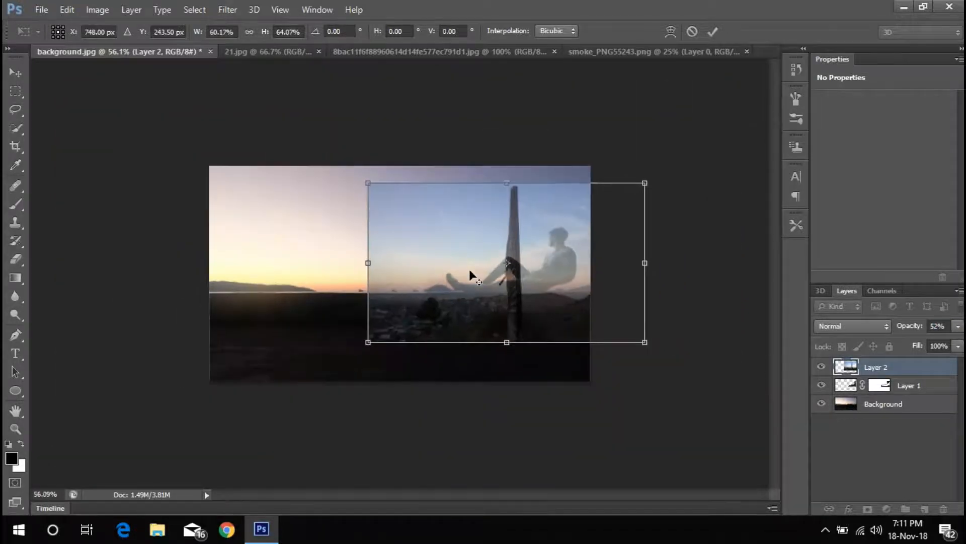
Enlarge the fence photo to 85.95% width and 101.43% height and shift it over the man's half of the image
drag(646, 344, 766, 432)
drag(637, 382, 642, 335)
scroll(572, 241, up, 6)
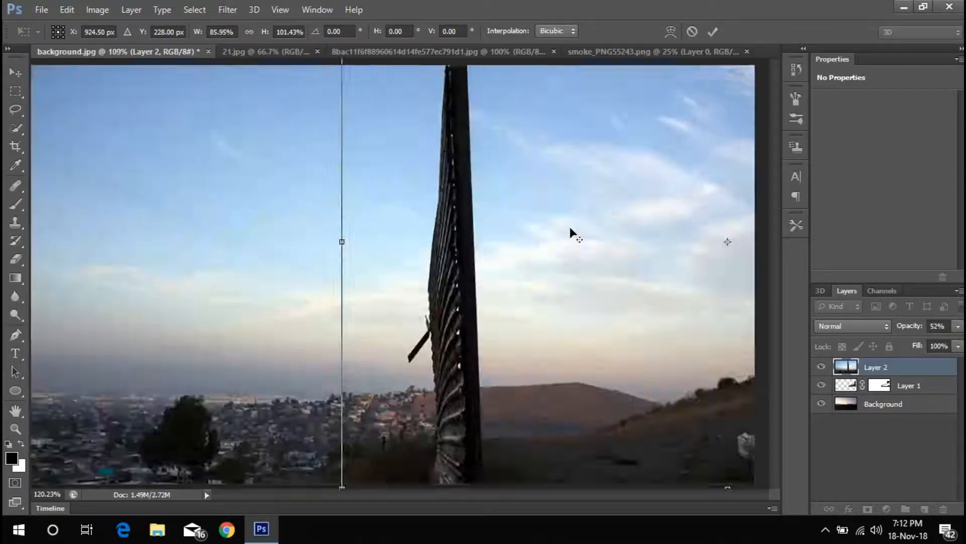
Position the fence photo at X 922.50 px, Y 222.00 px so the post stands directly behind the man's back
scroll(477, 326, right, 5)
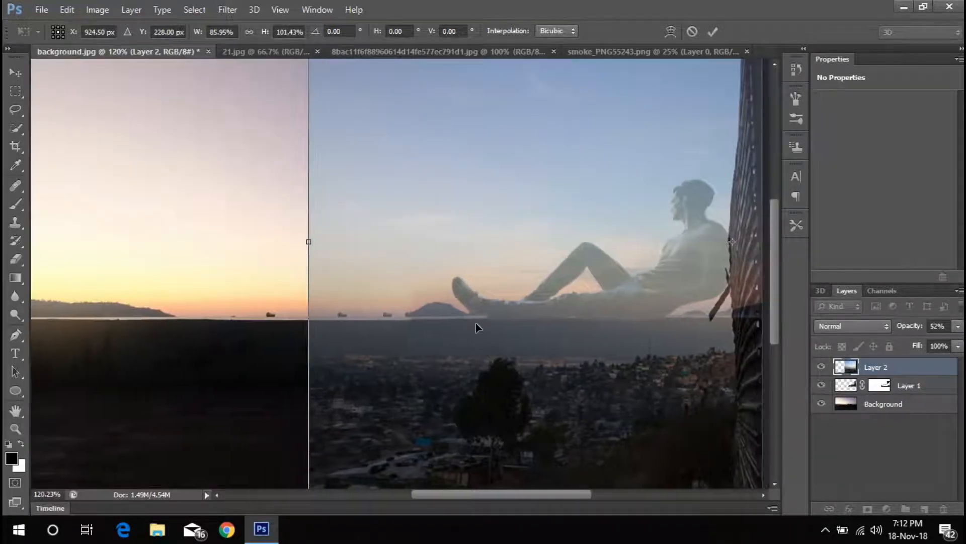
drag(559, 316, 593, 320)
scroll(574, 302, down, 3)
scroll(579, 311, up, 3)
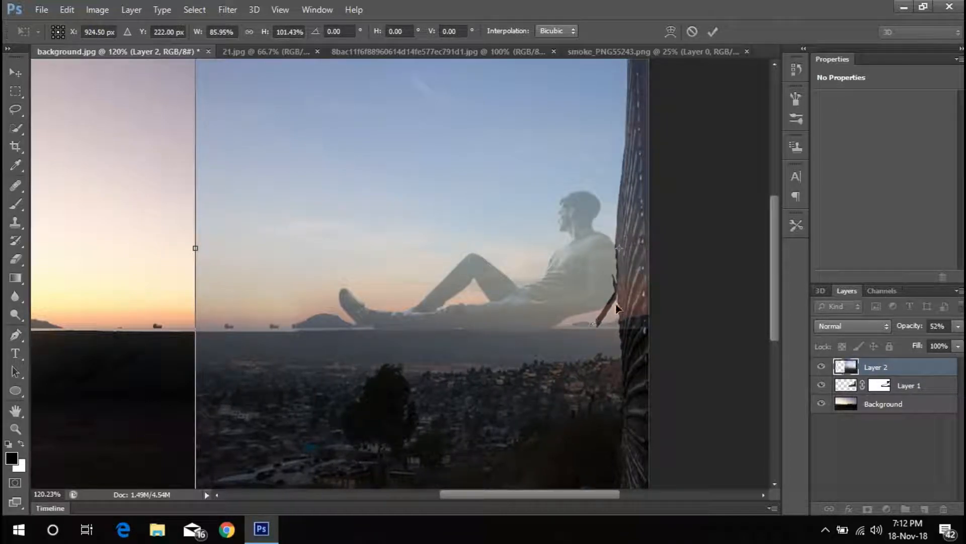
key(Right)
key(Left)
key(Left)
key(Left)
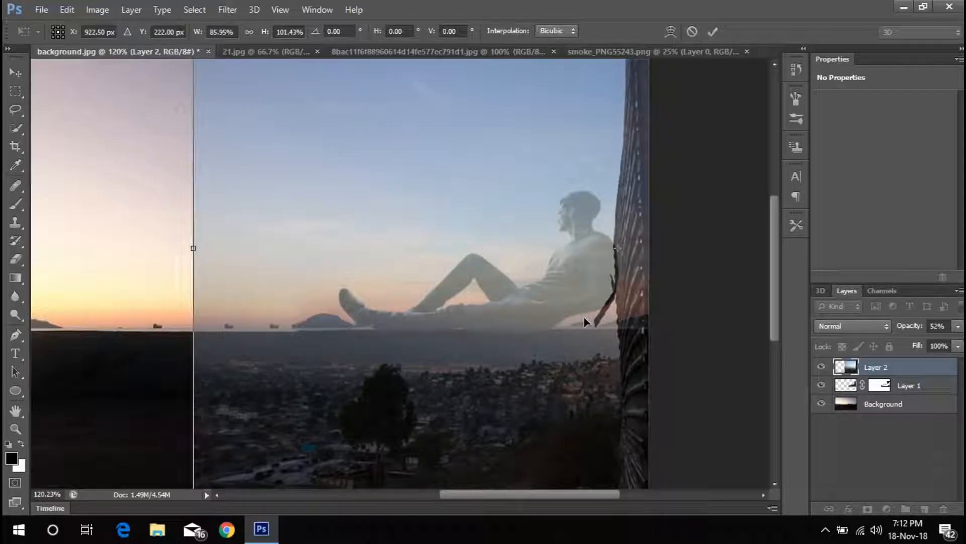
Restore the fence photo's layer opacity to 100% and commit its transformation
drag(910, 327, 965, 333)
key(ctrl+0)
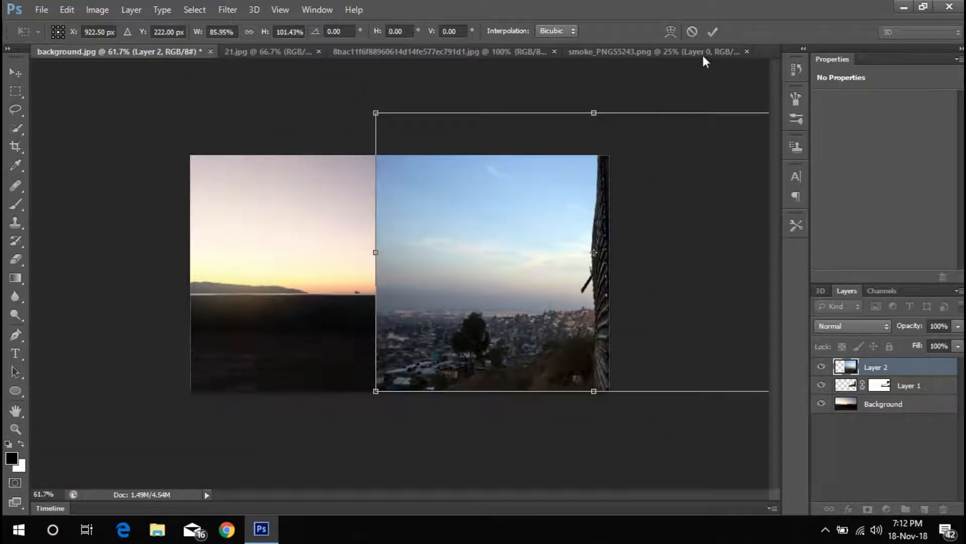
click(712, 32)
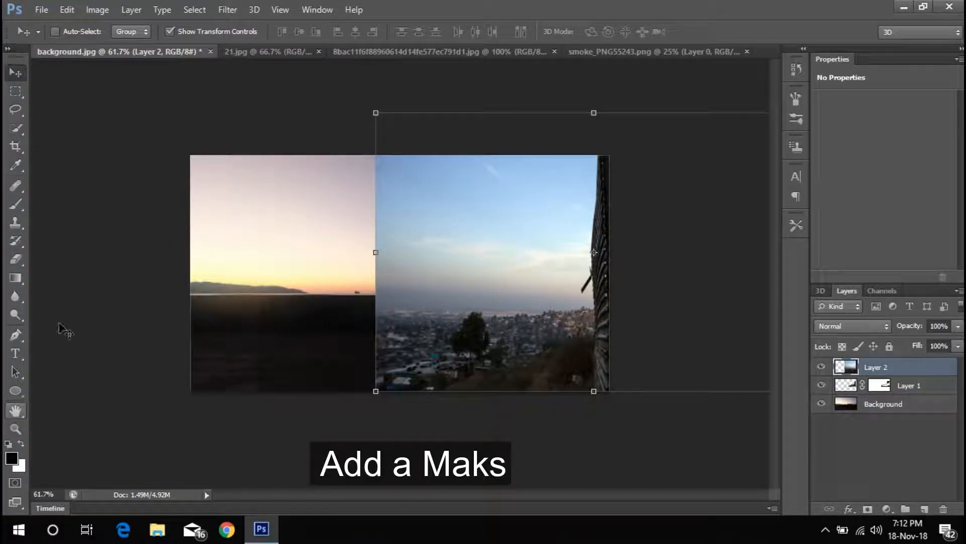
Add a layer mask to Layer 2 and paint away most of its sky and town with a 95 px black brush
click(869, 509)
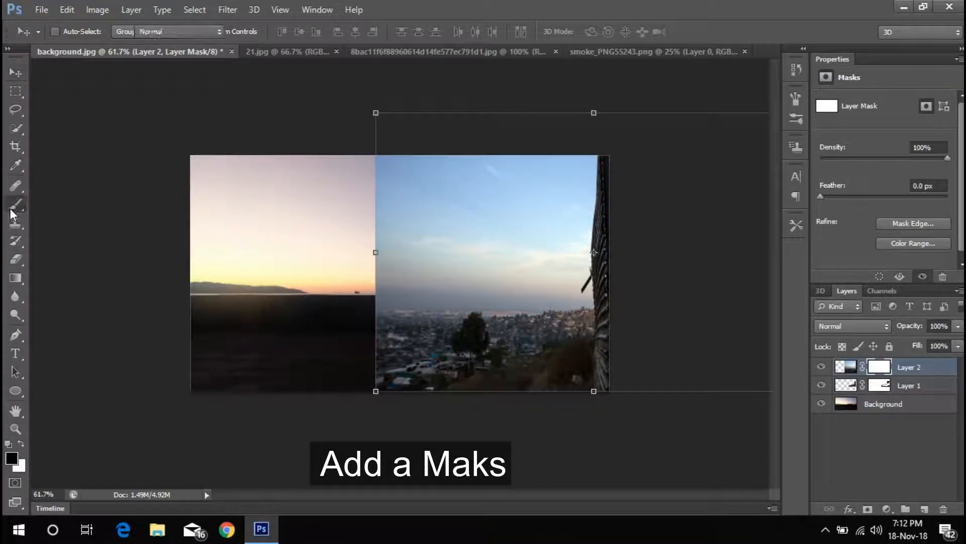
click(12, 206)
right_click(343, 270)
drag(395, 303, 399, 303)
mouse_move(411, 157)
mouse_down()
mouse_move(384, 321)
mouse_move(397, 411)
mouse_move(421, 121)
mouse_move(450, 379)
mouse_move(442, 286)
mouse_move(453, 196)
mouse_move(473, 334)
mouse_move(472, 115)
mouse_move(510, 429)
mouse_move(514, 116)
mouse_move(532, 331)
mouse_move(547, 120)
mouse_move(565, 392)
mouse_up()
scroll(575, 336, up, 10)
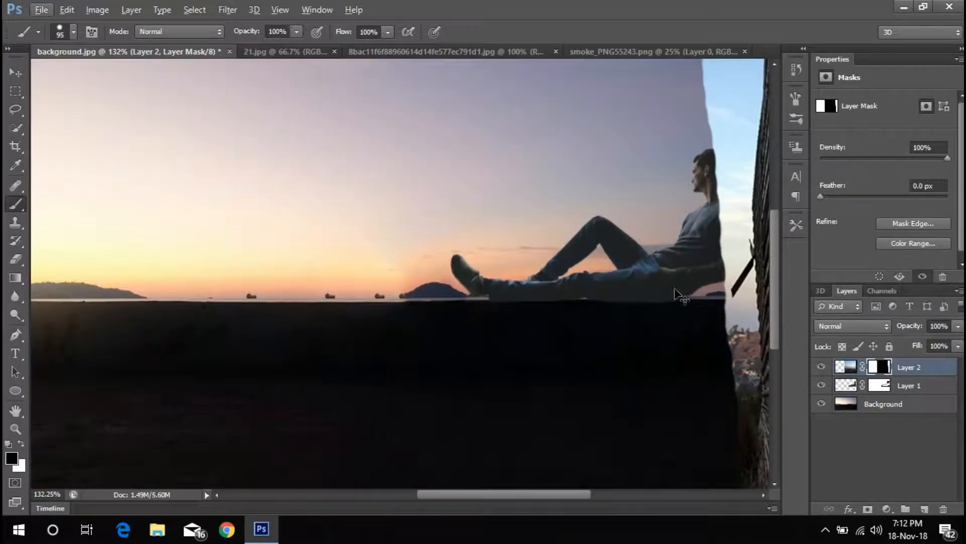
Mask out more of Layer 2's sky and town between the man and the fence post, up to the image's top edge
mouse_move(531, 323)
mouse_down()
mouse_move(513, 309)
mouse_move(507, 277)
mouse_move(479, 103)
mouse_up()
scroll(510, 160, up, 5)
mouse_move(511, 160)
mouse_down()
mouse_move(494, 92)
mouse_move(513, 165)
mouse_move(515, 64)
mouse_move(529, 156)
mouse_move(524, 55)
mouse_up()
scroll(504, 126, up, 3)
scroll(523, 110, up, 3)
scroll(525, 55, up, 1)
scroll(500, 168, up, 3)
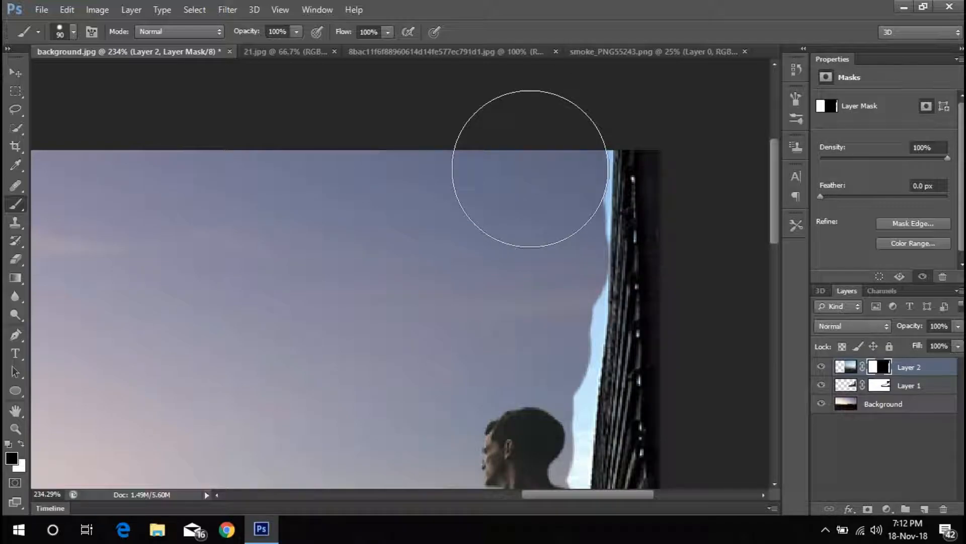
Reduce the brush to 20 px and mask out Layer 2's light sky fringe along the uppermost stretch of the fence post
key(bracketleft)
key(bracketleft)
key(bracketleft)
key(bracketleft)
key(bracketleft)
key(bracketleft)
key(bracketleft)
key(bracketleft)
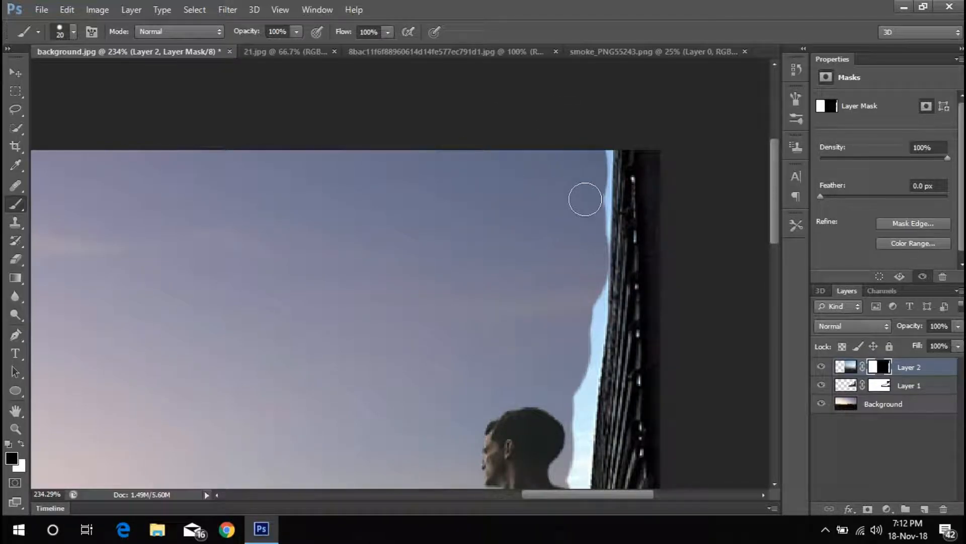
alt+scroll(673, 219, up, 4)
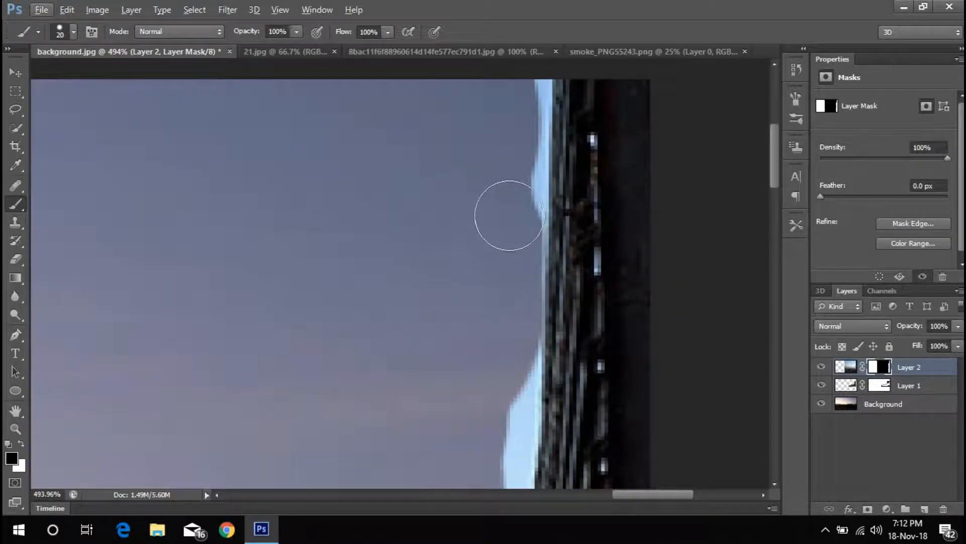
scroll(512, 161, down, 2)
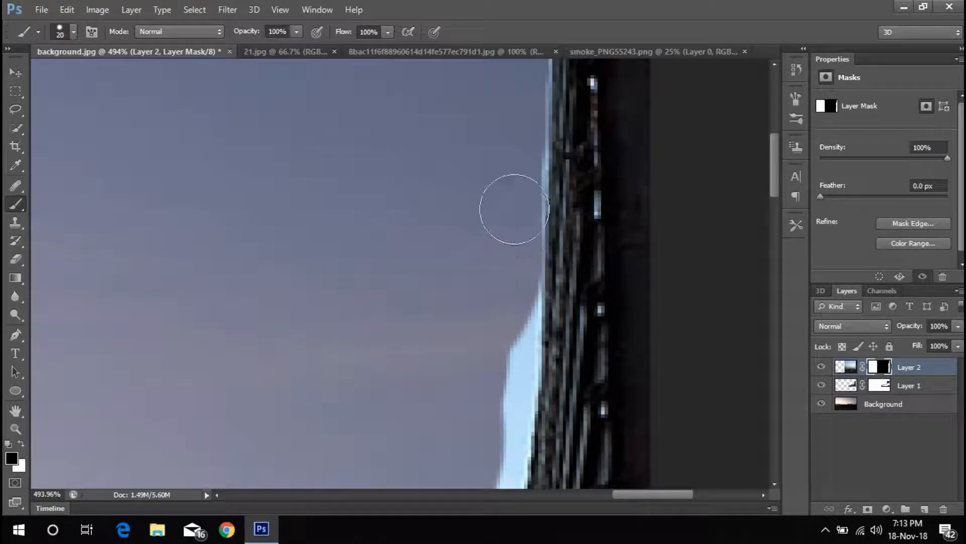
scroll(513, 101, up, 2)
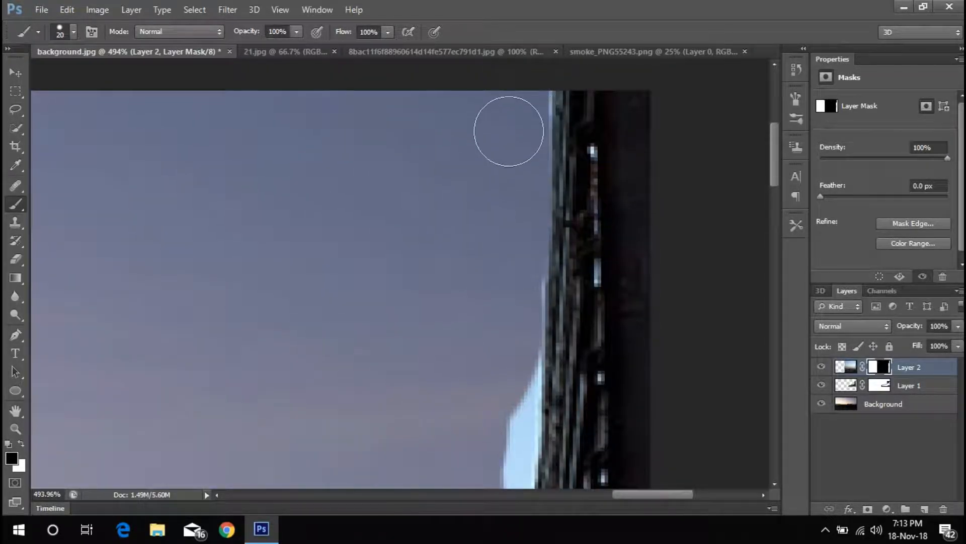
Mask out Layer 2's light sky strip along the post's edge, from above the man's head down to his shoulder
scroll(503, 205, down, 6)
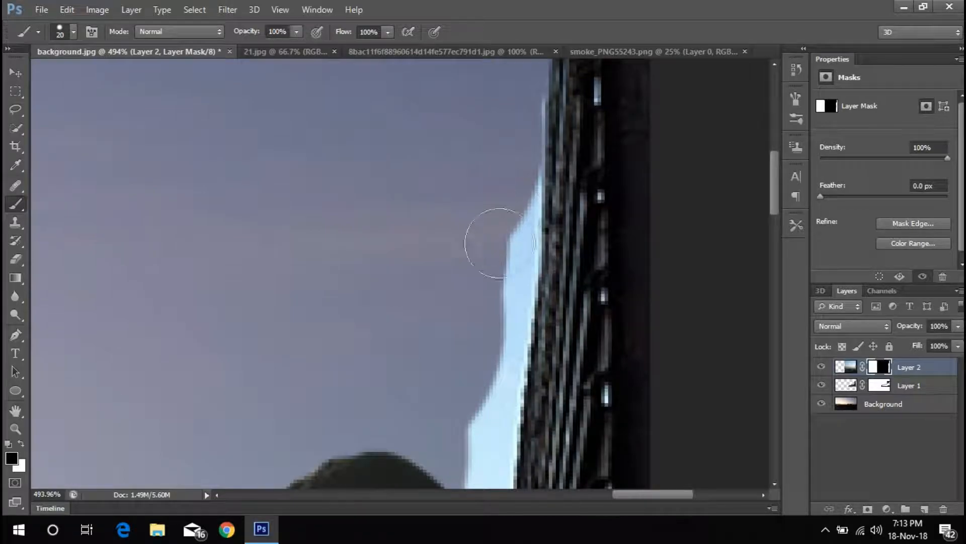
drag(503, 276, 508, 119)
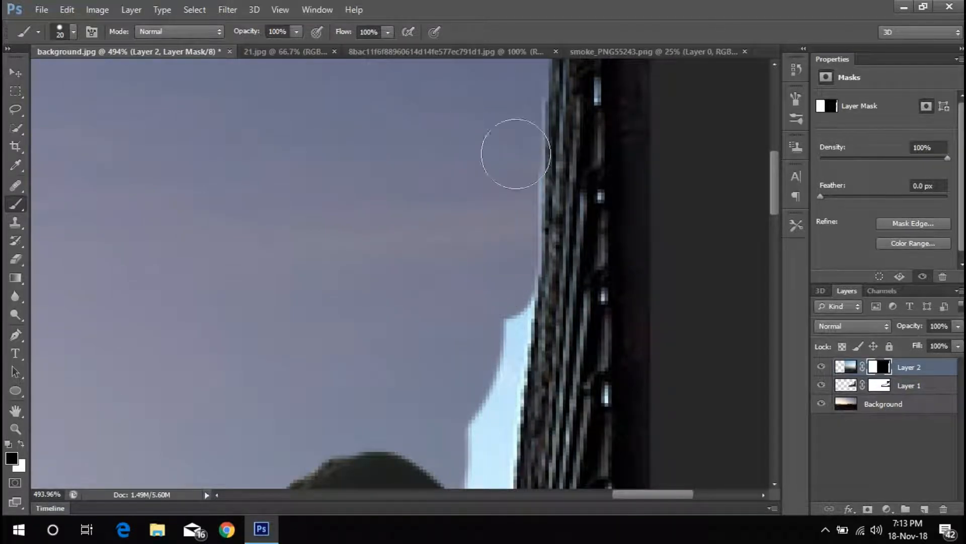
scroll(486, 267, down, 6)
drag(483, 266, 498, 136)
scroll(498, 138, down, 2)
mouse_move(462, 357)
mouse_down()
mouse_move(474, 367)
mouse_move(480, 219)
mouse_up()
scroll(480, 174, down, 2)
scroll(477, 168, up, 3)
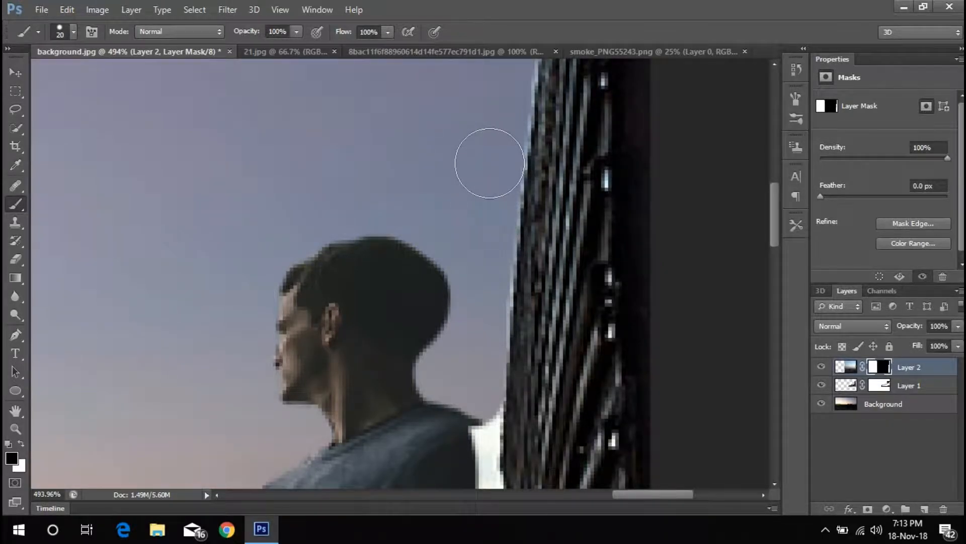
scroll(488, 161, up, 3)
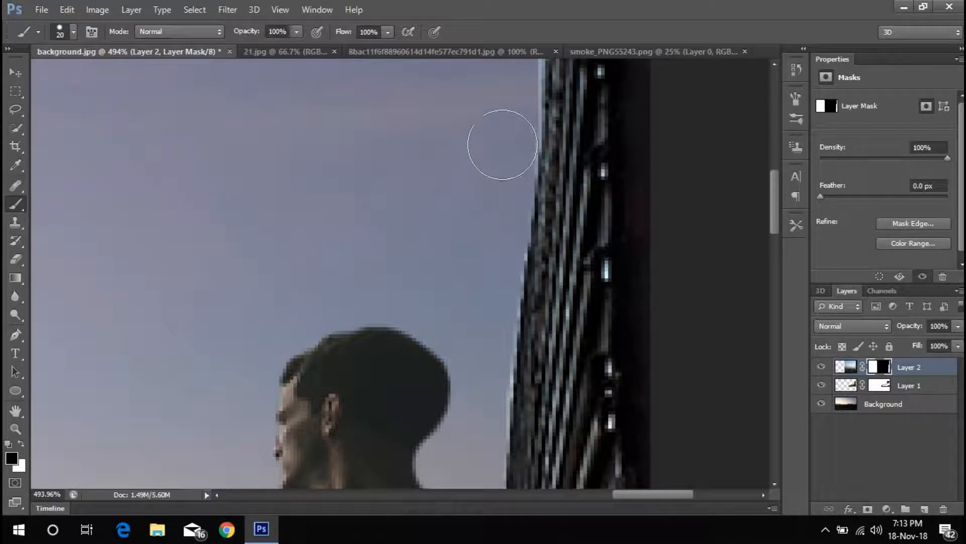
scroll(503, 130, up, 2)
scroll(489, 201, down, 5)
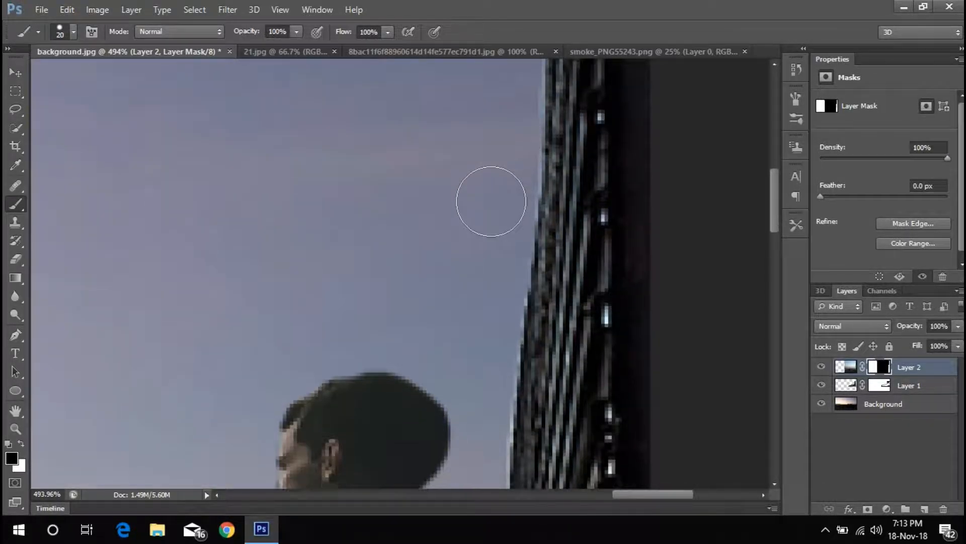
Mask out Layer 2's white remnants between the man's shoulder, back and elbow and the post, down to the dark wall
scroll(496, 162, down, 8)
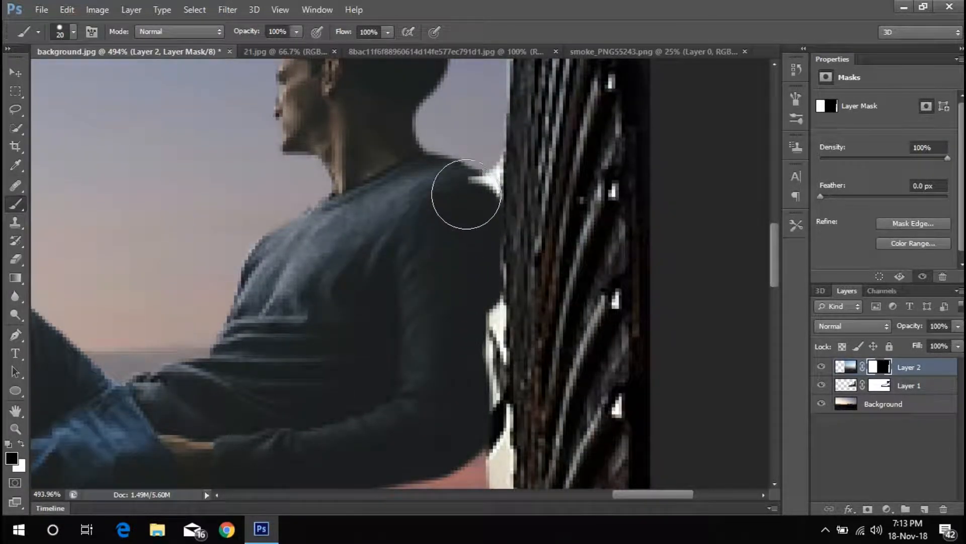
scroll(476, 211, down, 3)
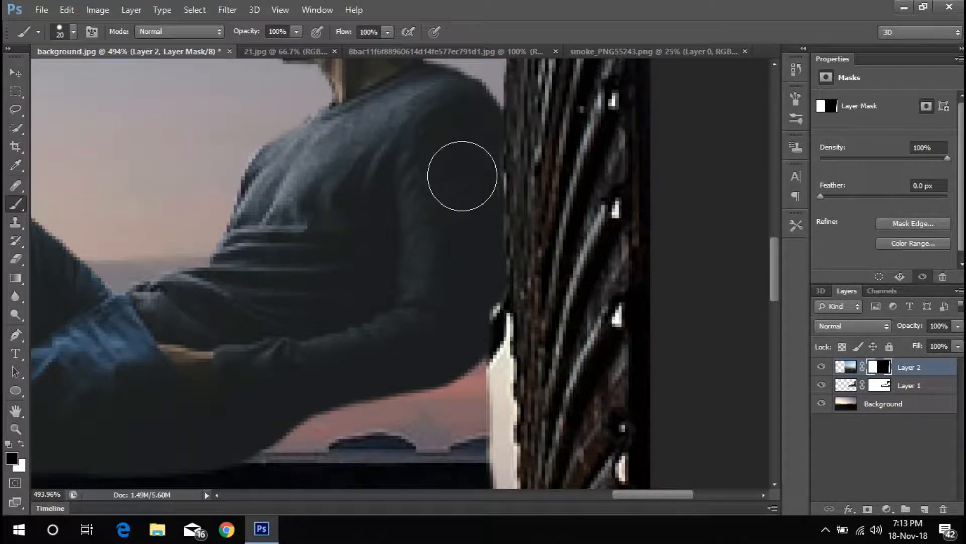
scroll(462, 175, down, 3)
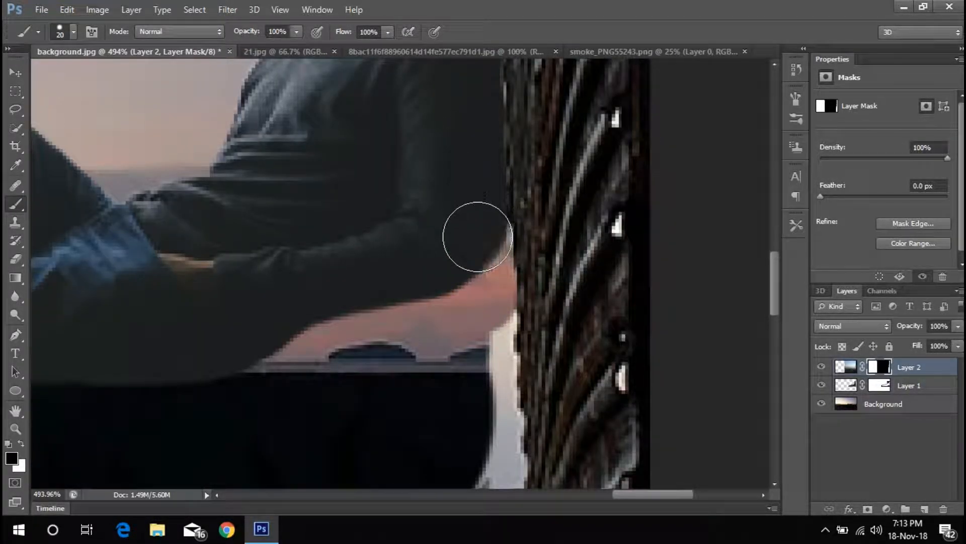
scroll(476, 240, down, 5)
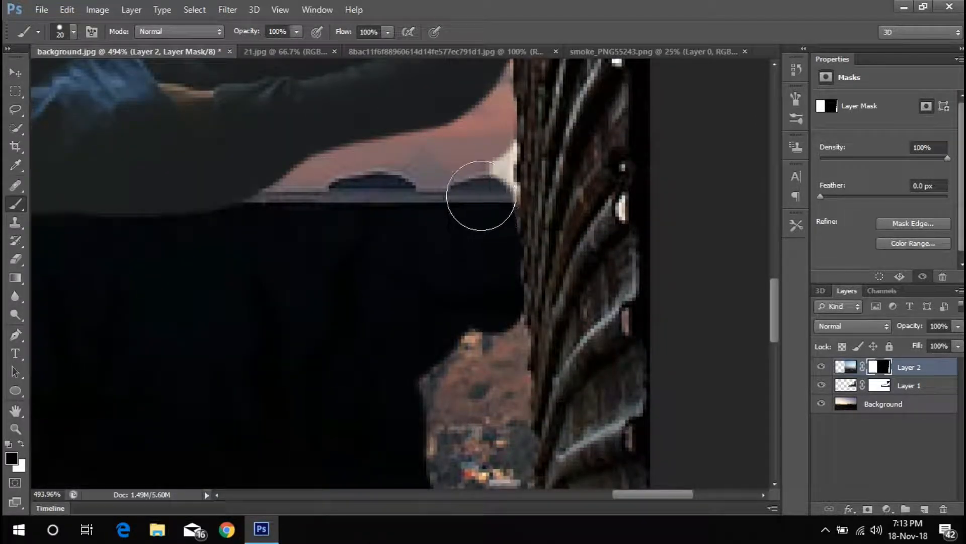
scroll(482, 160, down, 5)
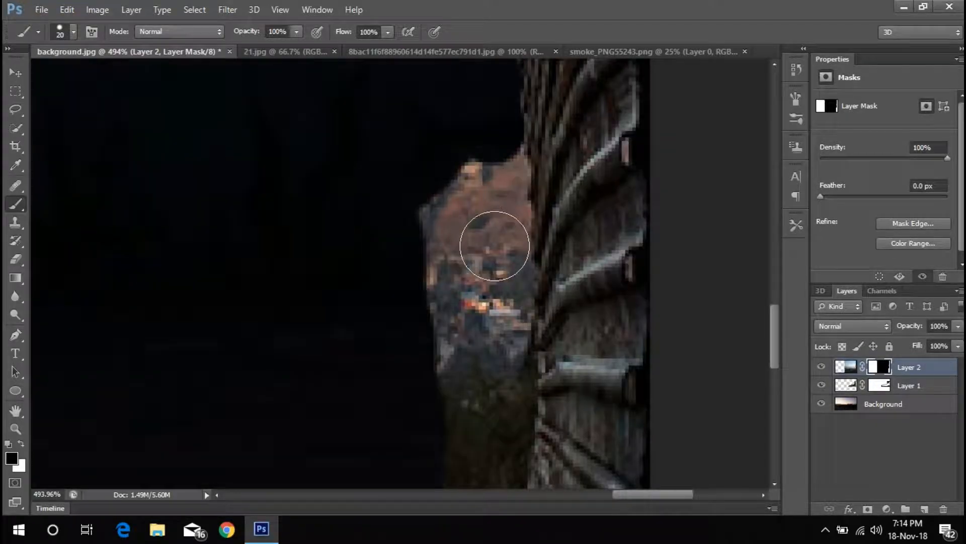
Mask out Layer 2's leftover town and grass beside the lower part of the post, down to the image's bottom edge
drag(497, 203, 494, 168)
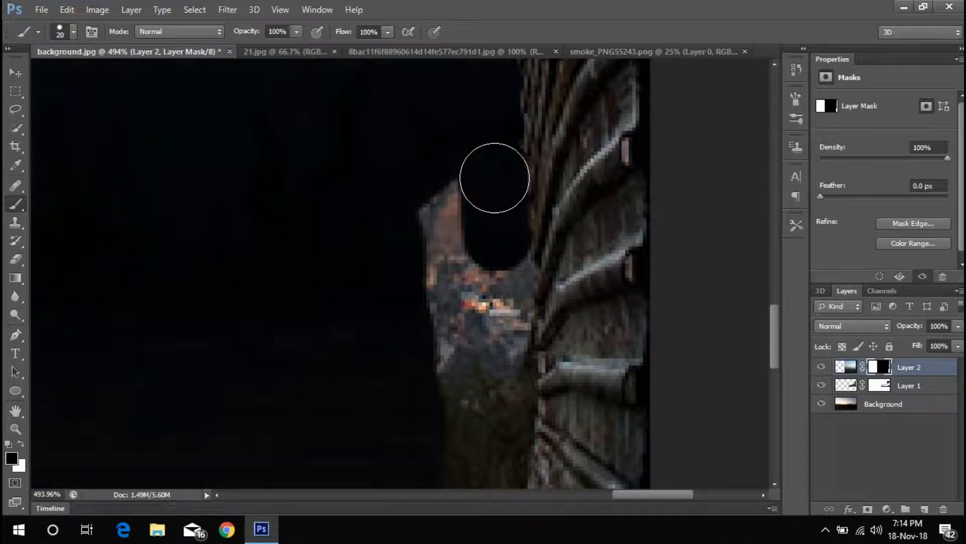
scroll(492, 249, down, 3)
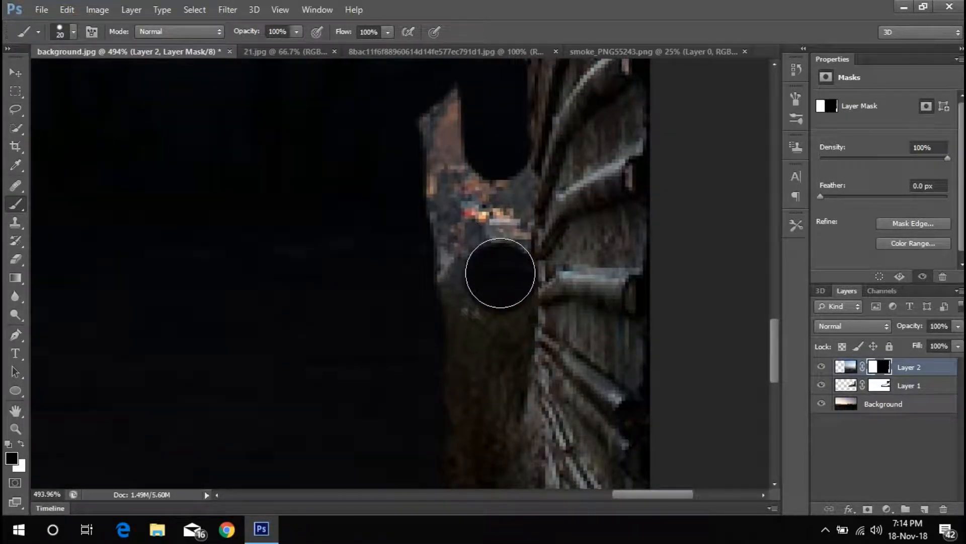
scroll(498, 216, down, 4)
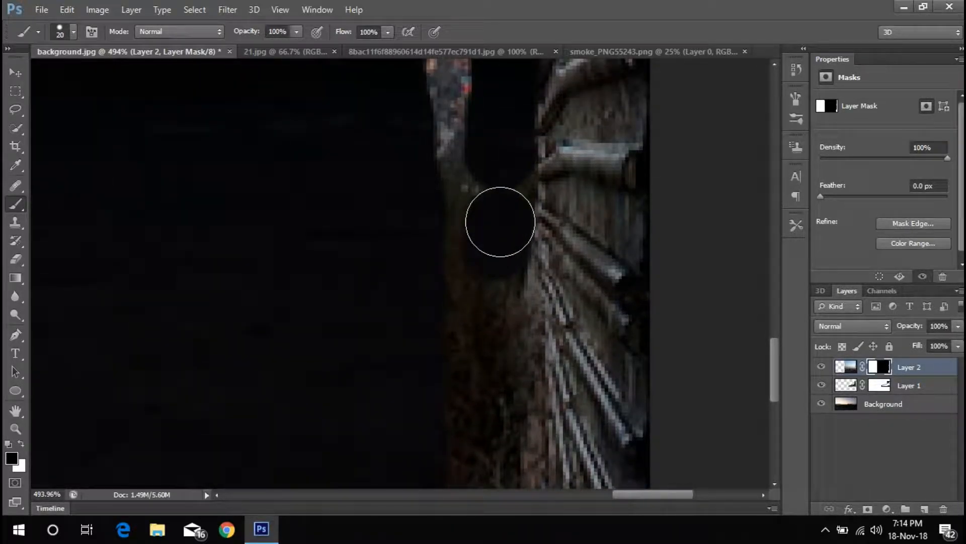
scroll(491, 197, down, 4)
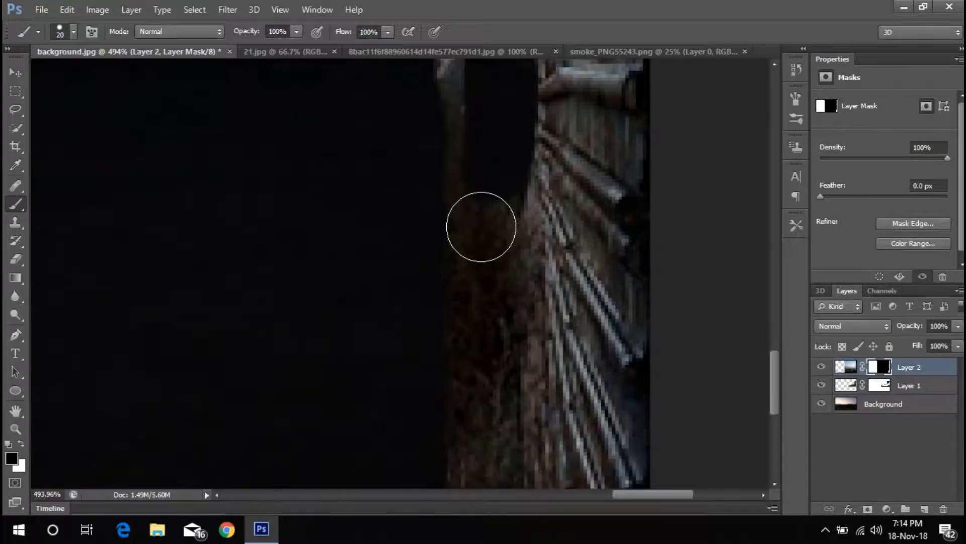
scroll(499, 344, down, 3)
scroll(499, 344, up, 1)
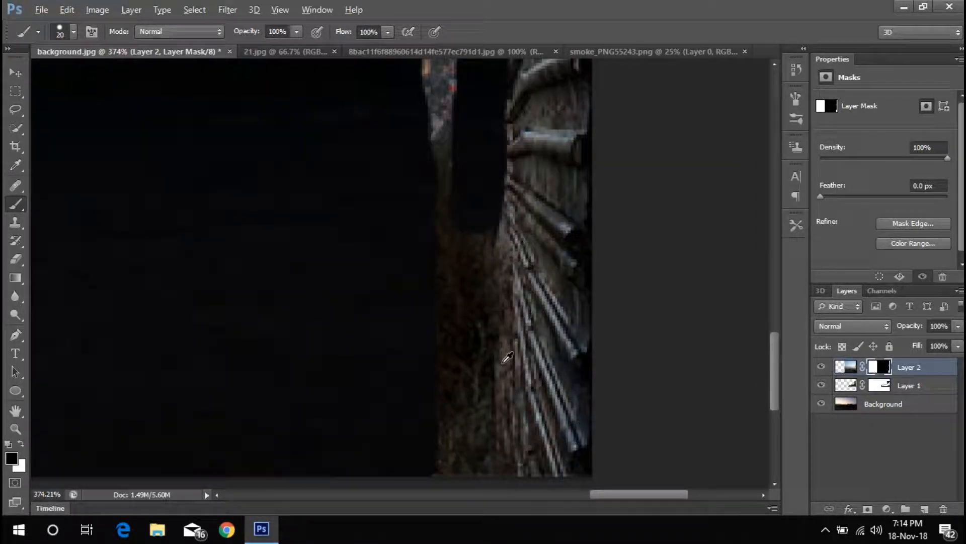
drag(488, 452, 479, 228)
Reorder the layers so that the fence post's Layer 2 lies beneath the man's Layer 1
scroll(479, 229, down, 3)
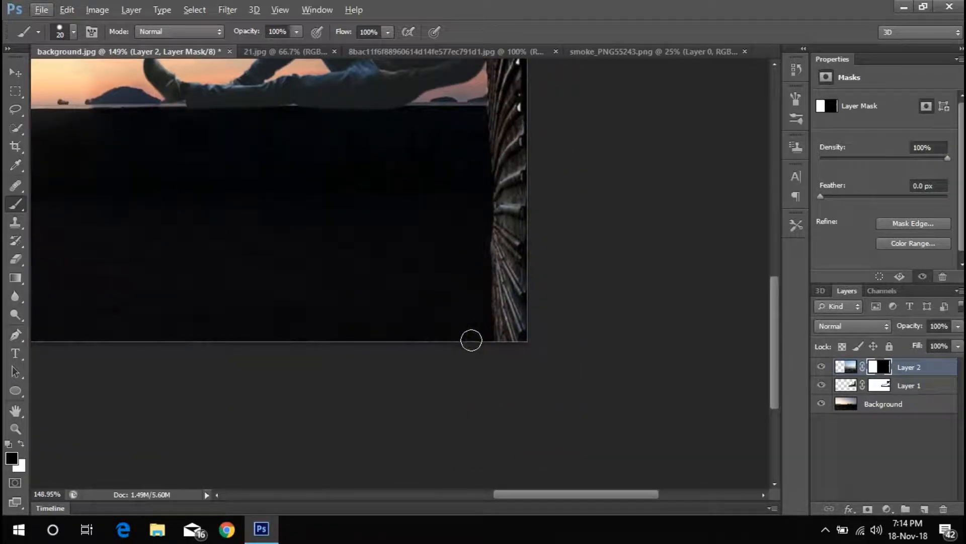
scroll(273, 211, down, 3)
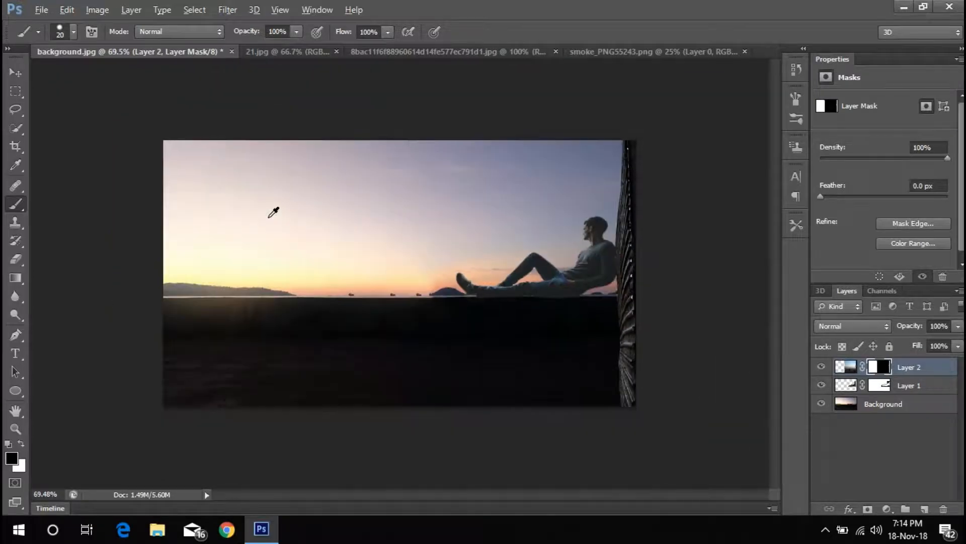
scroll(663, 246, up, 4)
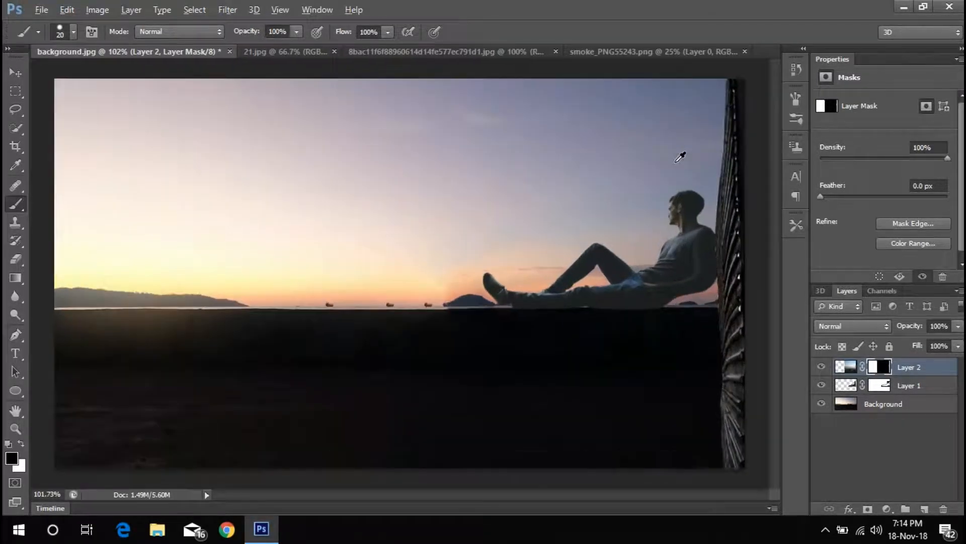
scroll(675, 164, down, 4)
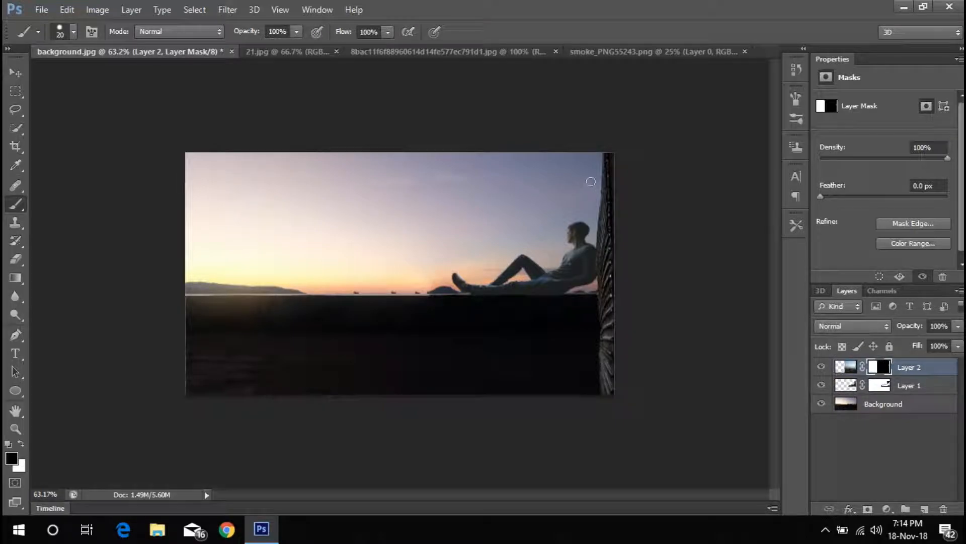
scroll(541, 285, up, 3)
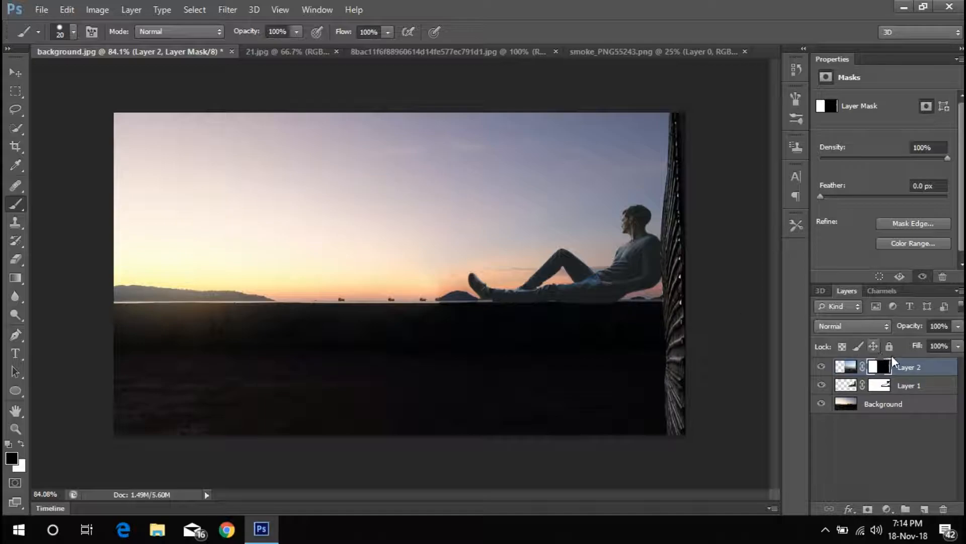
click(15, 77)
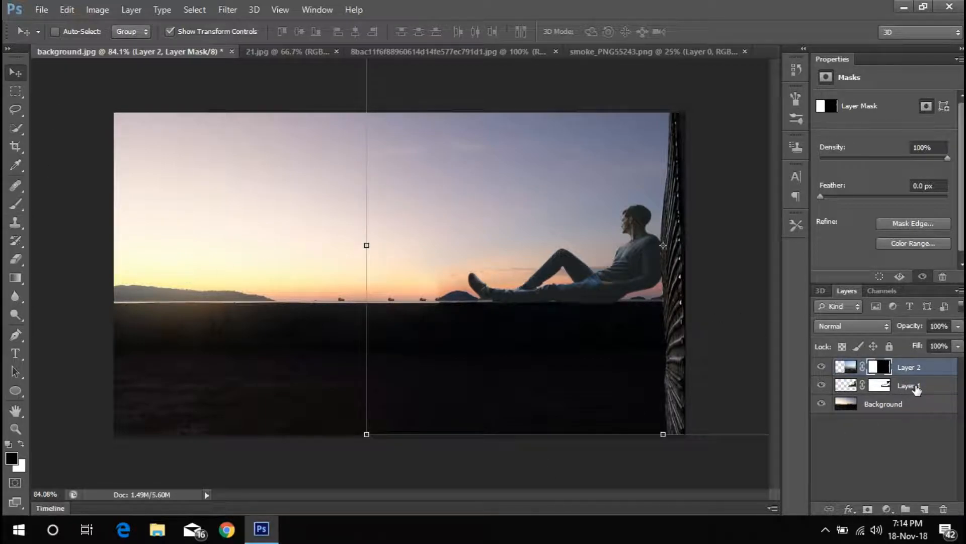
drag(925, 367, 894, 391)
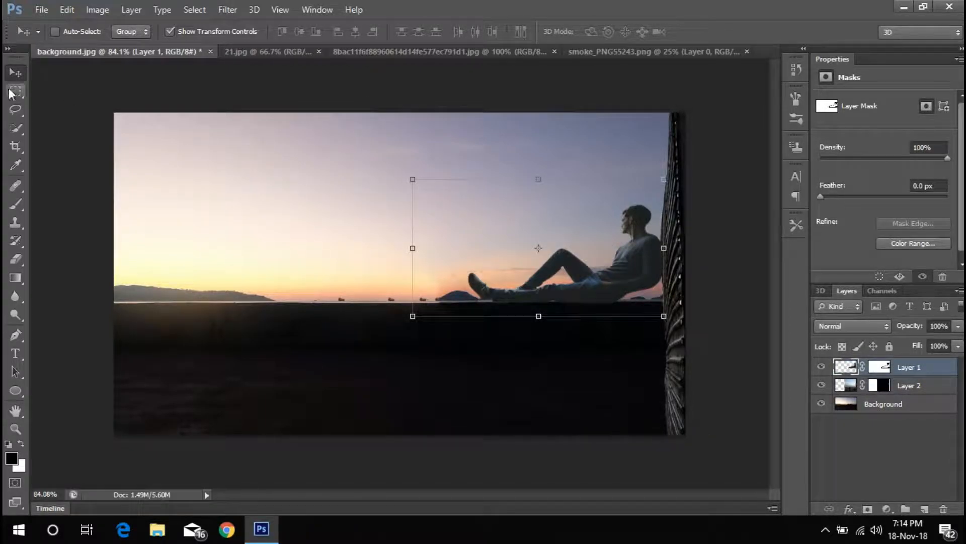
Move the man slightly right to about X 721.5 px, Y 227.5 px so his back overlaps the fence post
click(10, 90)
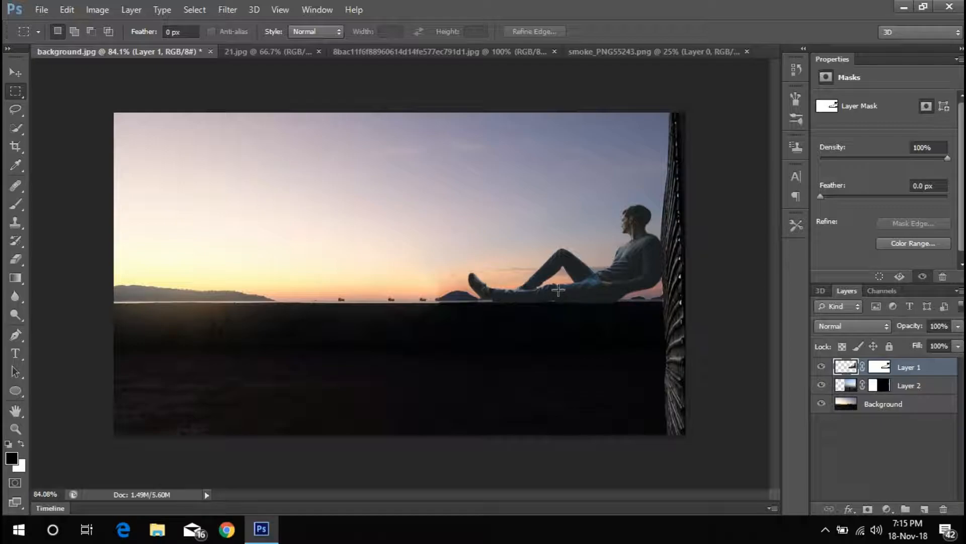
click(15, 72)
drag(596, 286, 603, 294)
key(Up)
key(Up)
key(Left)
key(Left)
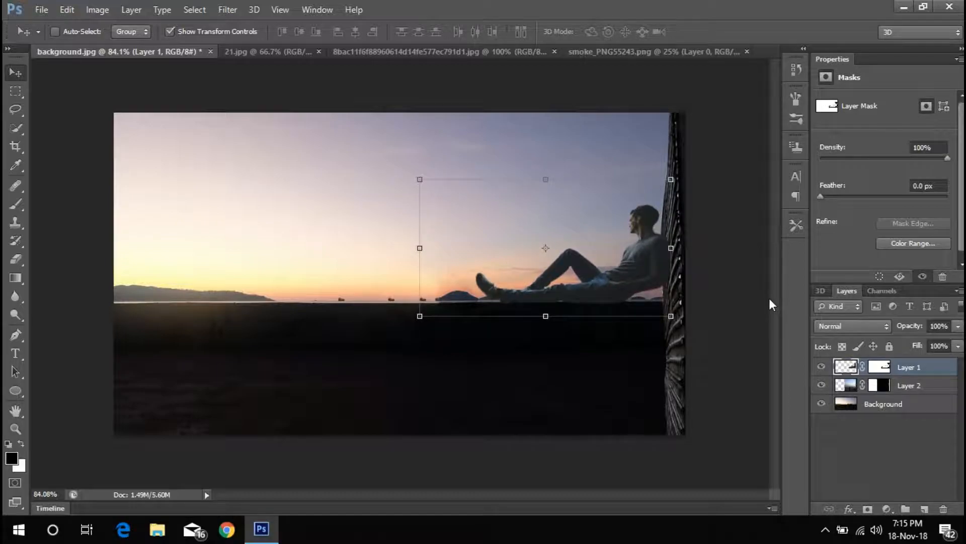
key(Left)
key(Left)
key(Left)
key(Left)
key(Left)
key(Left)
key(Left)
key(Right)
key(Right)
key(Right)
key(Right)
key(Right)
key(Right)
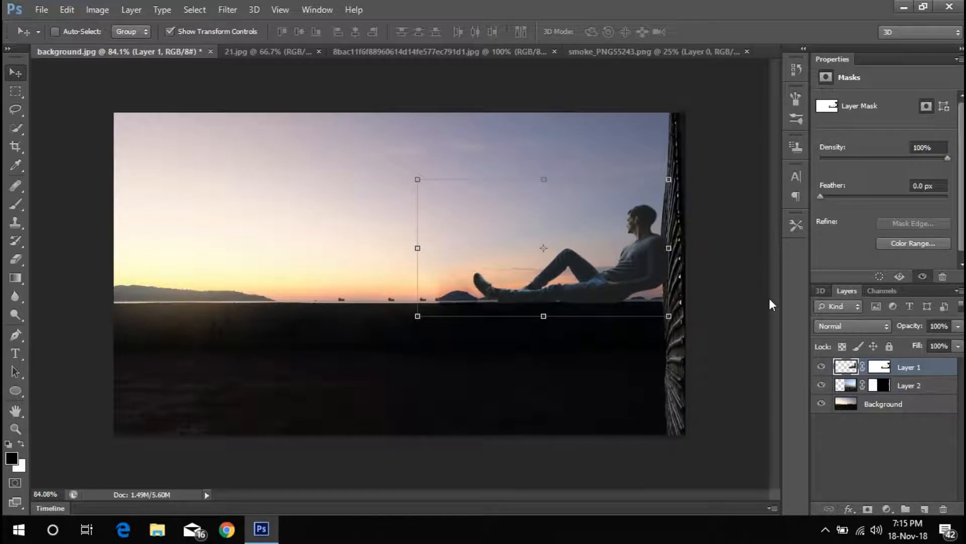
key(Left)
key(Left)
key(Left)
key(Left)
Rotate the man by -1.31°, commit it, and rotate him by a further -0.41° so he sits along the wall's edge
drag(411, 173, 405, 177)
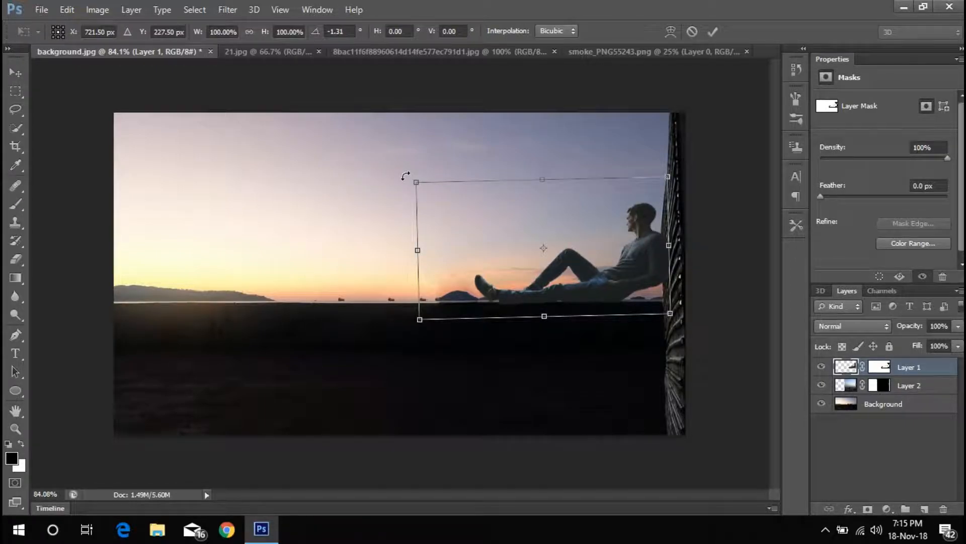
click(712, 32)
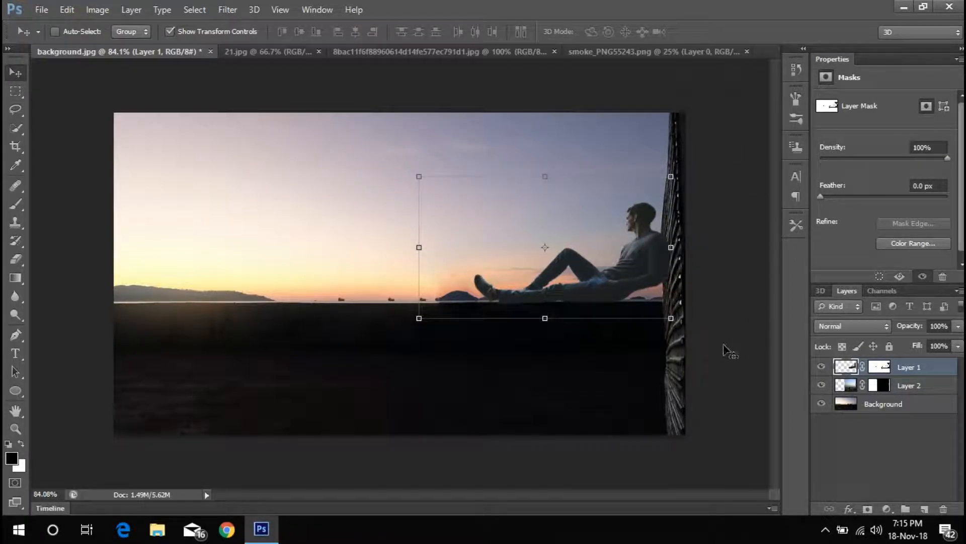
click(411, 166)
drag(411, 167, 413, 165)
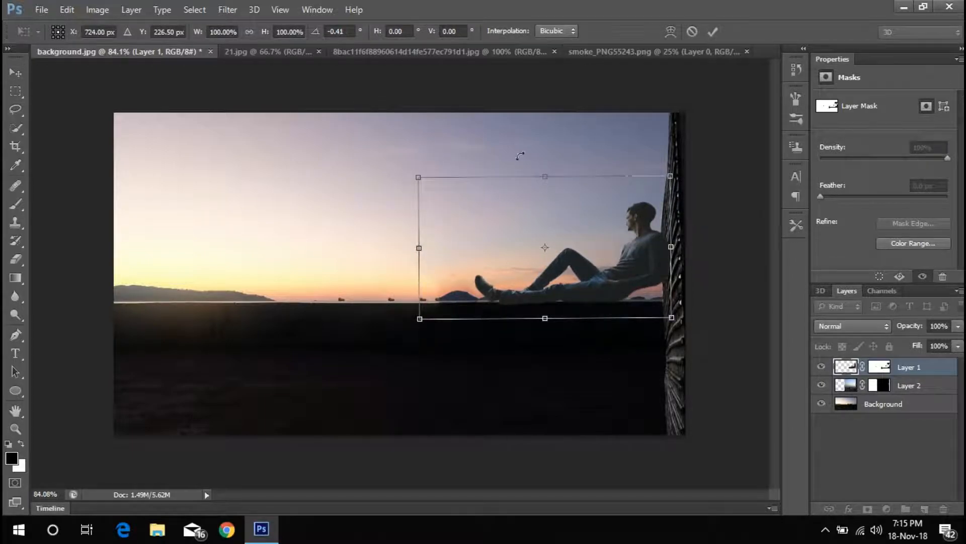
click(720, 34)
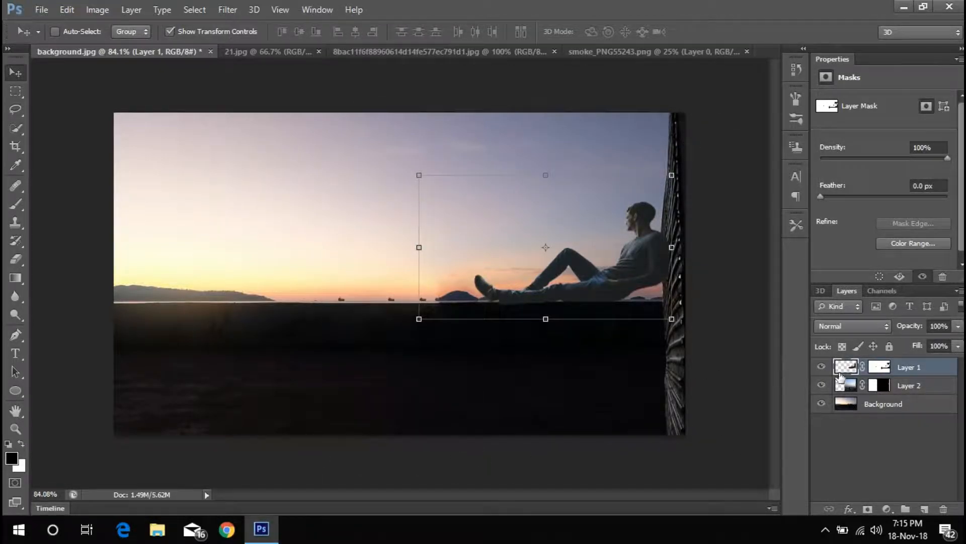
Add a Brightness/Contrast adjustment layer directly above the fence post's Layer 2
click(913, 391)
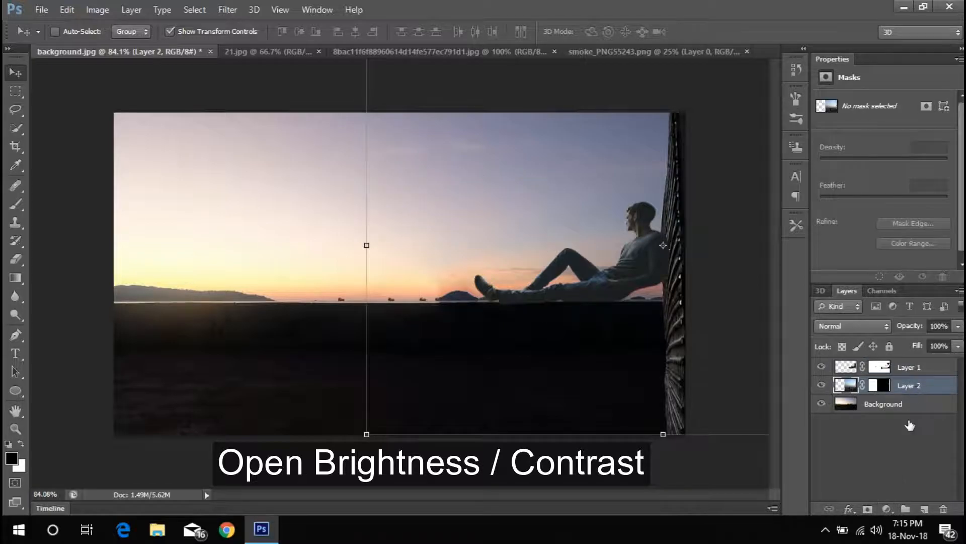
click(885, 506)
click(849, 252)
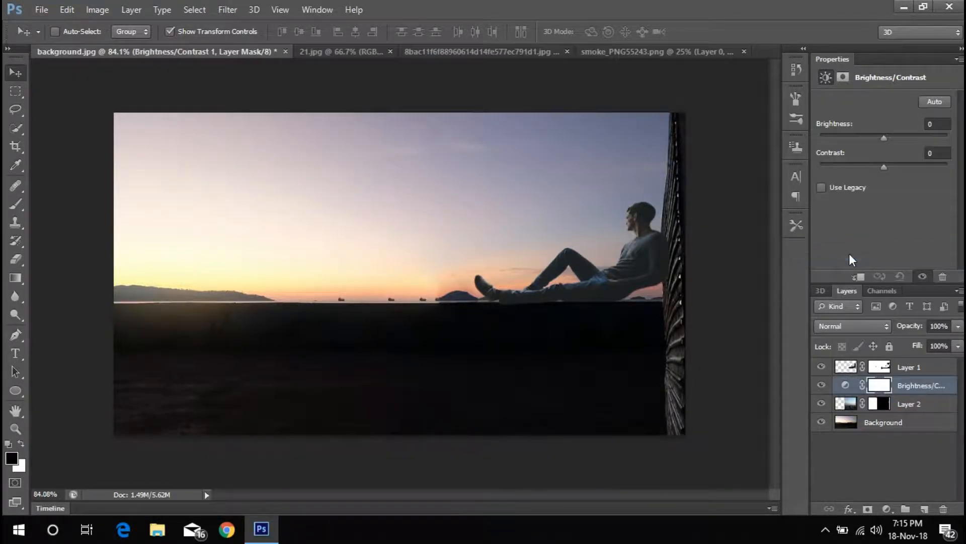
Clip the Brightness/Contrast adjustment to the fence post's Layer 2 and set Brightness to -150 and Contrast to 100
mouse_move(880, 134)
mouse_down()
mouse_move(850, 132)
mouse_move(867, 136)
mouse_up()
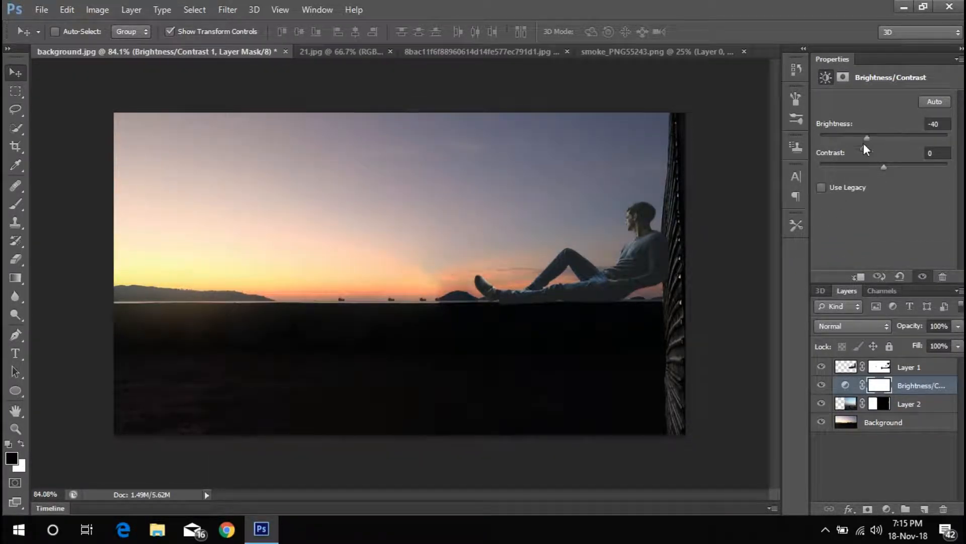
alt+click(916, 390)
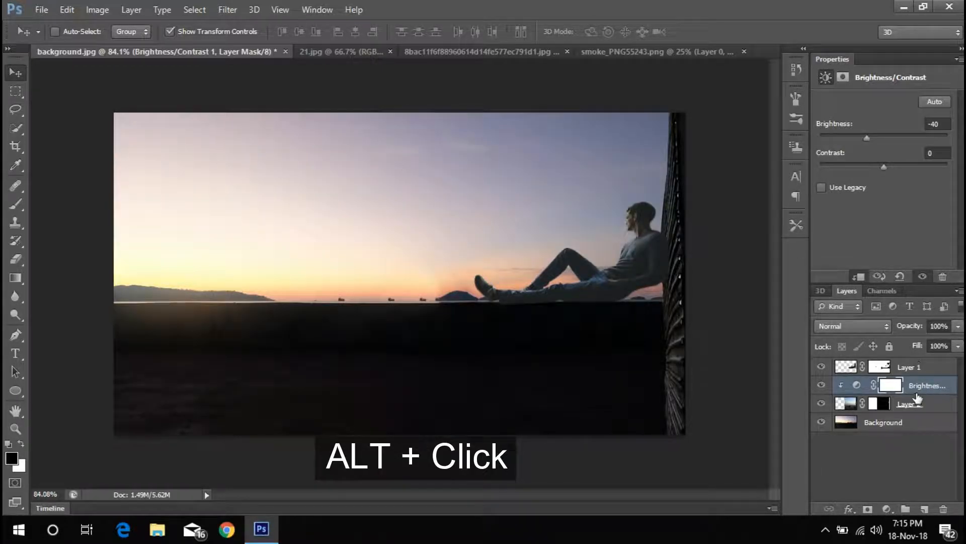
drag(850, 132, 808, 126)
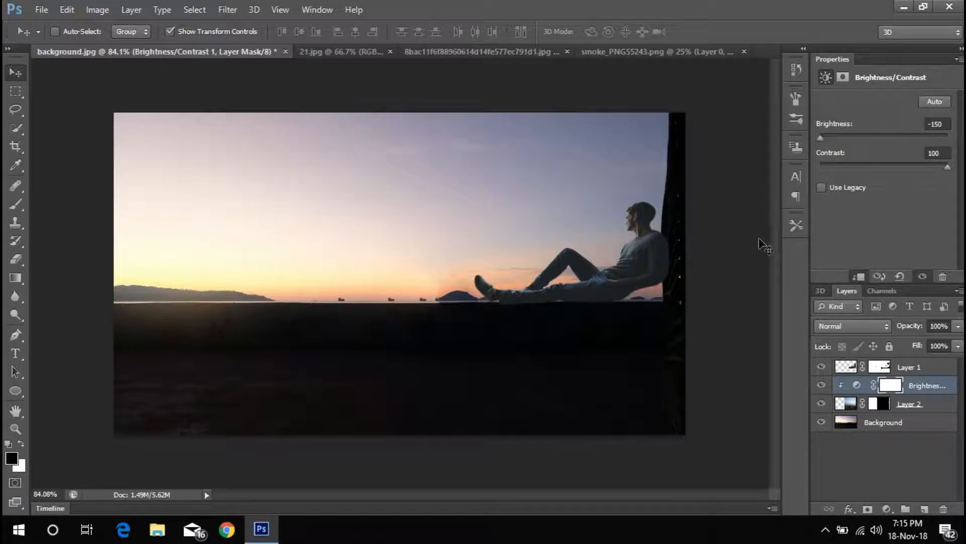
Target the post's Brightness/Contrast layer mask and set up a soft round black brush of 164 px
click(892, 388)
click(20, 202)
right_click(463, 185)
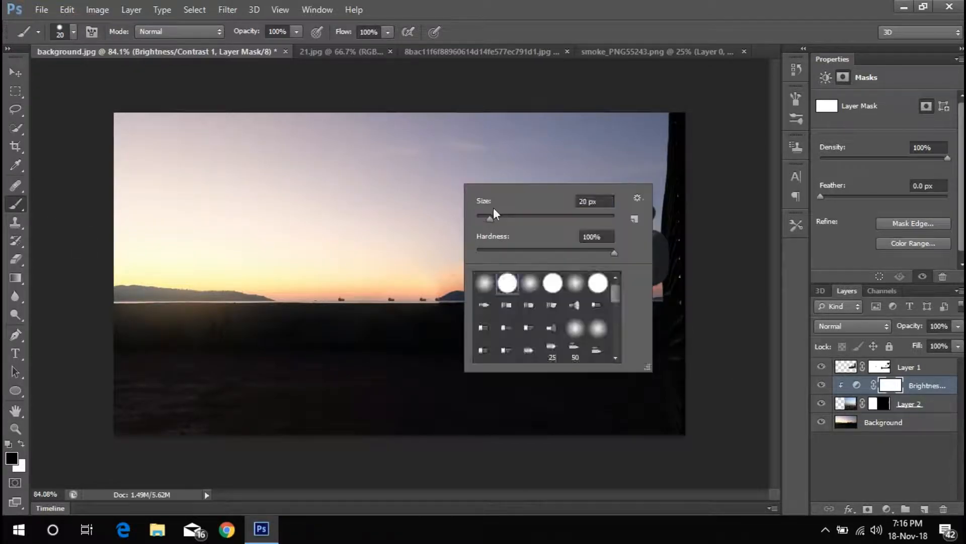
click(21, 445)
right_click(564, 182)
click(585, 283)
click(633, 105)
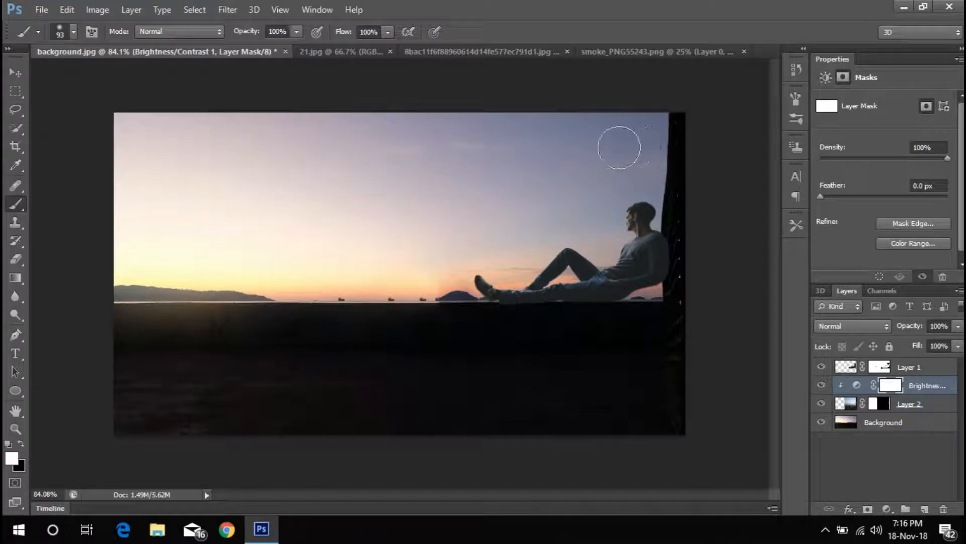
right_click(556, 194)
click(635, 143)
click(21, 444)
Paint black on the Brightness/Contrast mask over the upper part of the fence post to weaken the darkening there
mouse_move(631, 134)
mouse_down()
mouse_move(605, 175)
mouse_move(622, 136)
mouse_move(636, 130)
mouse_move(608, 192)
mouse_move(582, 202)
mouse_up()
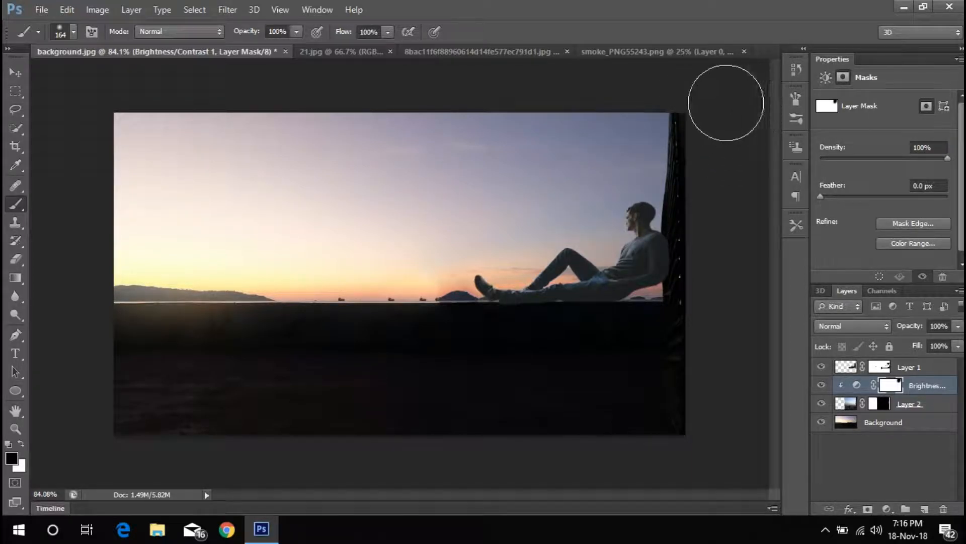
mouse_move(537, 255)
mouse_down()
mouse_move(615, 201)
mouse_move(603, 164)
mouse_up()
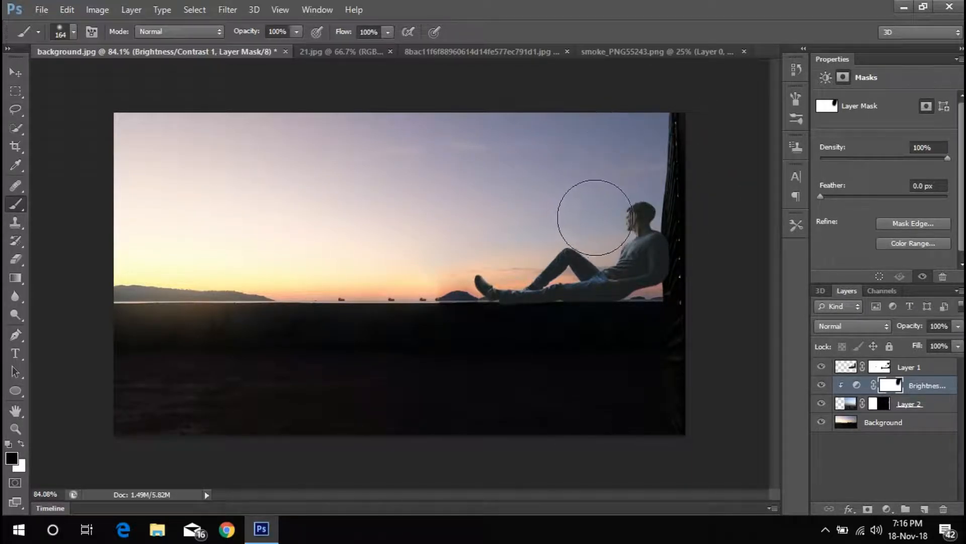
key(x)
key(x)
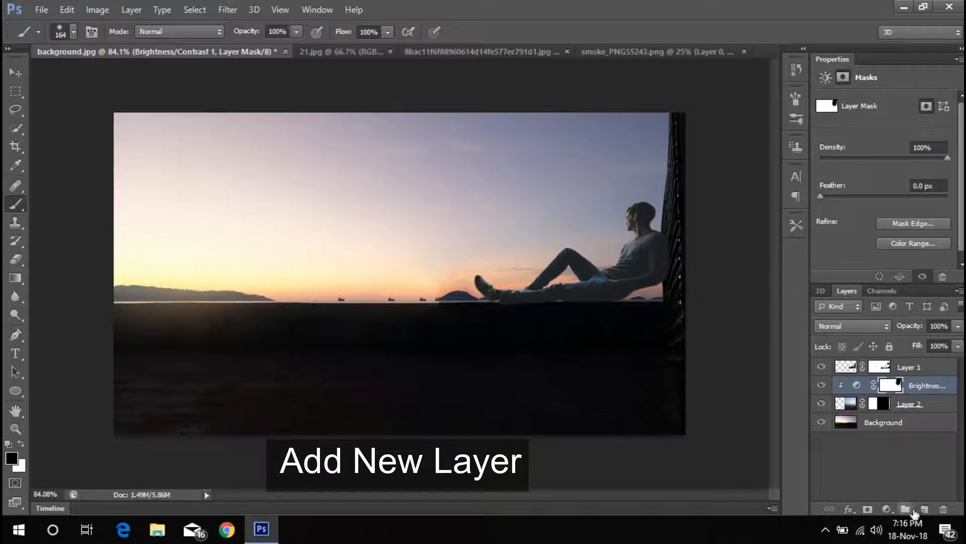
Add a new layer above the post's adjustment, clip it to Layer 2, and paint black over the lower fence post
click(924, 509)
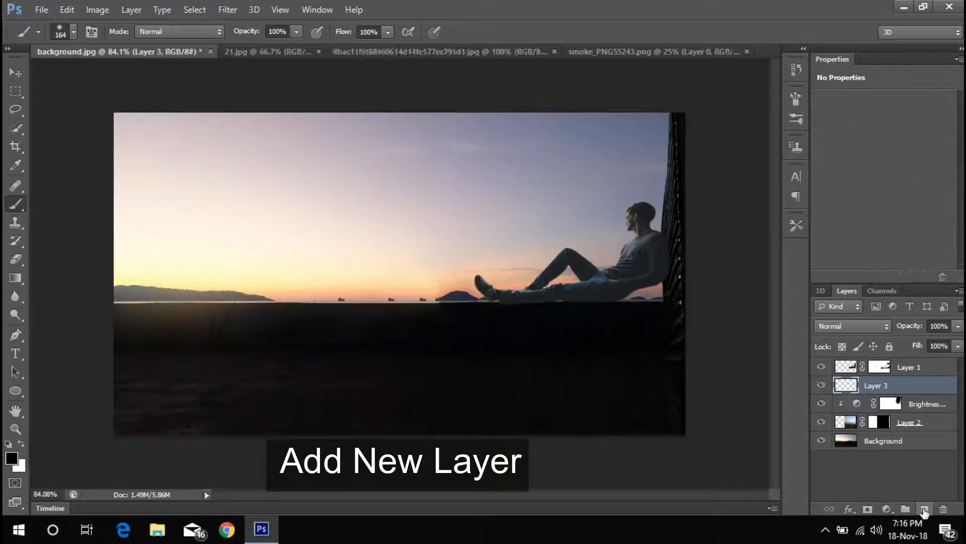
alt+click(928, 391)
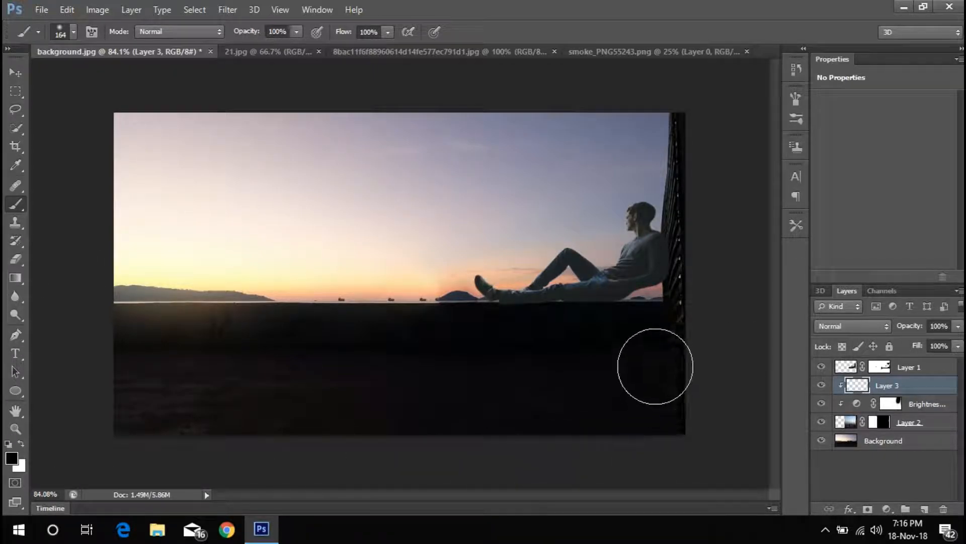
mouse_move(641, 354)
mouse_down()
mouse_move(630, 442)
mouse_move(573, 331)
mouse_move(599, 343)
mouse_move(642, 405)
mouse_move(616, 412)
mouse_move(622, 336)
mouse_move(620, 358)
mouse_up()
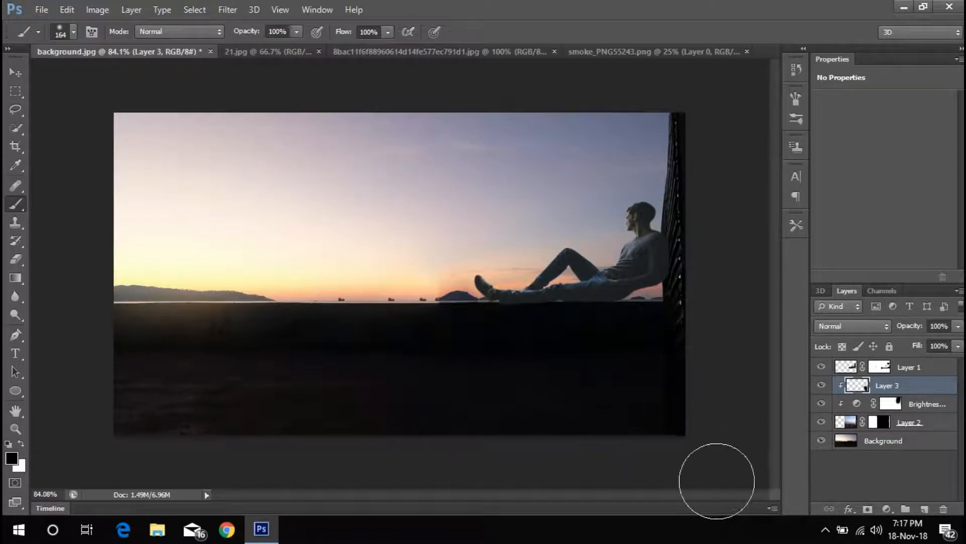
click(880, 423)
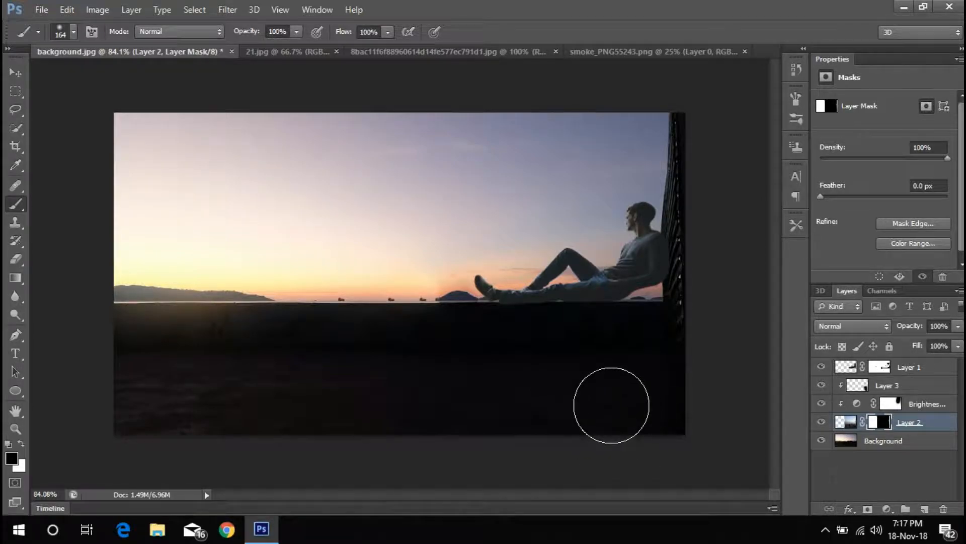
click(21, 444)
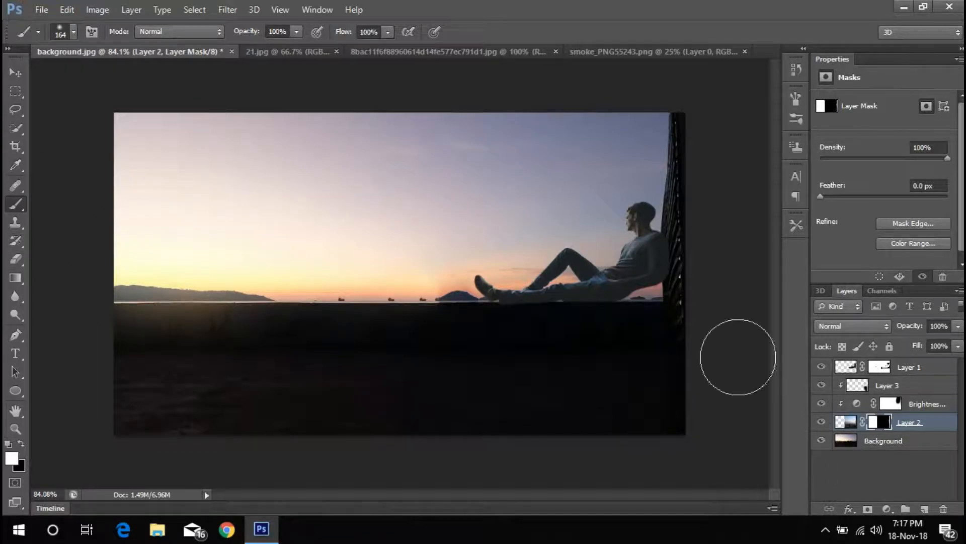
click(902, 385)
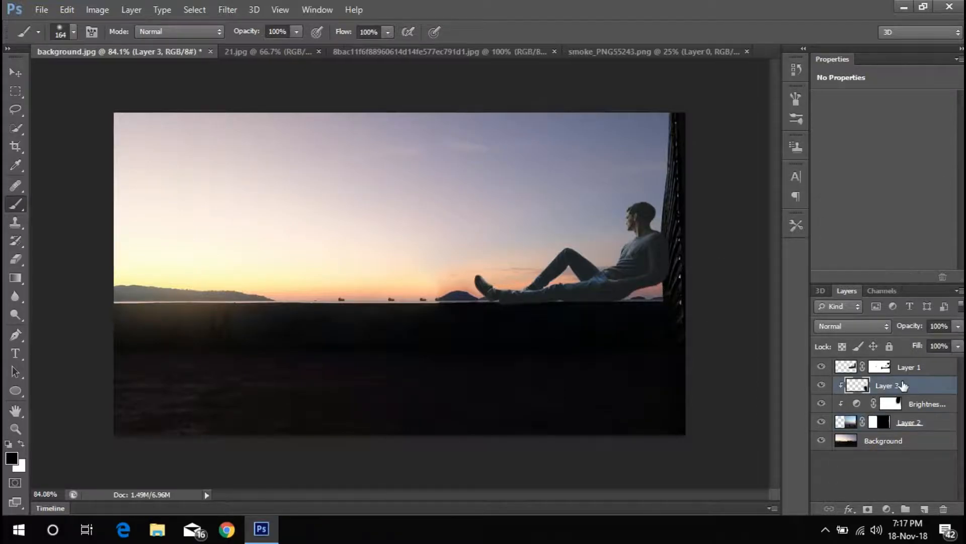
click(918, 370)
click(923, 386)
Add a Brightness/Contrast adjustment layer above the man's Layer 1 with Brightness -15 and Contrast 100
click(926, 370)
click(886, 508)
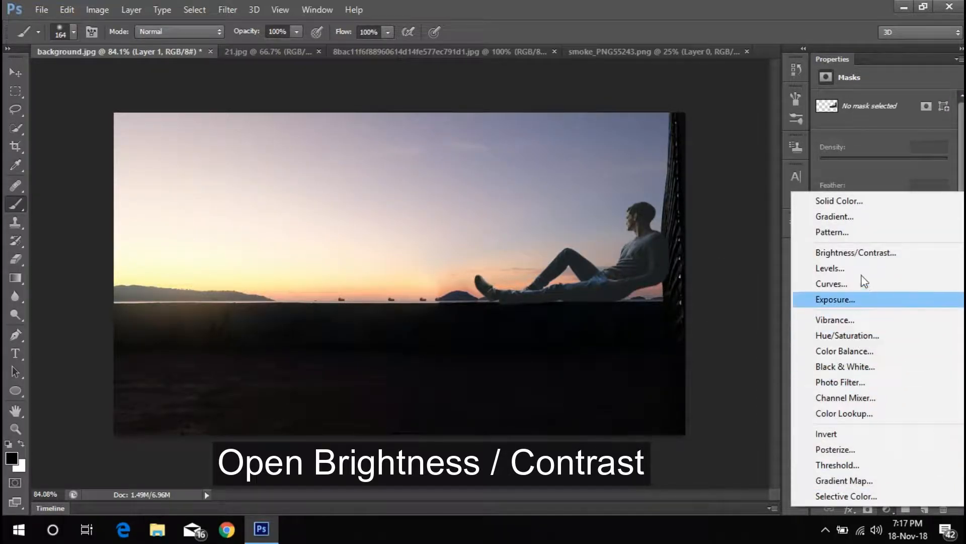
click(859, 253)
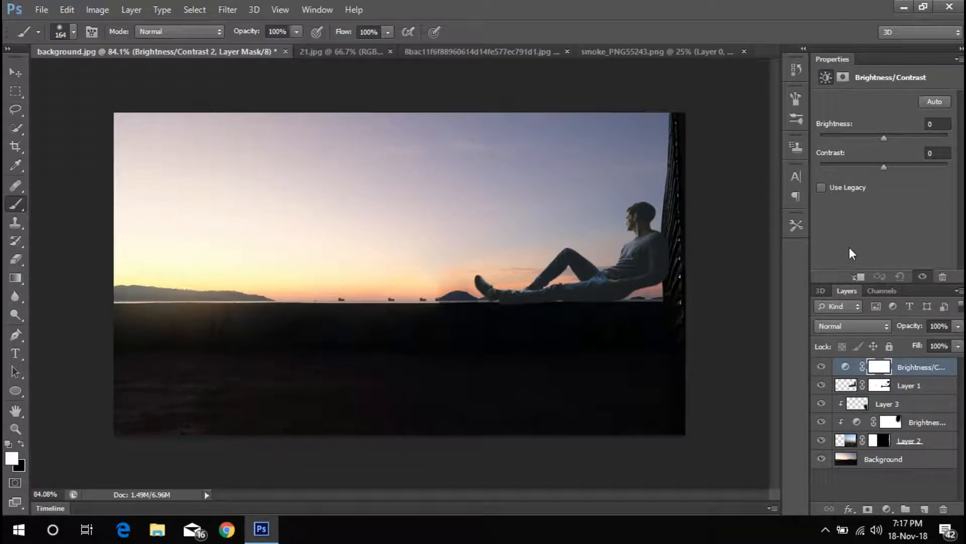
drag(884, 138, 876, 138)
click(945, 125)
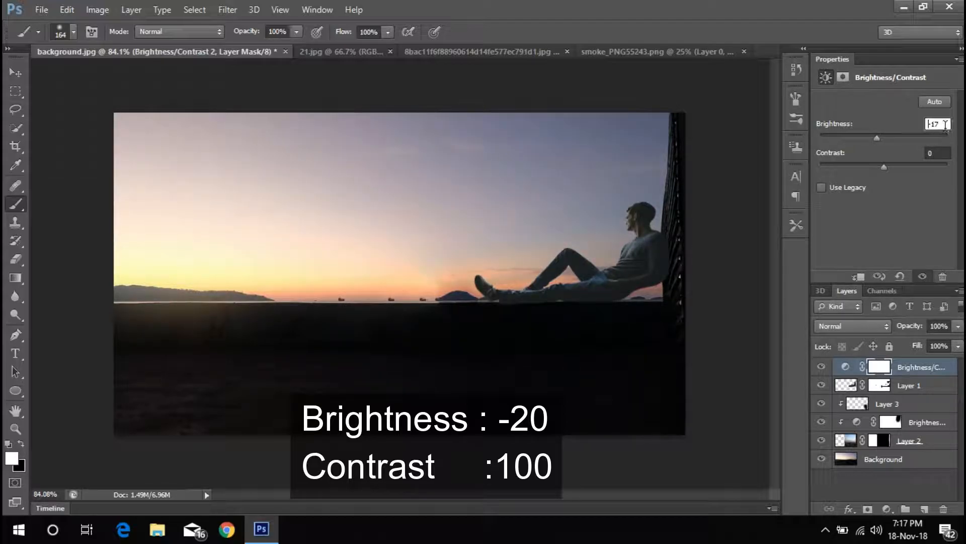
key(BackSpace)
text(5)
key(Return)
drag(885, 168, 949, 166)
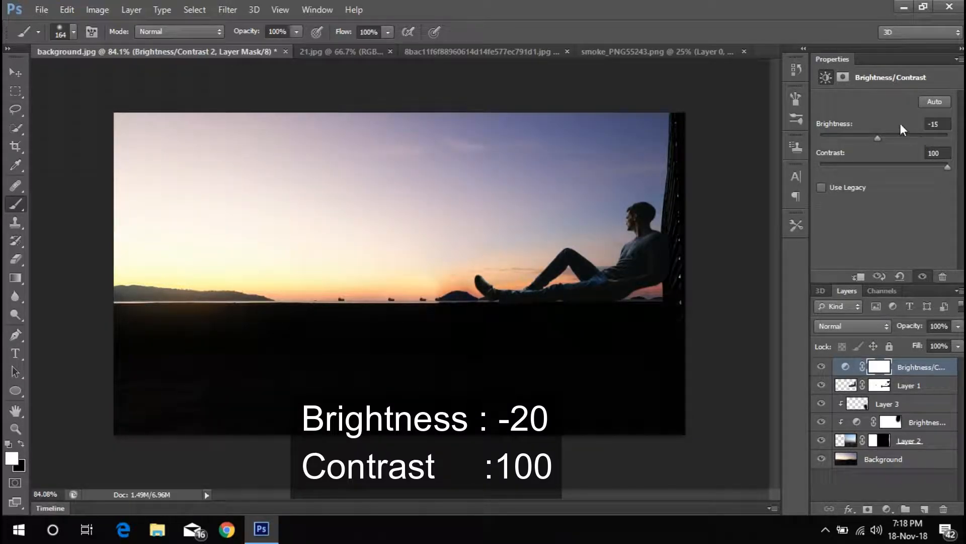
Clip the new Brightness/Contrast adjustment to the man's Layer 1 and set its Brightness to -20
drag(880, 140, 874, 140)
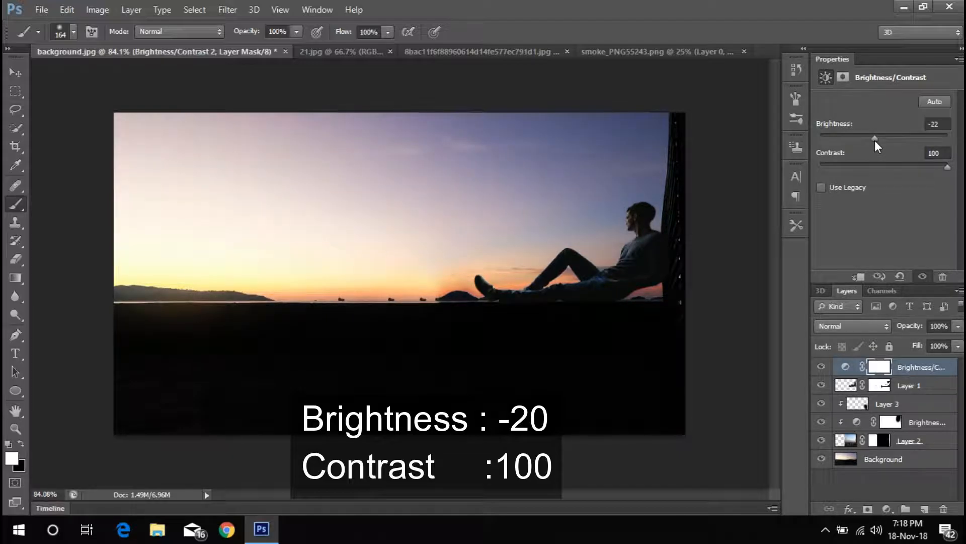
alt+click(903, 376)
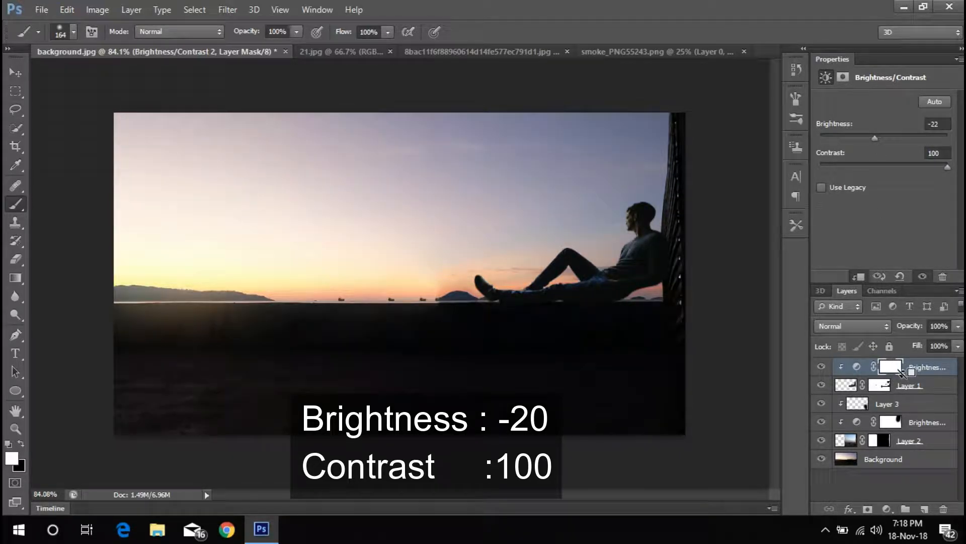
drag(876, 135, 878, 135)
click(939, 124)
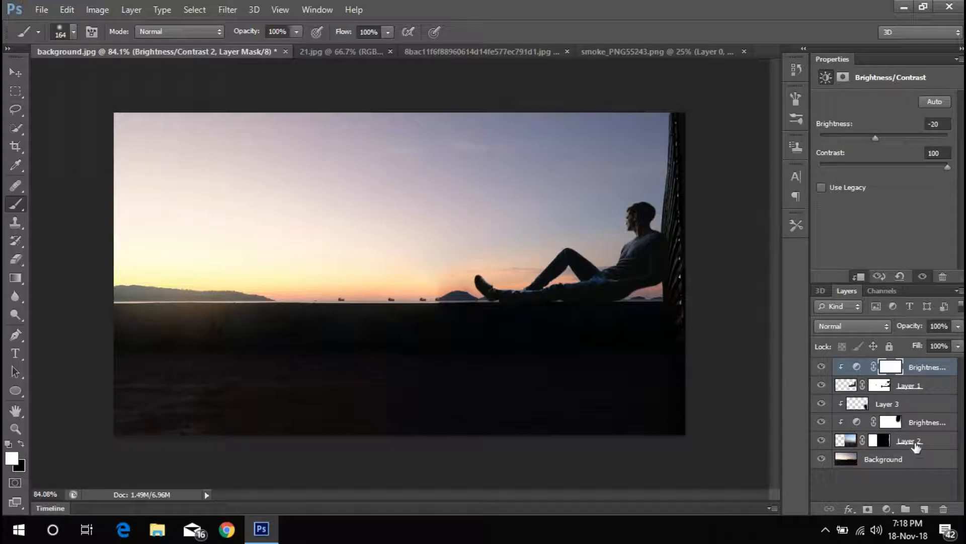
Close the 21.jpg document while keeping the man's Brightness/Contrast layer selected in background.jpg
click(928, 422)
click(931, 405)
click(930, 367)
click(317, 52)
click(344, 52)
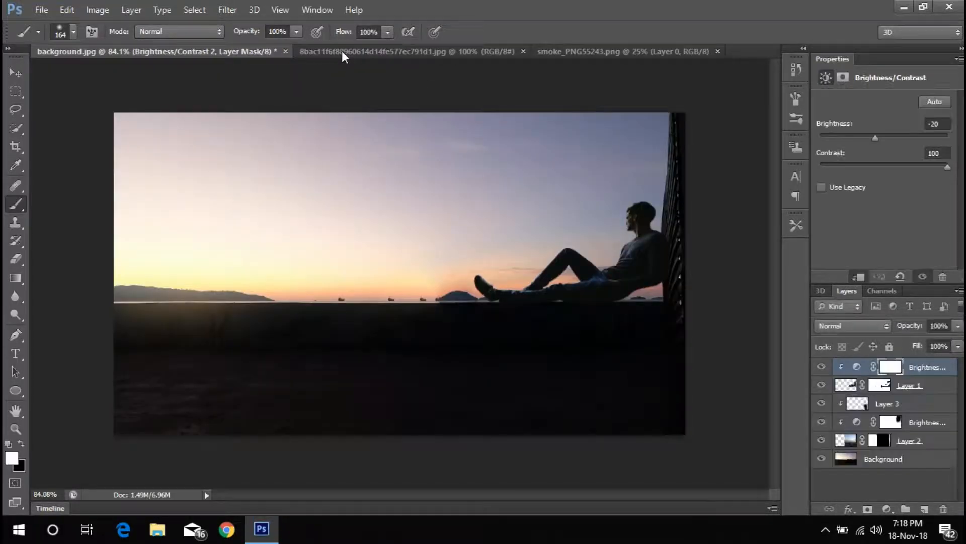
Bring the cigarette image into background.jpg as the uppermost layer, release its clipping mask, and move it over the horizon
click(352, 51)
key(x)
click(15, 73)
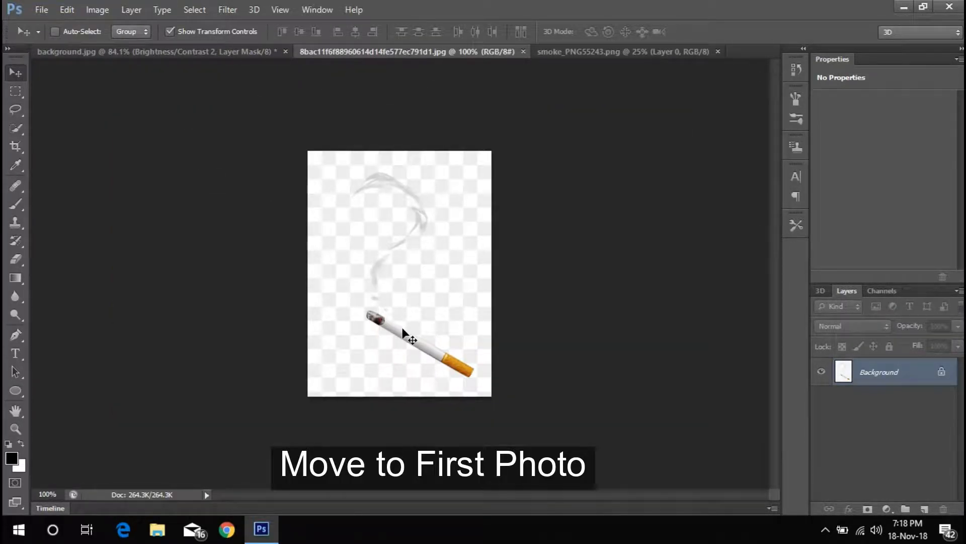
drag(392, 335, 355, 299)
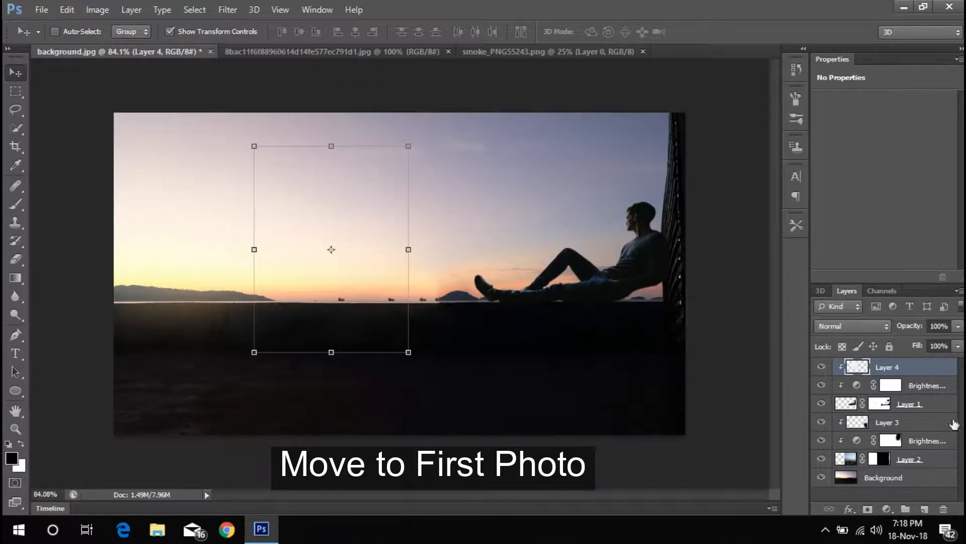
alt+click(915, 372)
drag(311, 196, 328, 241)
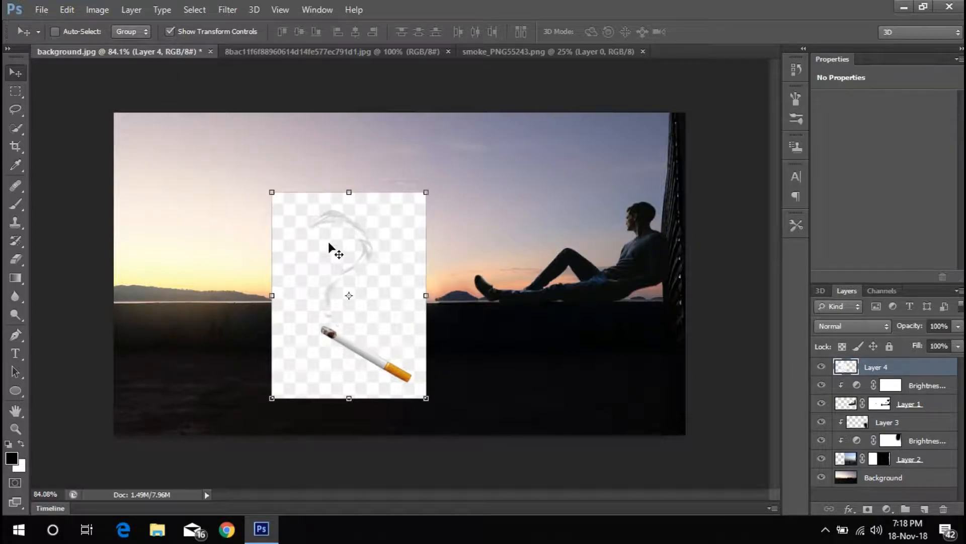
Add a layer mask to the cigarette layer and roughly paint away the surrounding checkered background with a hard 164 px black brush
click(868, 509)
click(17, 203)
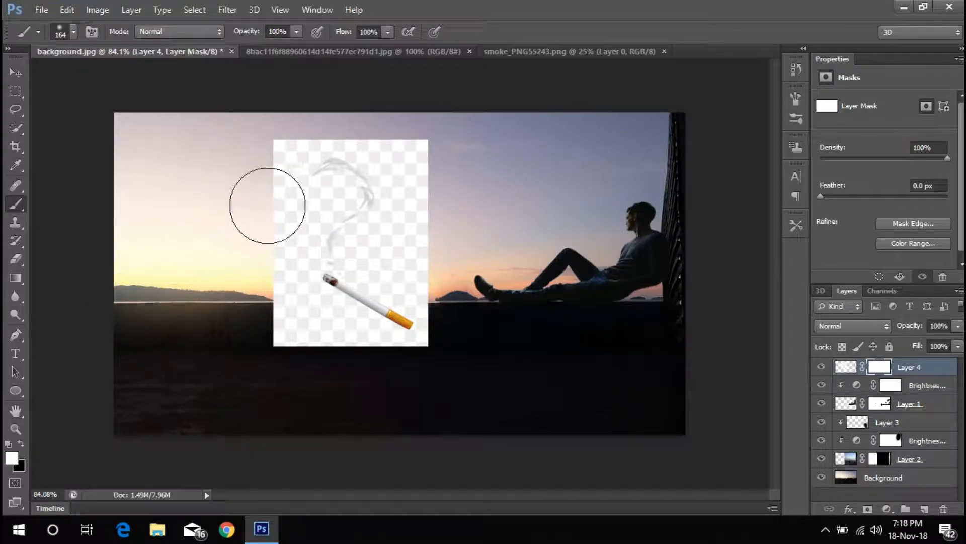
key(x)
drag(258, 254, 263, 216)
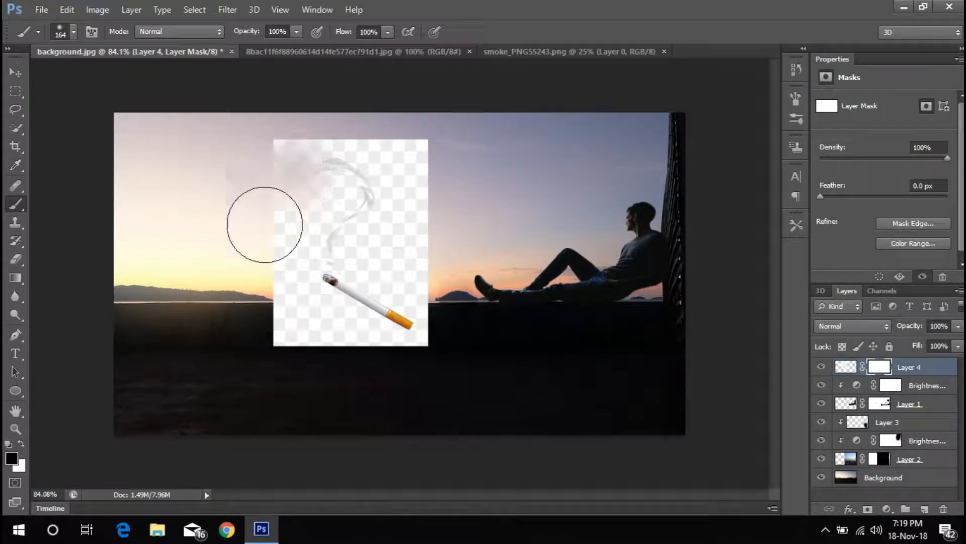
right_click(272, 223)
mouse_move(244, 157)
mouse_down()
mouse_move(297, 147)
mouse_move(292, 169)
mouse_move(346, 181)
mouse_move(471, 251)
mouse_move(328, 210)
mouse_move(258, 224)
mouse_move(253, 292)
mouse_move(298, 356)
mouse_move(361, 381)
mouse_move(436, 398)
mouse_move(472, 304)
mouse_move(448, 268)
mouse_move(352, 241)
mouse_move(296, 335)
mouse_move(324, 354)
mouse_up()
Reduce the hard brush to 15 px and mask out the checkered background along the cigarette's upper edge
scroll(361, 318, up, 3)
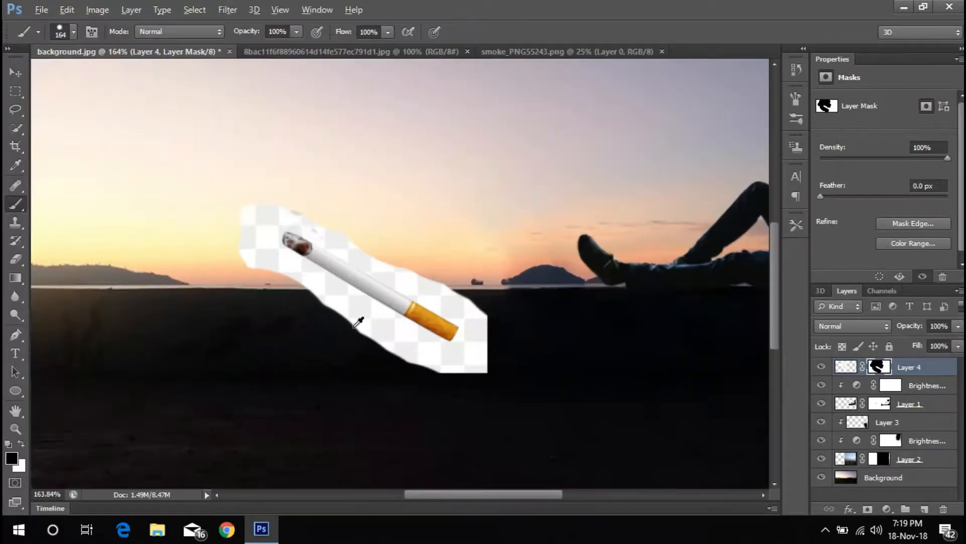
right_click(397, 255)
click(389, 334)
drag(388, 334, 380, 336)
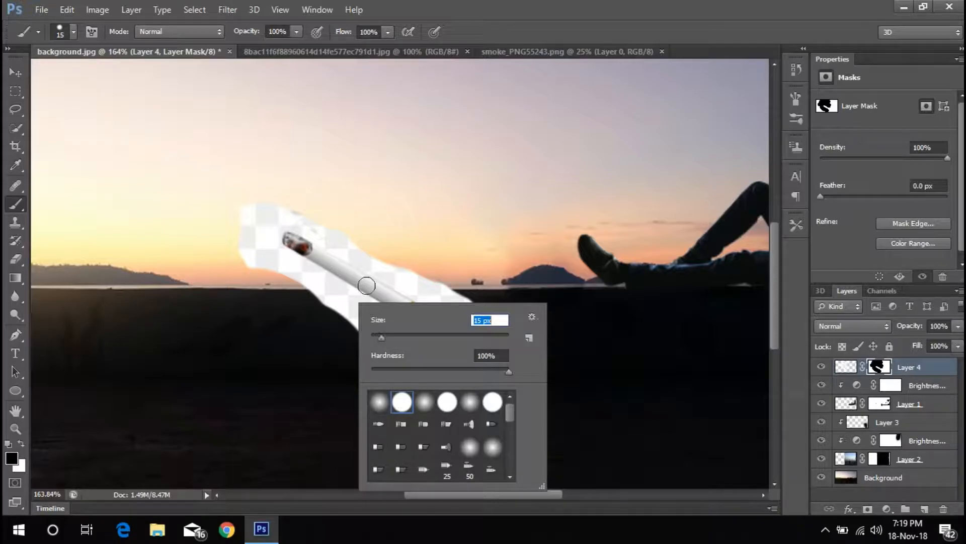
key(Return)
scroll(377, 254, up, 3)
scroll(533, 369, up, 1)
mouse_move(541, 382)
mouse_down()
mouse_move(190, 182)
mouse_move(71, 150)
mouse_move(106, 128)
mouse_move(189, 155)
mouse_move(432, 303)
mouse_move(604, 391)
mouse_move(491, 285)
mouse_move(421, 277)
mouse_move(613, 375)
mouse_up()
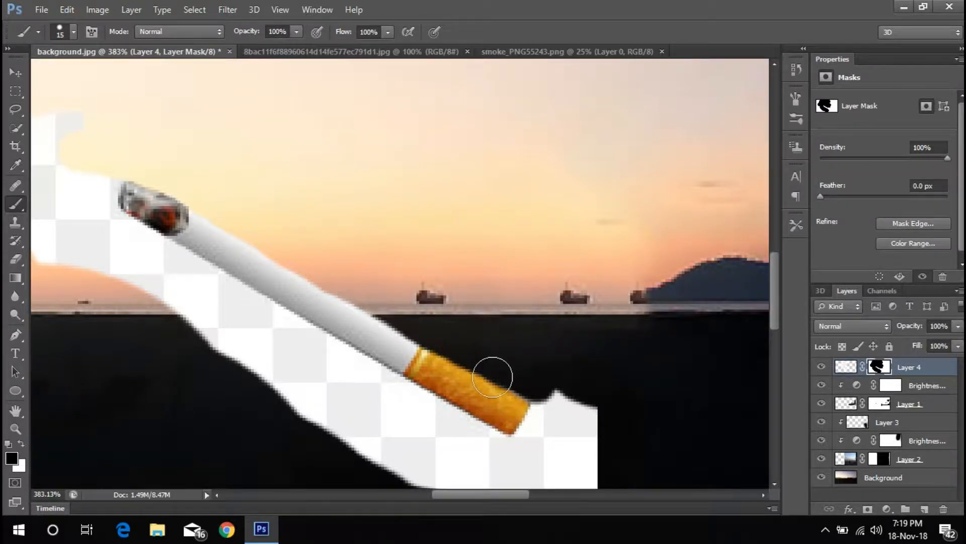
Mask out the checkered background around the end of the cigarette's orange filter
scroll(503, 368, down, 3)
mouse_move(521, 363)
mouse_down()
mouse_move(524, 371)
mouse_move(551, 322)
mouse_move(574, 328)
mouse_move(544, 319)
mouse_move(536, 302)
mouse_up()
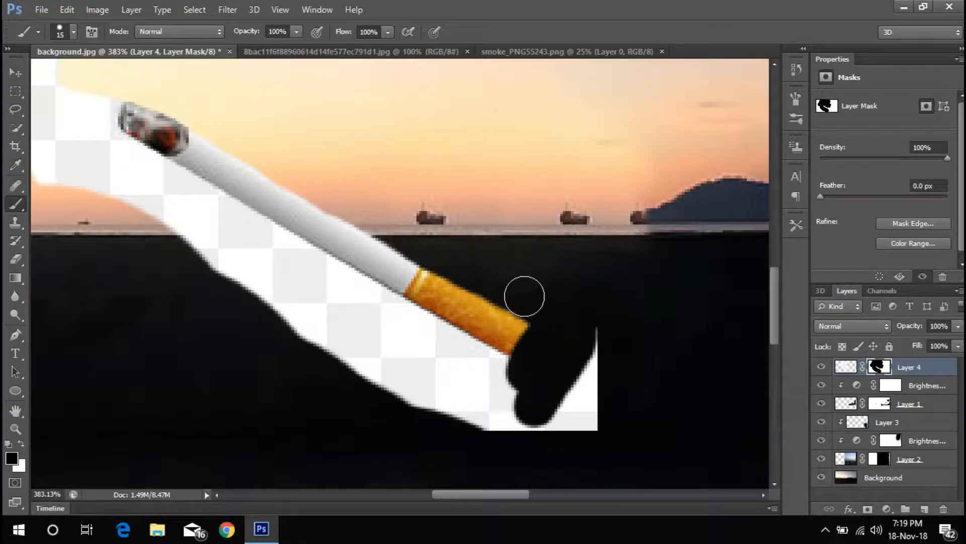
mouse_move(576, 334)
mouse_down()
mouse_move(550, 454)
mouse_move(503, 428)
mouse_up()
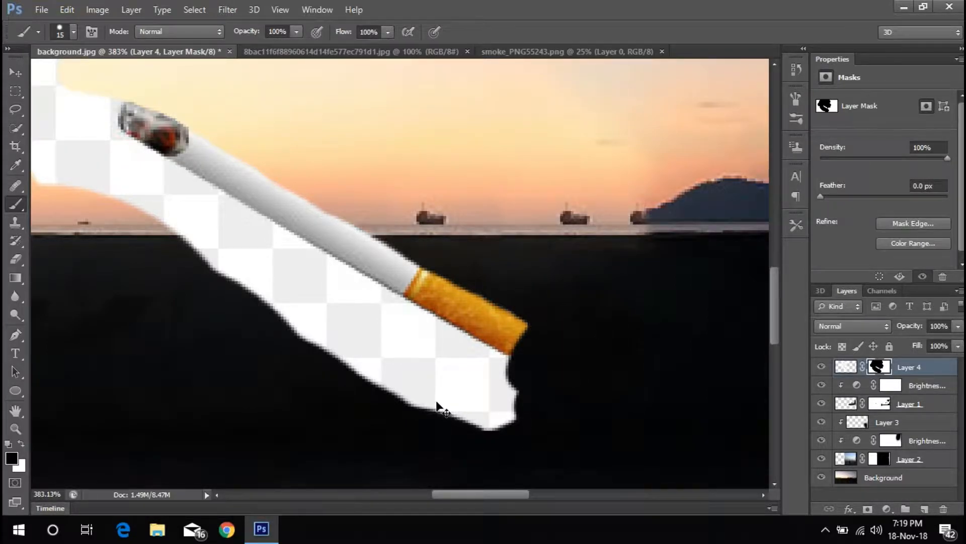
Mask out the checkered background along the cigarette's lower edge and around its burning tip
scroll(552, 371, left, 2)
drag(556, 375, 476, 336)
drag(349, 256, 504, 338)
mouse_move(443, 311)
mouse_down()
mouse_move(371, 264)
mouse_move(289, 237)
mouse_up()
scroll(274, 232, left, 2)
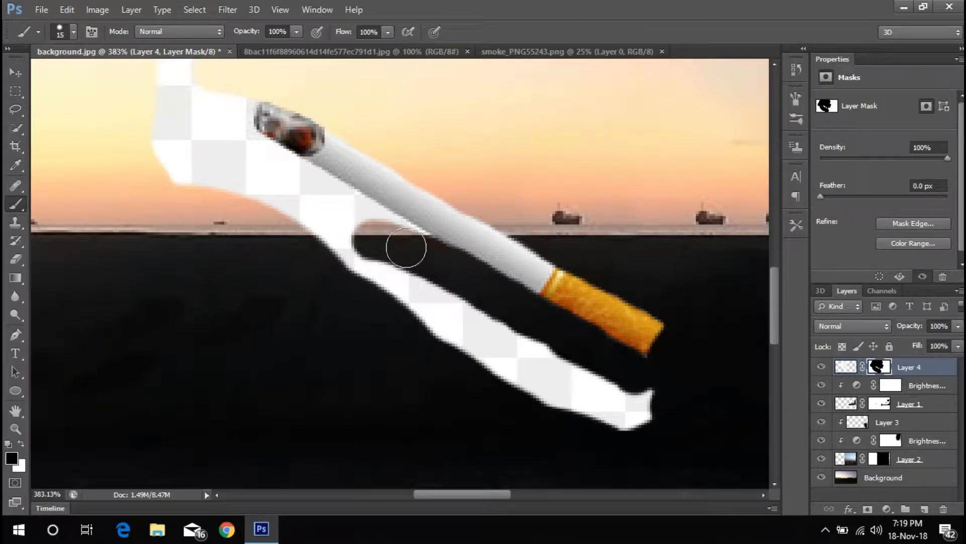
mouse_move(408, 246)
mouse_down()
mouse_move(258, 158)
mouse_move(232, 120)
mouse_move(241, 90)
mouse_move(219, 97)
mouse_move(255, 195)
mouse_move(627, 389)
mouse_move(645, 373)
mouse_up()
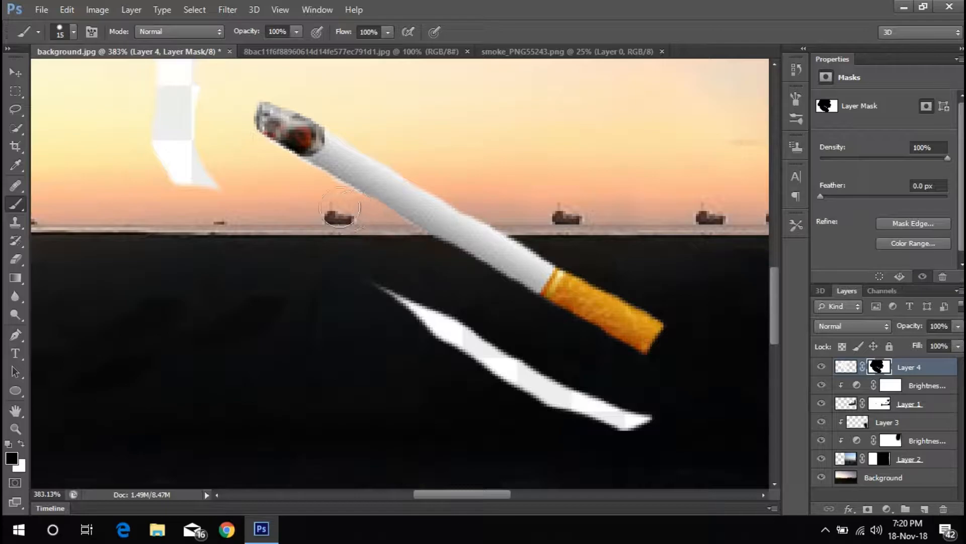
Mask out the leftover checkered fragments below the cigarette and beside its burning tip
mouse_move(443, 353)
mouse_down()
mouse_move(329, 278)
mouse_move(487, 360)
mouse_move(680, 437)
mouse_up()
mouse_move(218, 196)
mouse_down()
mouse_move(196, 166)
mouse_move(204, 194)
mouse_move(185, 198)
mouse_move(168, 241)
mouse_move(175, 137)
mouse_move(192, 139)
mouse_move(148, 188)
mouse_up()
scroll(192, 165, down, 4)
scroll(346, 191, down, 4)
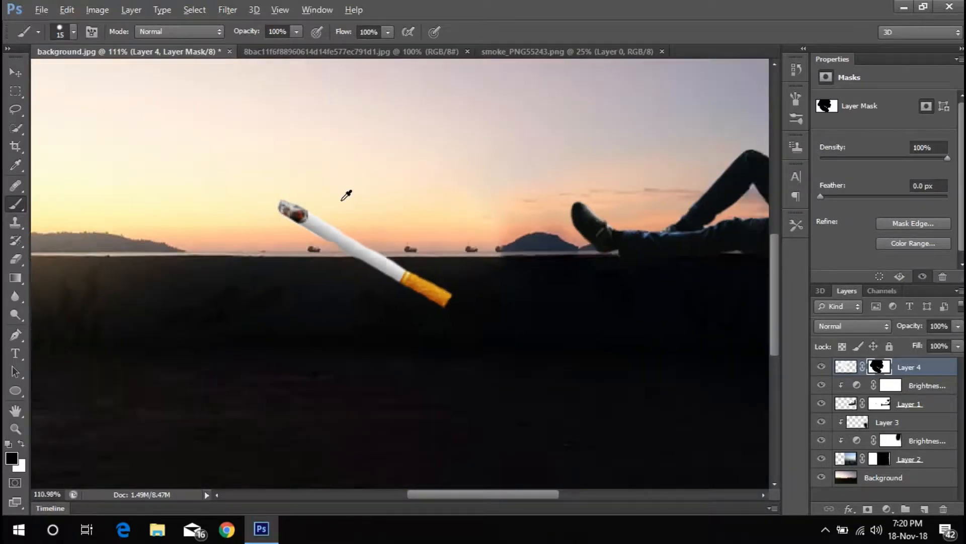
Touch up the mask edge around the cigarette's orange filter in white and reduce the brush to 9 px
scroll(400, 332, up, 3)
scroll(400, 332, up, 3)
key(x)
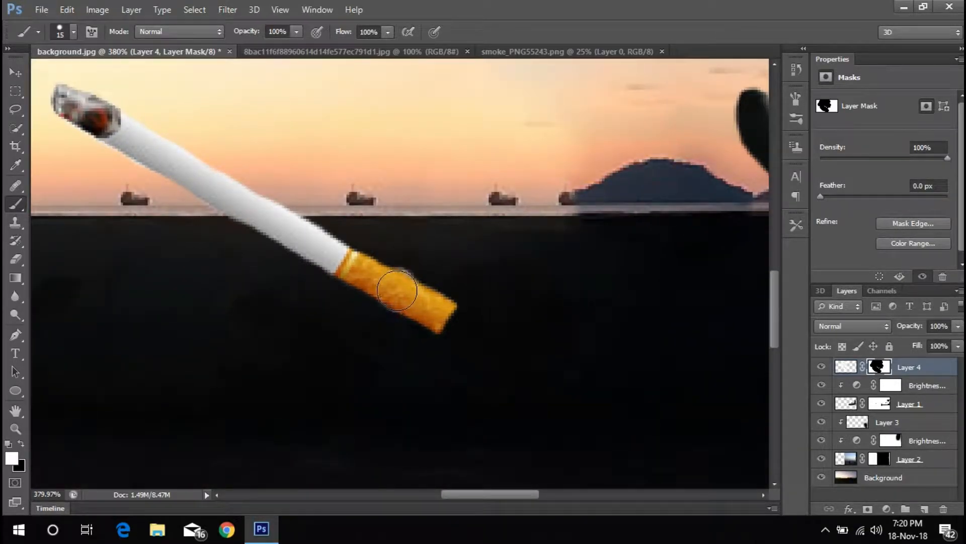
drag(413, 308, 393, 274)
key(x)
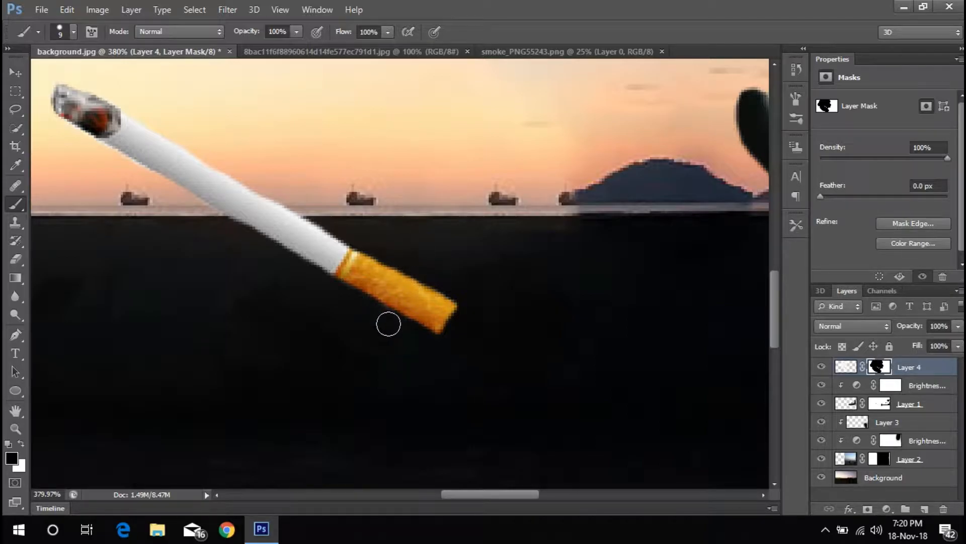
scroll(271, 236, down, 6)
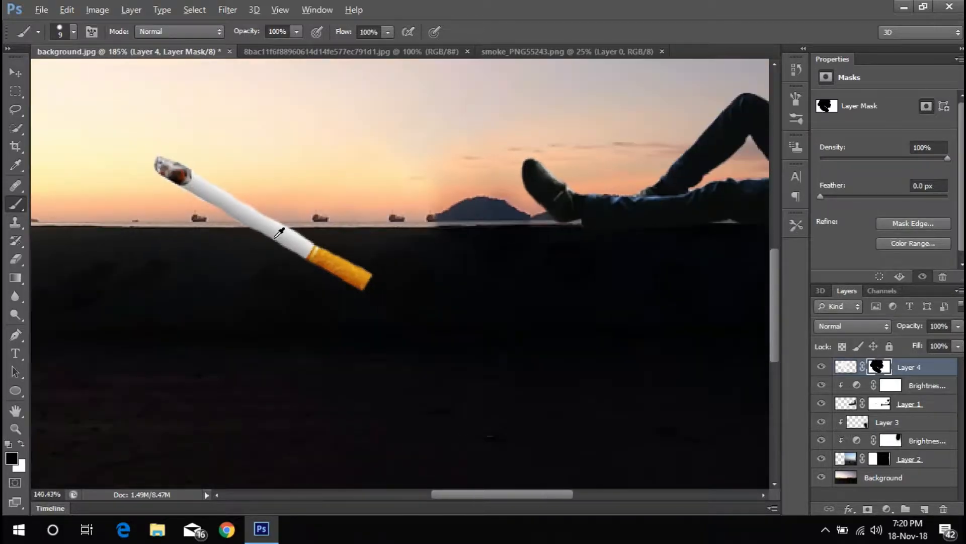
scroll(158, 168, up, 2)
Move the cigarette to the seated man's face and scale it down to fit beside his mouth
click(15, 73)
drag(383, 312, 575, 239)
drag(480, 78, 553, 210)
click(713, 31)
Flatten, skew and rotate the cigarette by about -9.5° so its filter end meets the man's lips
scroll(554, 211, up, 7)
scroll(744, 229, up, 10)
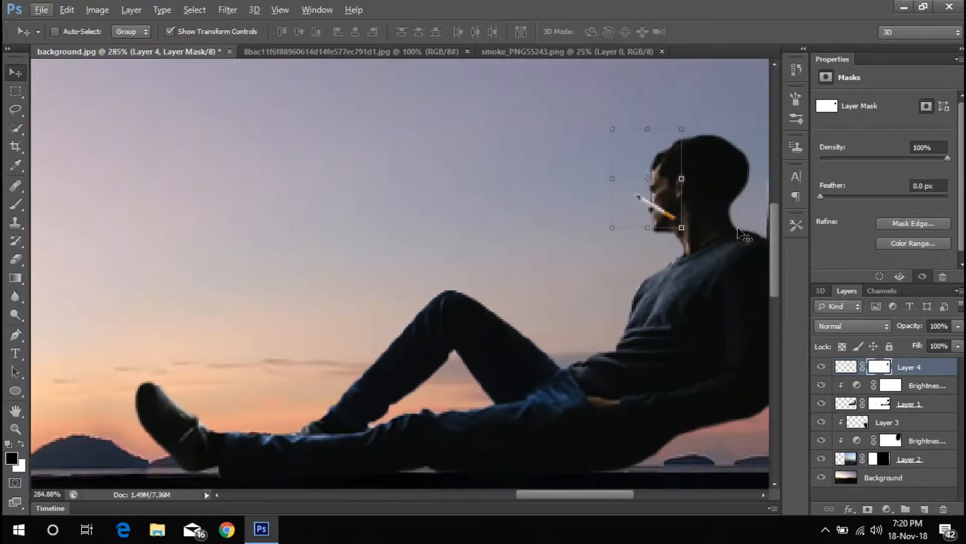
drag(552, 104, 554, 155)
key(Return)
drag(405, 186, 367, 177)
drag(436, 155, 429, 205)
drag(436, 318, 448, 297)
drag(590, 158, 577, 205)
mouse_move(559, 293)
mouse_down()
mouse_move(549, 292)
mouse_move(554, 283)
mouse_up()
drag(422, 196, 417, 211)
drag(572, 297, 572, 300)
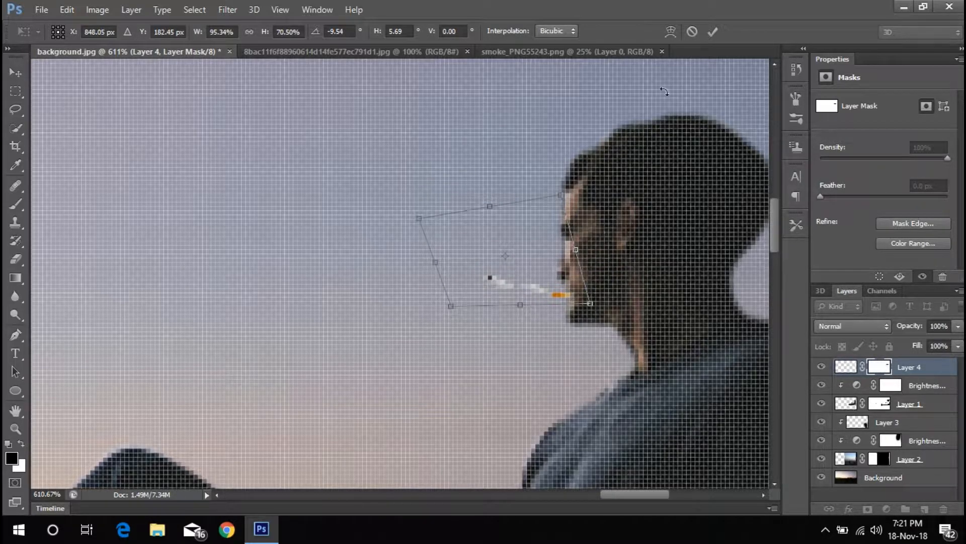
click(712, 31)
Shrink the cigarette to about 47.5% width and 61.5% height and set it against the man's mouth
scroll(373, 243, down, 8)
scroll(327, 258, up, 10)
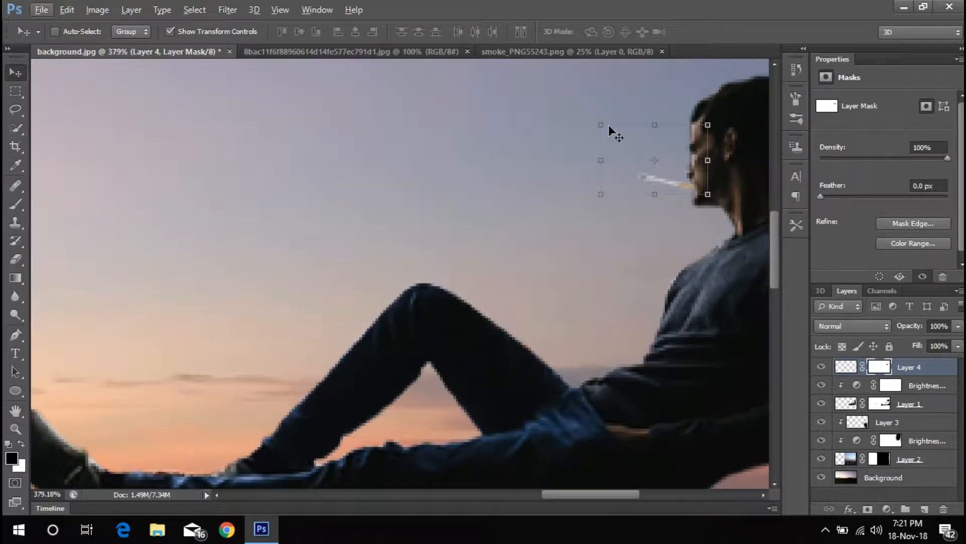
click(602, 125)
drag(601, 126, 652, 149)
drag(670, 181, 665, 181)
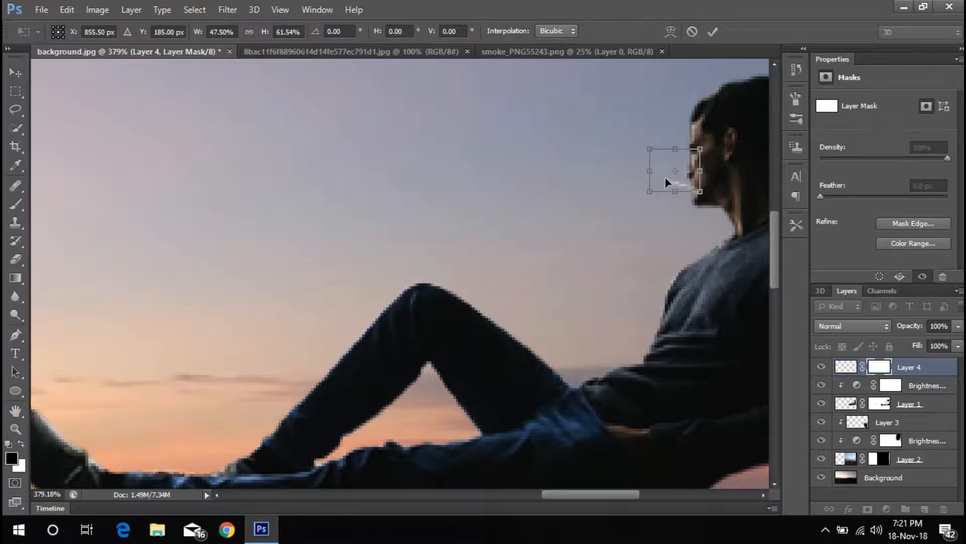
click(713, 32)
scroll(438, 216, down, 5)
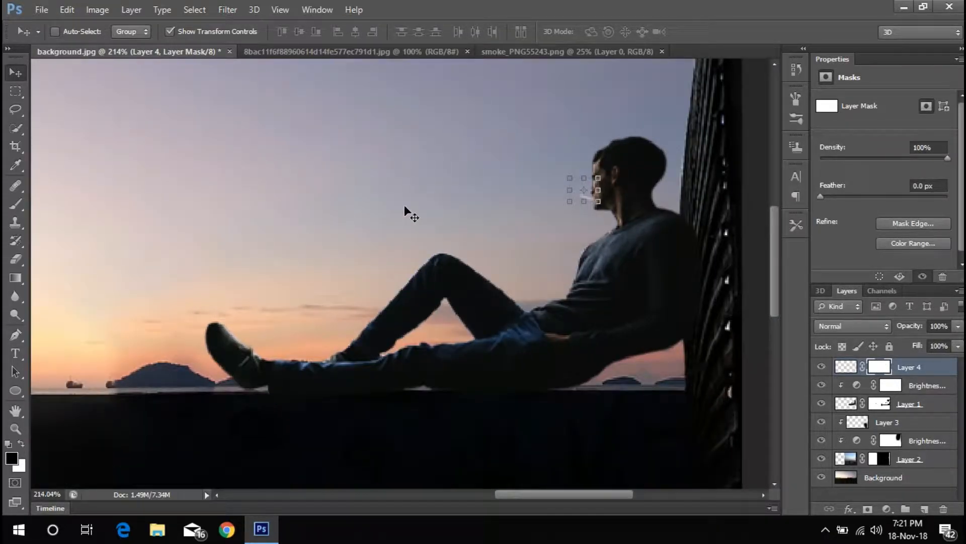
scroll(438, 231, down, 5)
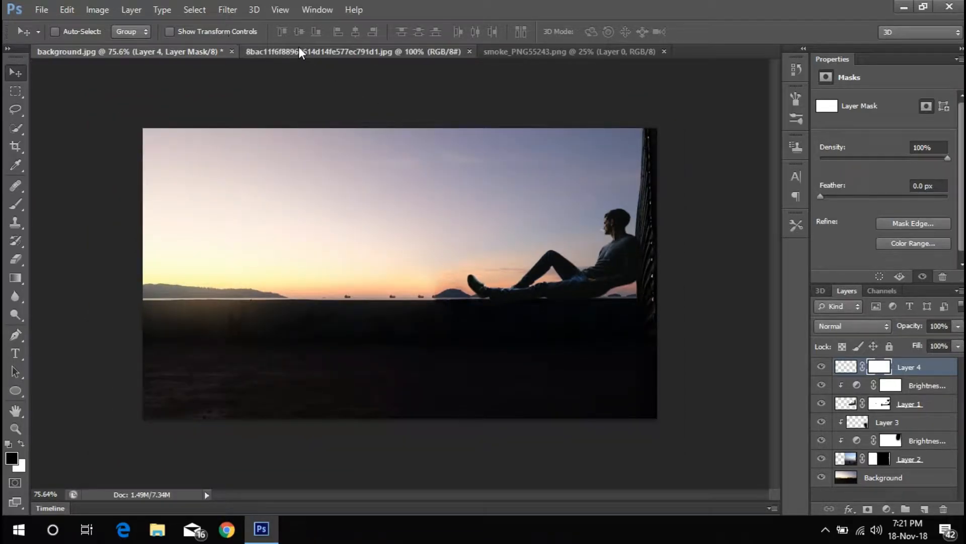
Close the cigarette source image and bring the smoke from smoke_PNG55243.png into background.jpg as a new layer
click(300, 52)
click(469, 51)
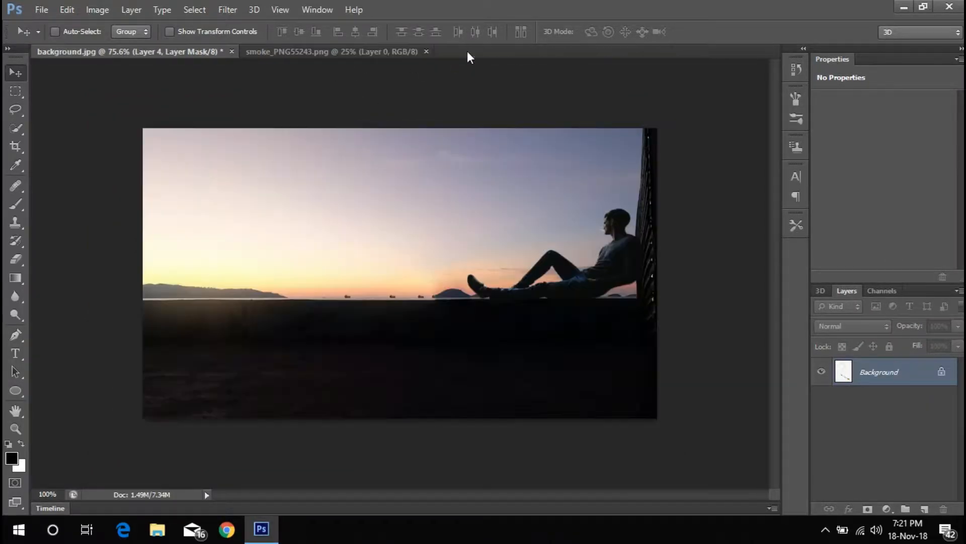
click(328, 51)
drag(404, 300, 408, 252)
scroll(408, 252, down, 4)
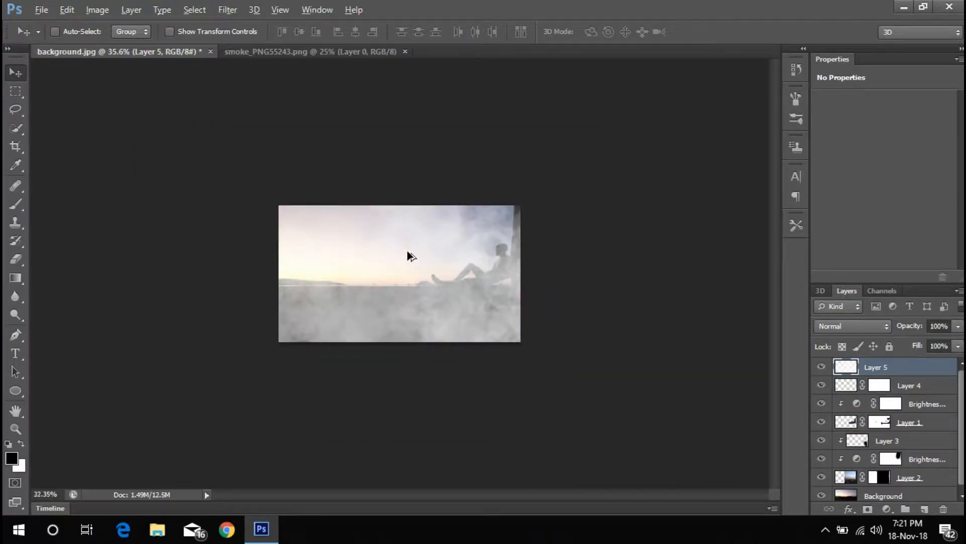
scroll(407, 254, up, 2)
Scale the smoke to about 8.6% width and 14.1% height, rotate it about 77°, and place it drifting from the man's mouth
click(169, 31)
scroll(511, 194, down, 3)
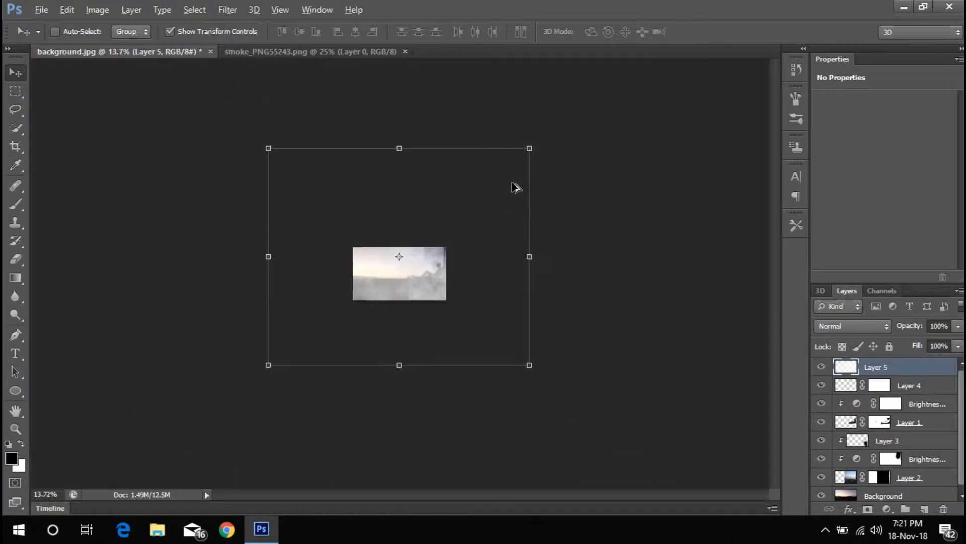
drag(530, 149, 538, 254)
scroll(443, 267, up, 8)
drag(630, 166, 603, 305)
drag(547, 255, 628, 196)
drag(424, 88, 480, 147)
drag(644, 236, 624, 228)
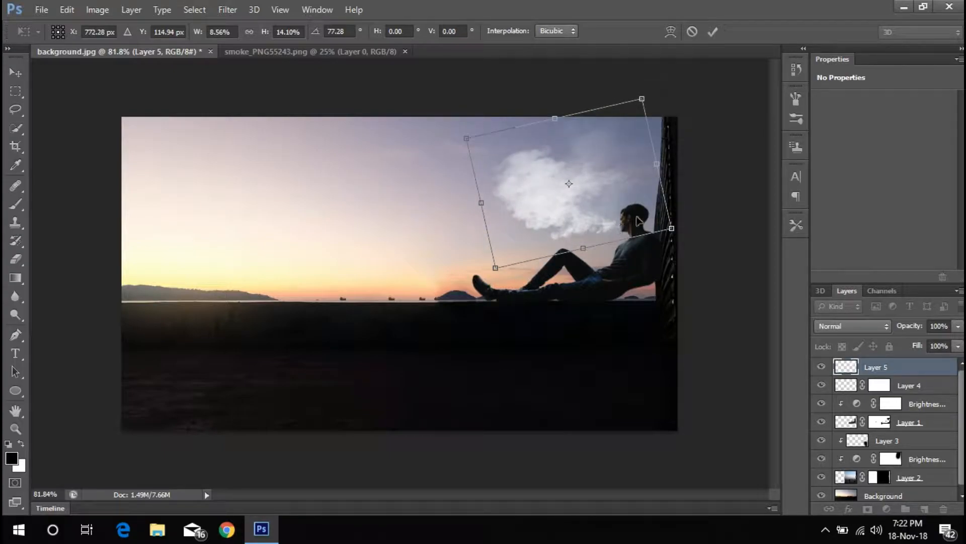
click(713, 32)
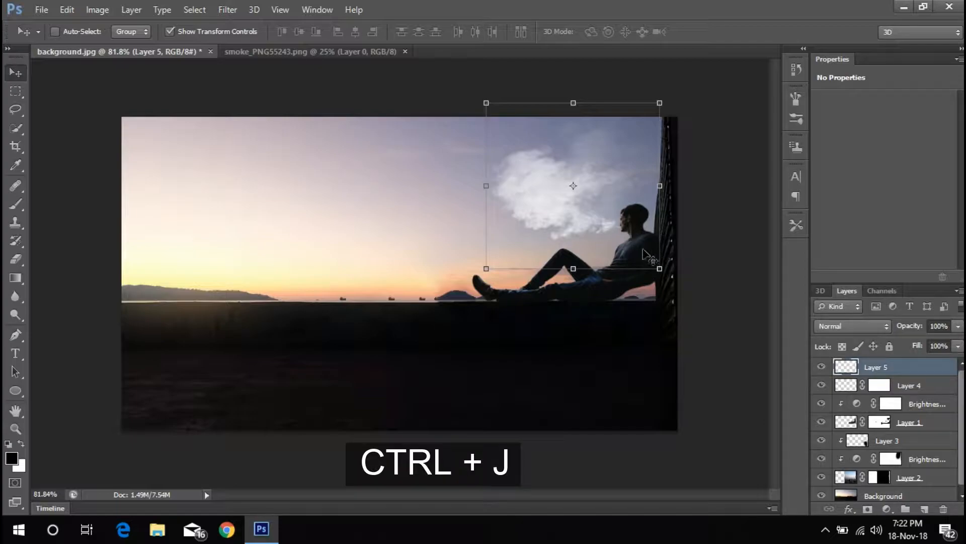
Duplicate the smoke layer, offset the copy toward the man's feet and flip it vertically
key(ctrl+j)
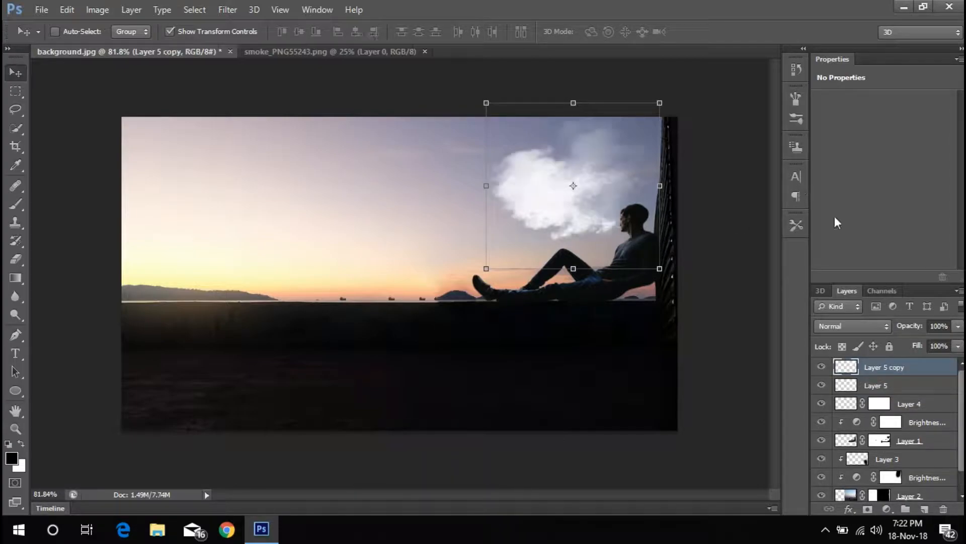
drag(609, 232, 545, 275)
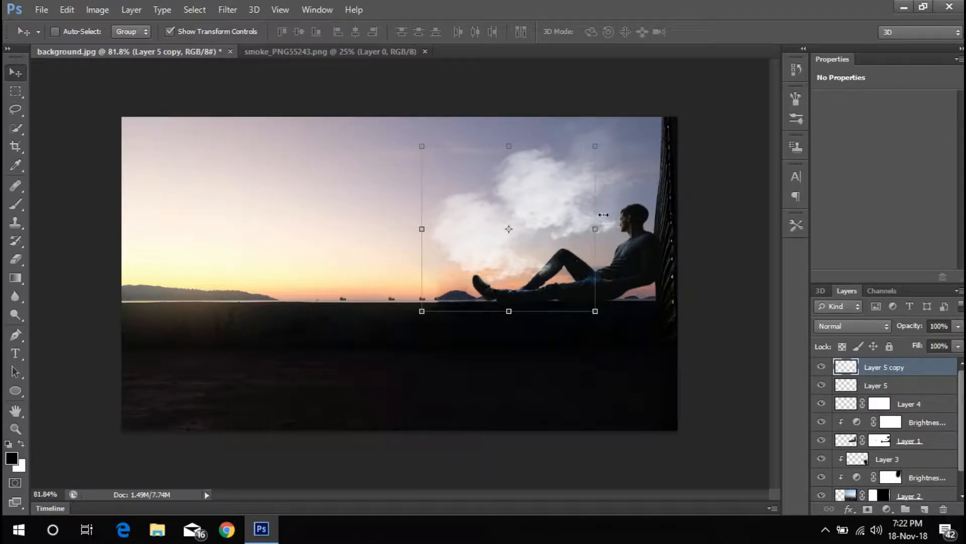
right_click(606, 196)
click(593, 166)
click(611, 151)
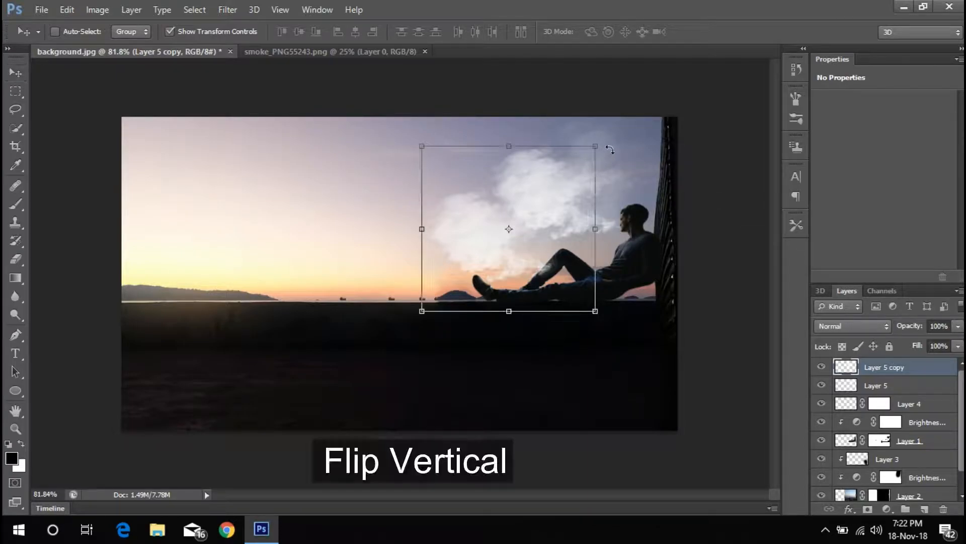
right_click(610, 150)
click(656, 377)
Enlarge the smoke copy to about 116% width and 125% height, rotate it to about 151°, and position it over the man's legs
drag(542, 237, 614, 266)
drag(668, 149, 696, 107)
drag(618, 252, 600, 262)
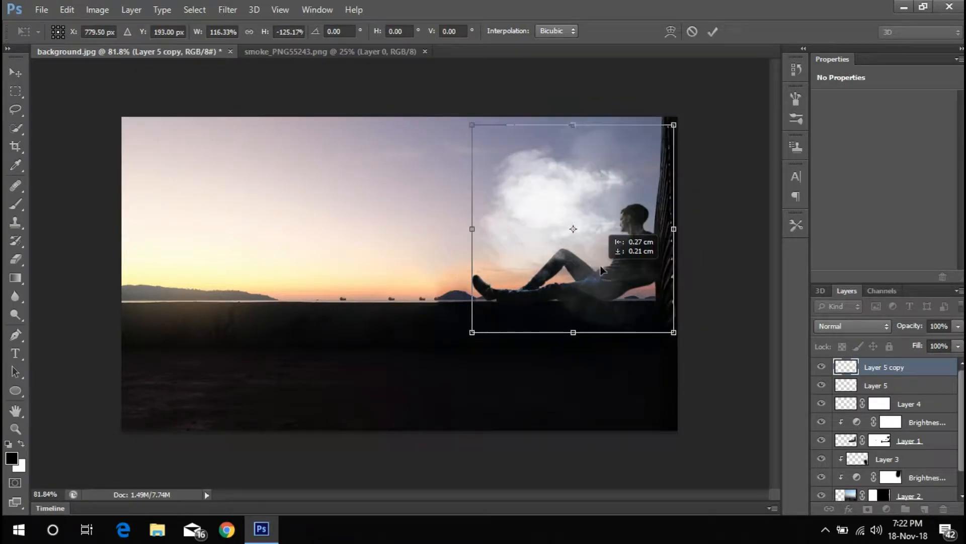
drag(716, 171, 681, 100)
drag(614, 232, 592, 261)
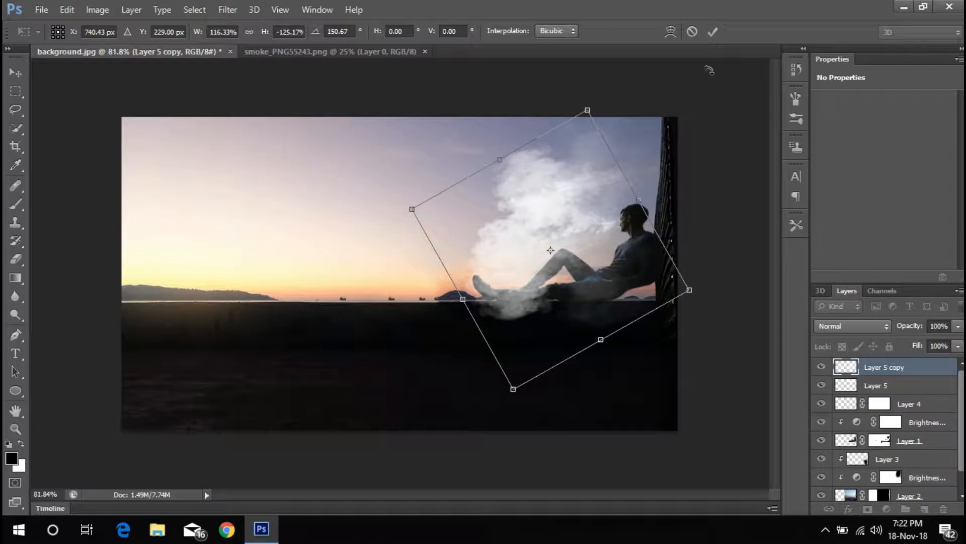
click(710, 30)
Add a layer mask to the smoke copy and hide the smoke over the legs and wall with a soft 143 px black brush
click(868, 509)
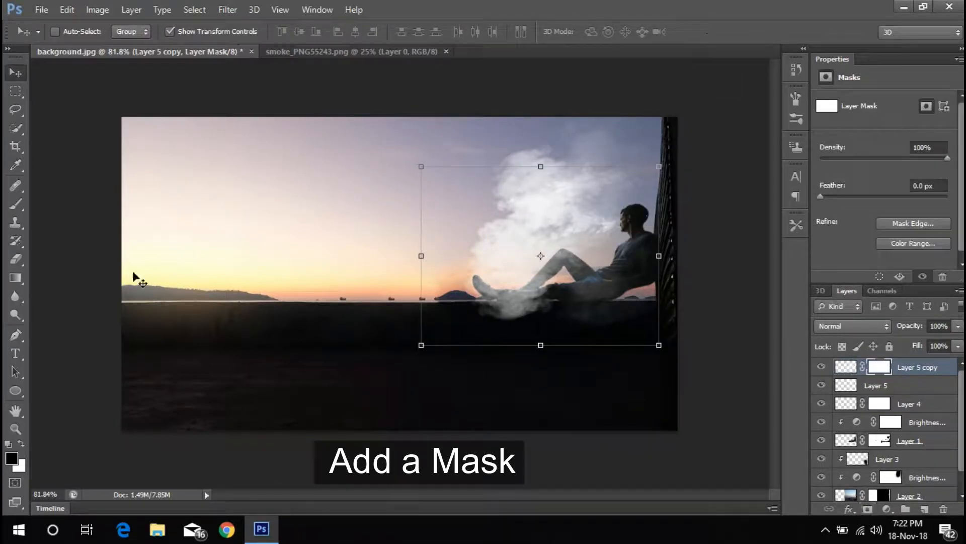
click(15, 206)
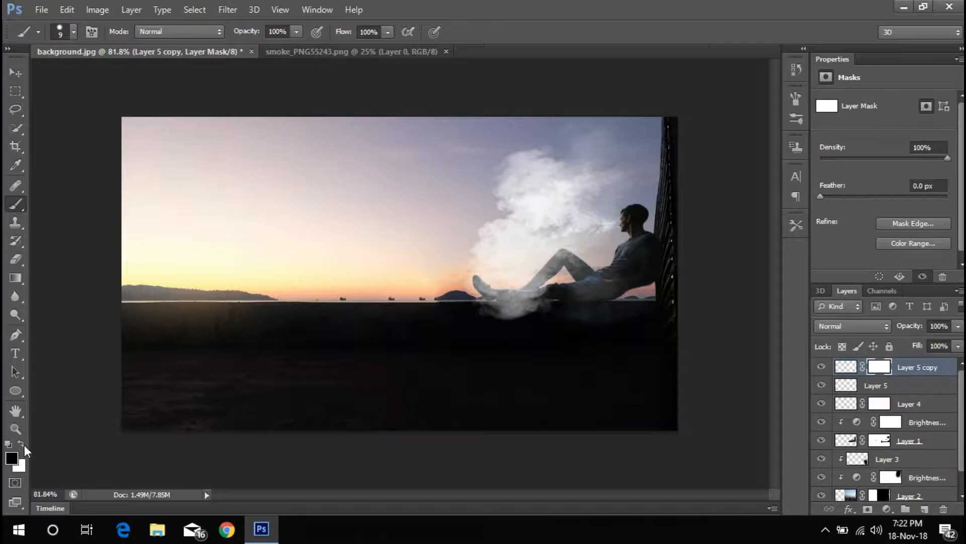
right_click(226, 327)
drag(299, 305, 351, 304)
mouse_move(460, 299)
mouse_down()
mouse_move(470, 370)
mouse_move(558, 164)
mouse_move(515, 198)
mouse_move(565, 120)
mouse_move(489, 213)
mouse_move(505, 336)
mouse_move(564, 364)
mouse_move(627, 337)
mouse_move(545, 317)
mouse_move(566, 307)
mouse_move(582, 338)
mouse_move(519, 322)
mouse_up()
mouse_move(592, 109)
mouse_down()
mouse_move(627, 138)
mouse_move(626, 160)
mouse_move(572, 184)
mouse_up()
key(x)
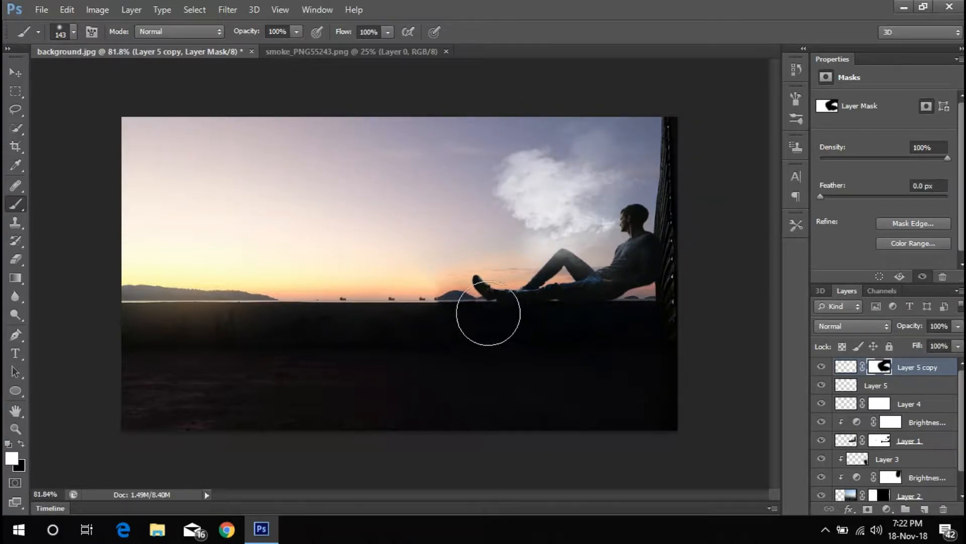
Close the smoke source image and move the cigarette layer down to directly above the Background layer
click(16, 72)
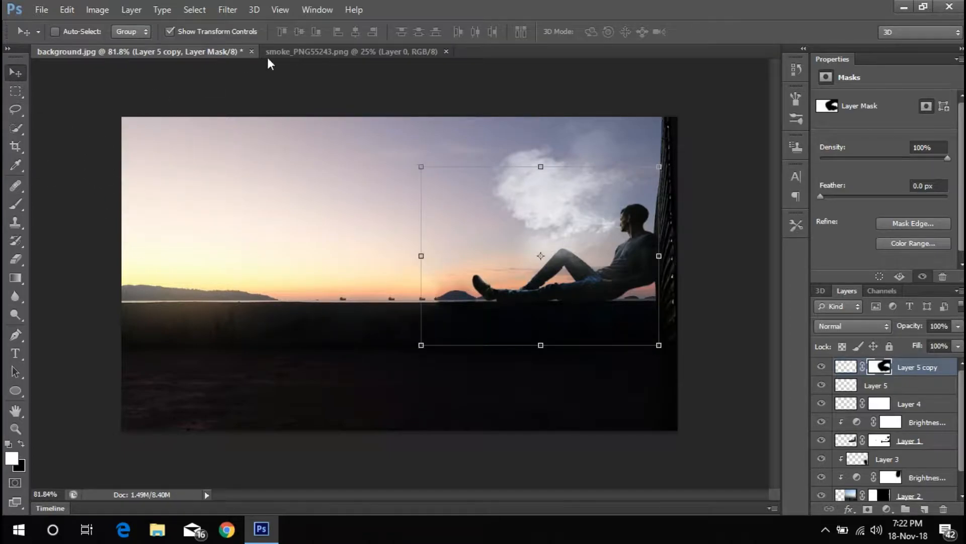
click(446, 51)
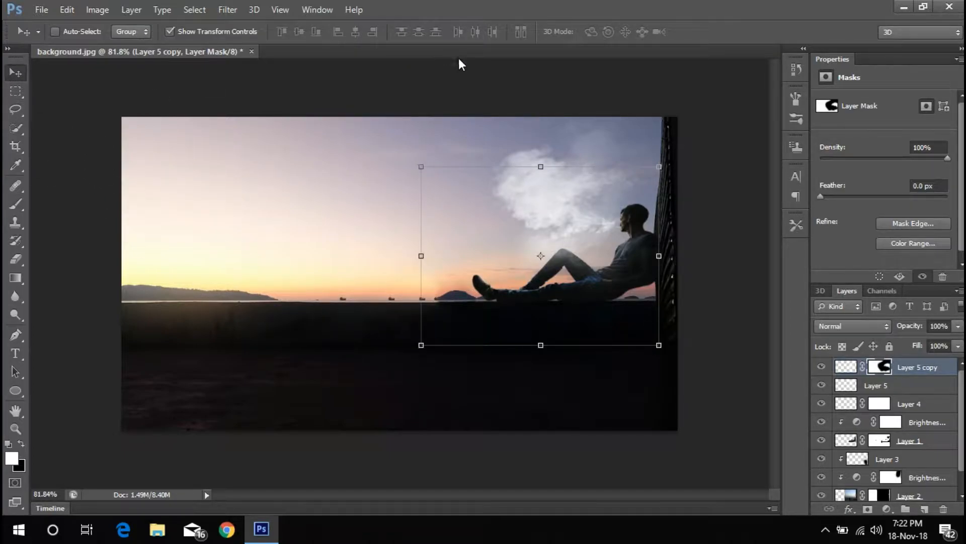
click(935, 409)
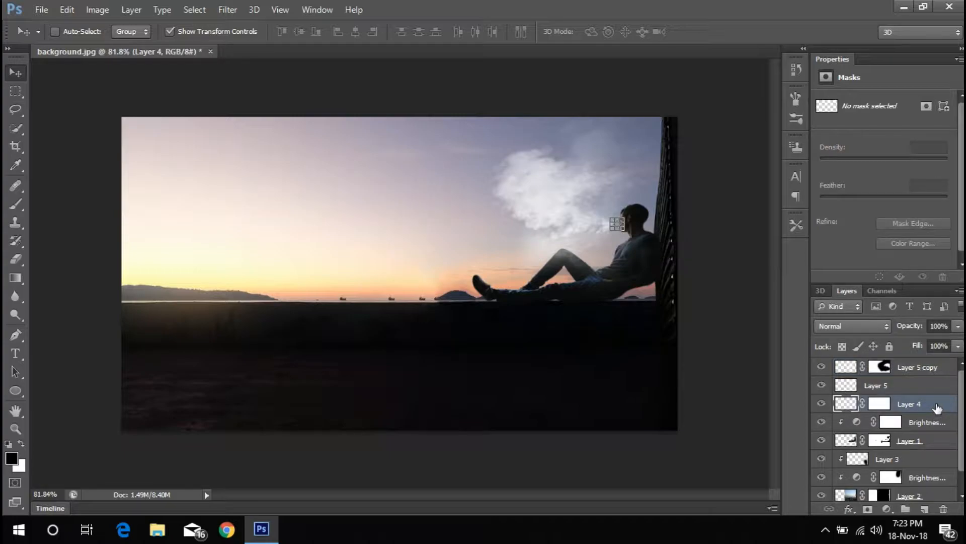
scroll(949, 399, down, 1)
drag(943, 393, 940, 485)
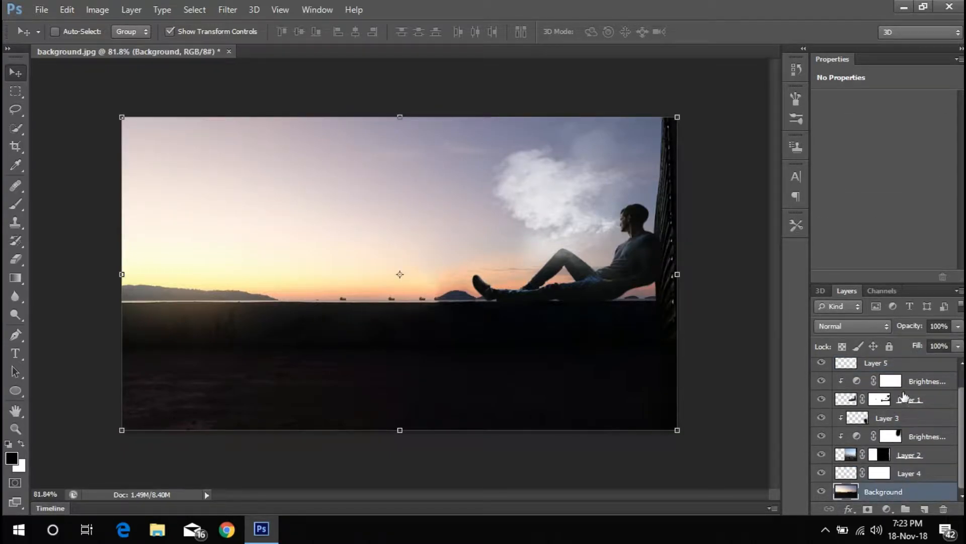
scroll(933, 378, up, 1)
Move the original smoke layer, Layer 5, down between Layer 2 and the cigarette layer
click(934, 366)
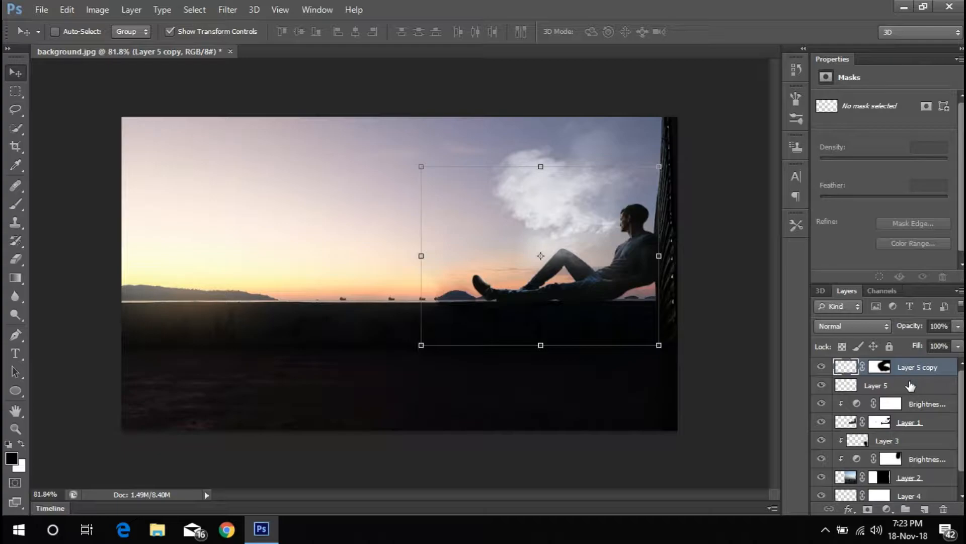
click(925, 385)
mouse_move(961, 400)
mouse_down()
mouse_move(961, 416)
mouse_move(961, 404)
mouse_up()
drag(907, 374, 893, 482)
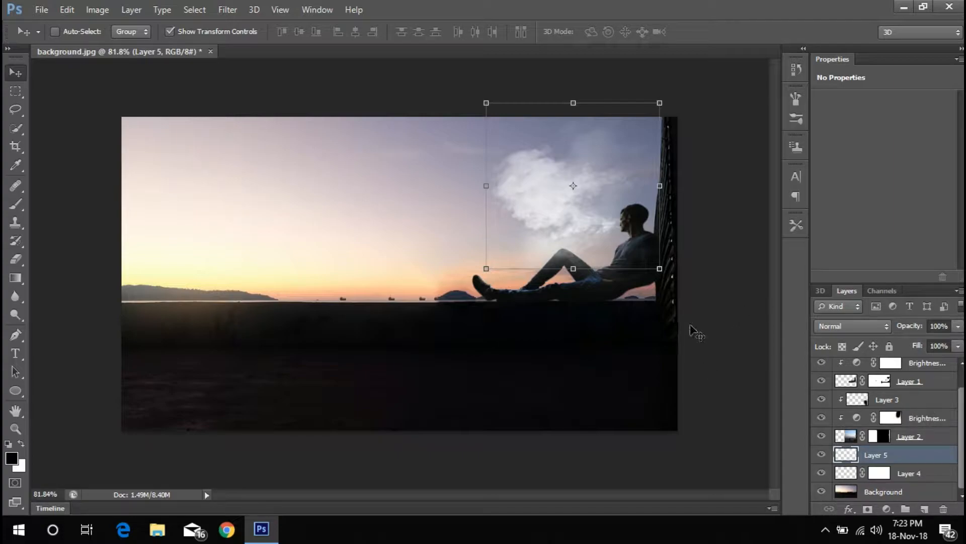
Create a new empty layer and place it directly above Layer 3 as a clipping layer in the Layer 2 stack
click(929, 419)
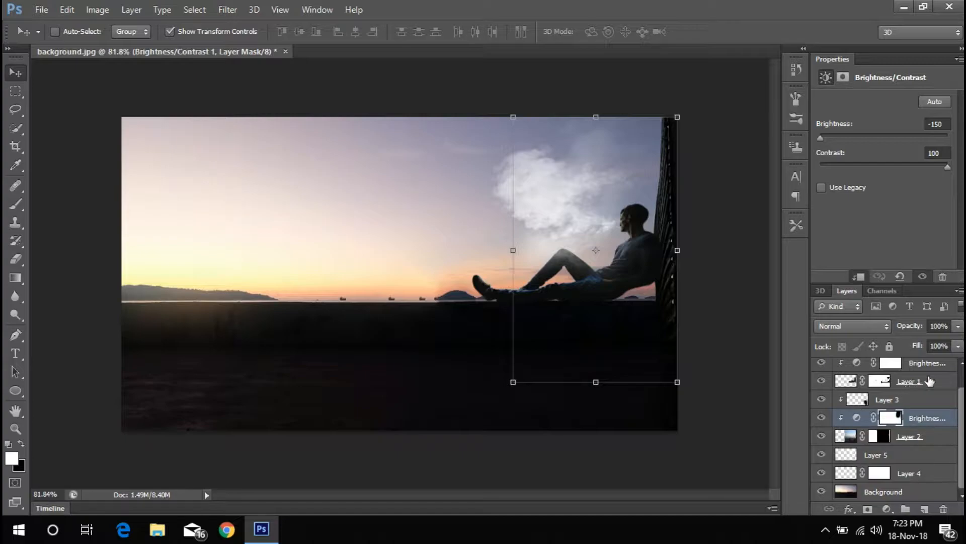
click(929, 381)
click(922, 386)
click(924, 510)
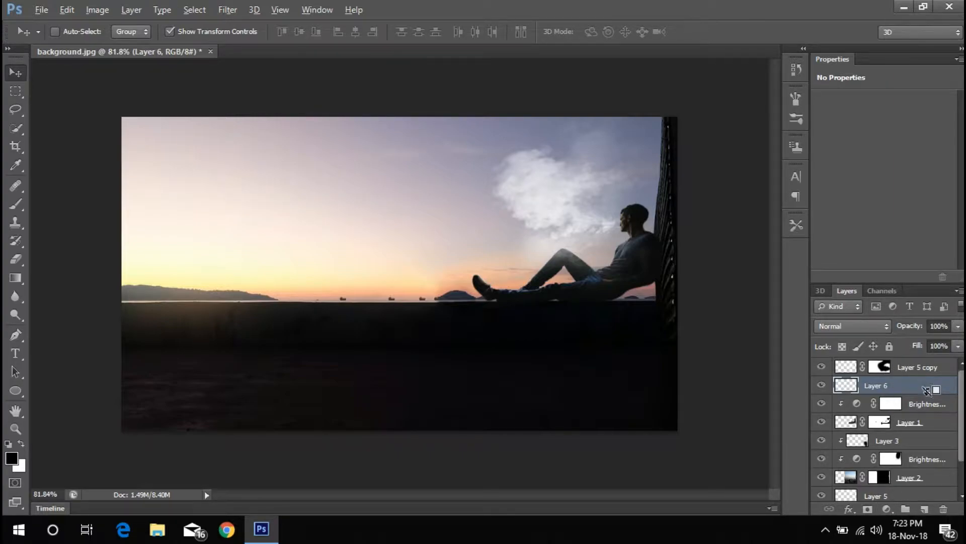
alt+click(929, 394)
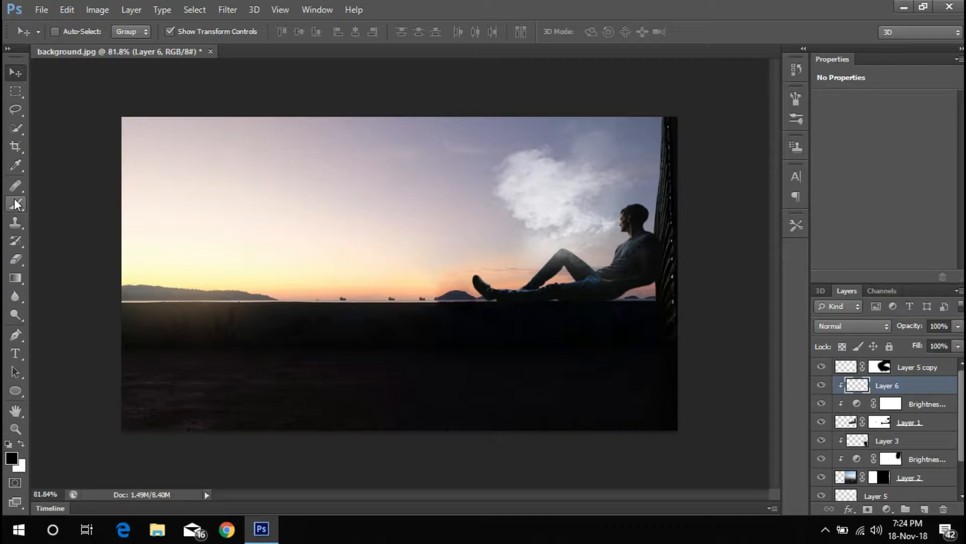
alt+click(928, 393)
drag(928, 392, 927, 433)
alt+click(929, 431)
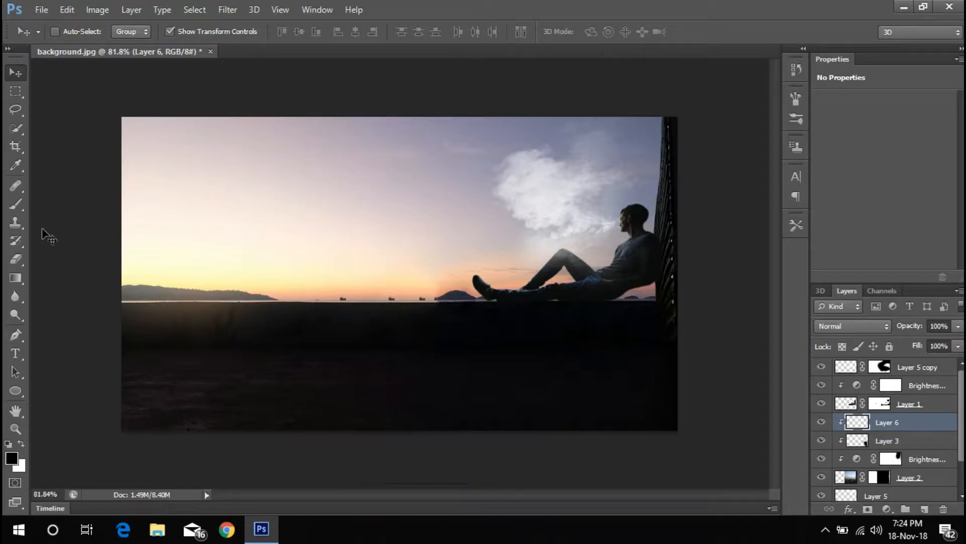
Paint the post beside the man's head and back black with a soft 17 px brush on the new clipped layer
key(b)
scroll(647, 216, up, 5)
right_click(645, 202)
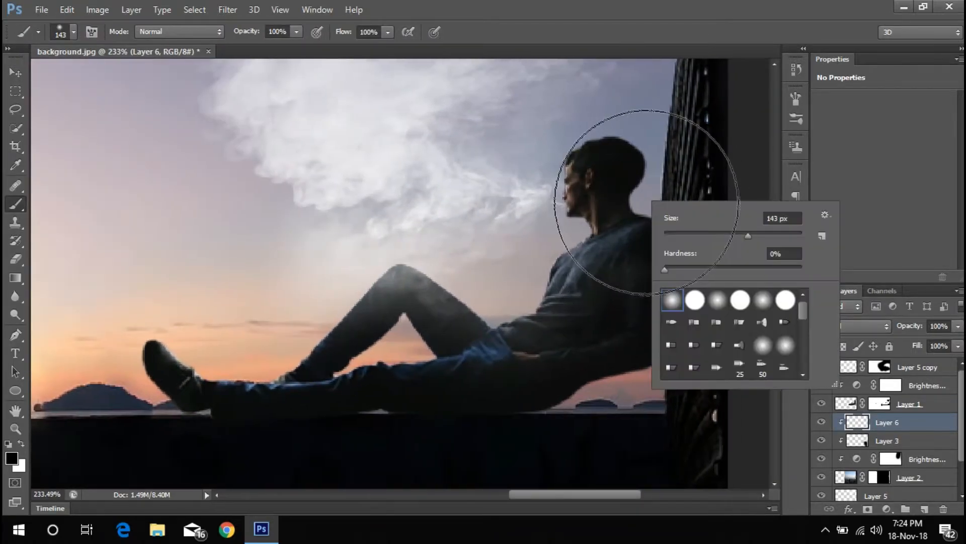
text(17)
key(Return)
mouse_move(686, 171)
mouse_down()
mouse_move(689, 203)
mouse_move(674, 218)
mouse_move(693, 265)
mouse_move(683, 321)
mouse_up()
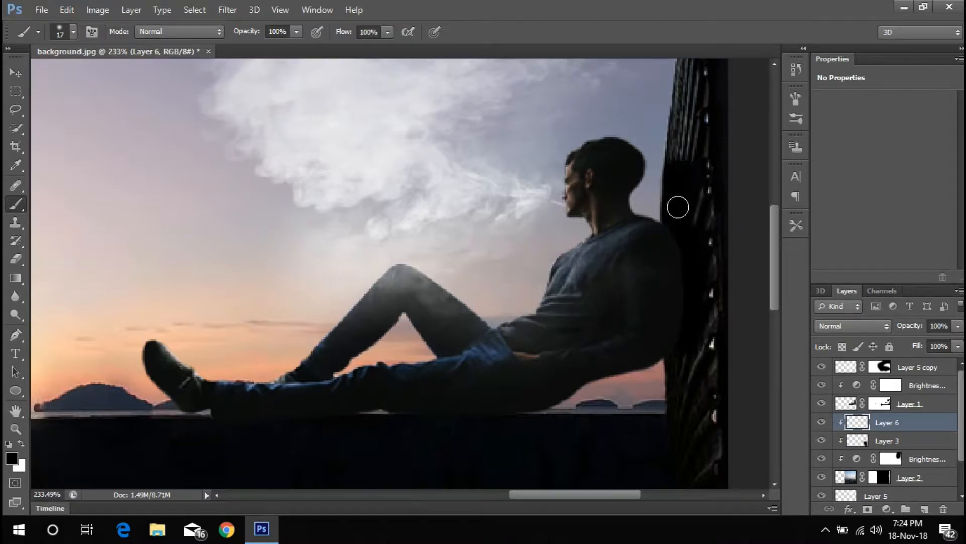
mouse_move(701, 171)
mouse_down()
mouse_move(675, 156)
mouse_move(700, 207)
mouse_up()
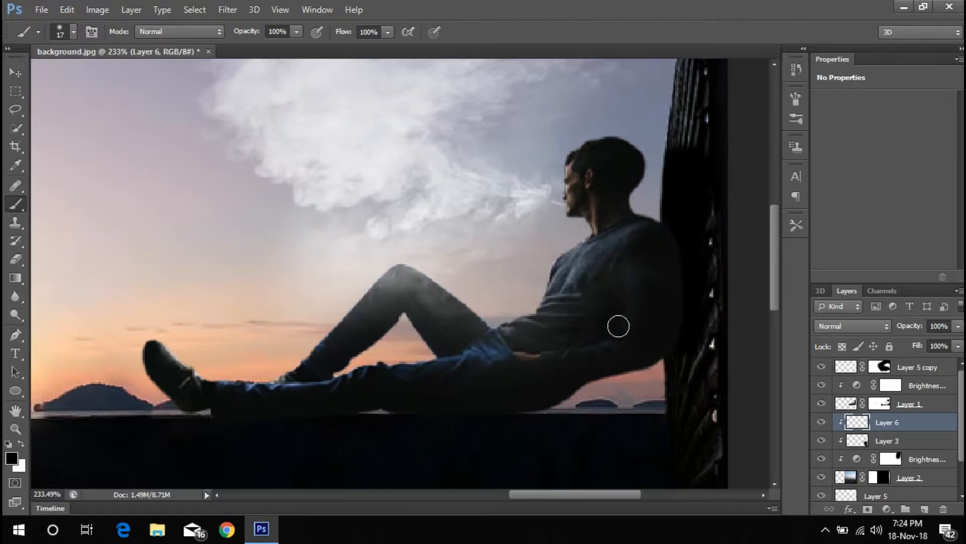
Soften the black paint on Layer 6 with a Gaussian Blur of 9.6 pixels radius
scroll(638, 328, down, 10)
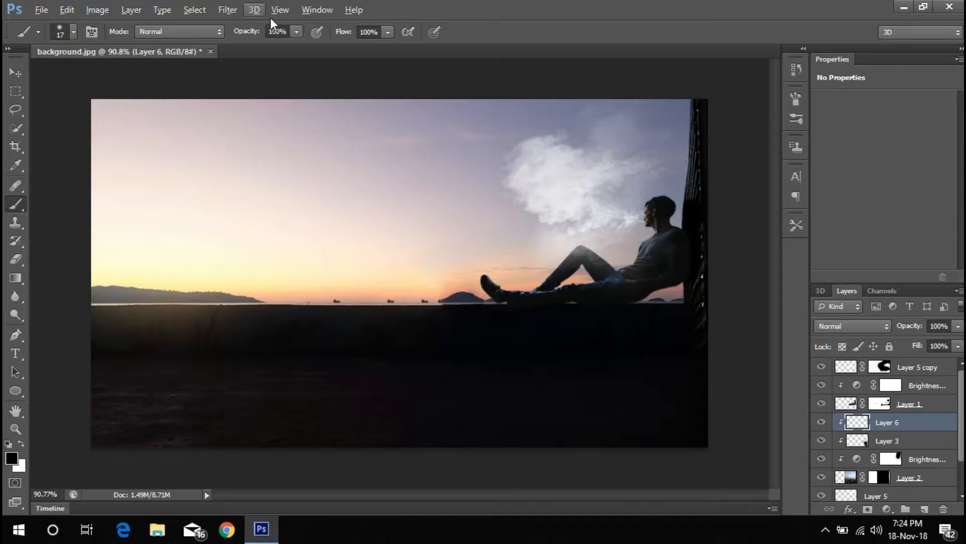
click(227, 9)
mouse_move(263, 151)
click(432, 250)
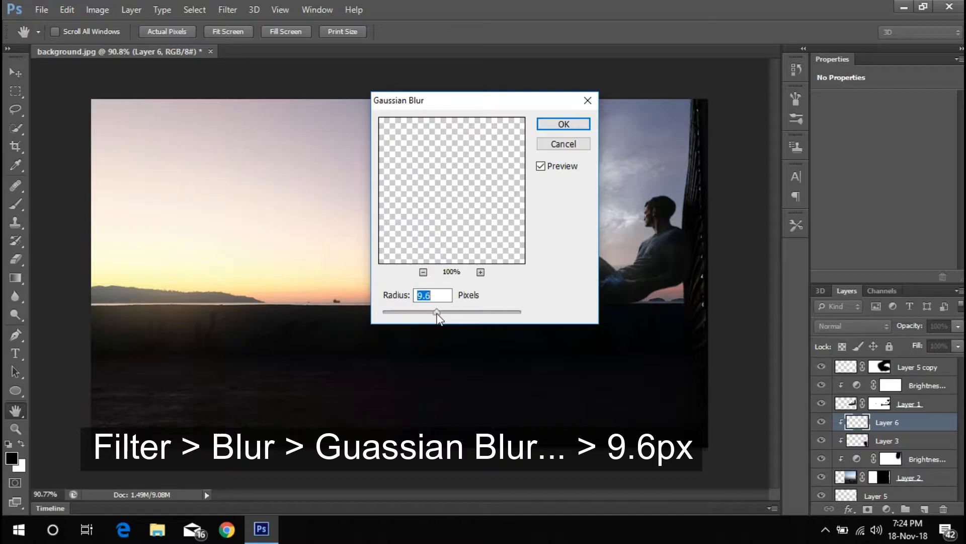
click(564, 123)
key(b)
drag(919, 327, 934, 329)
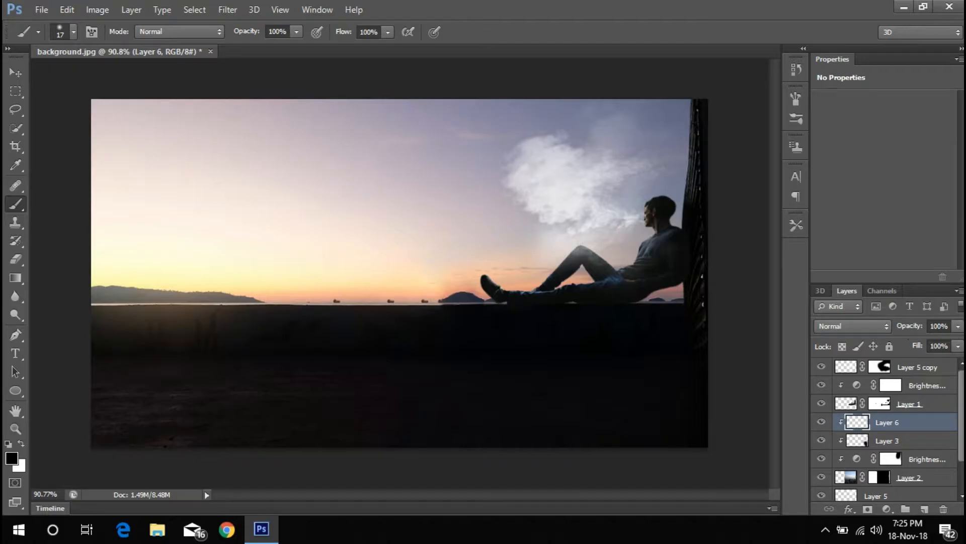
Add a Brightness/Contrast adjustment layer above Layer 5 copy with brightness -28 and contrast 37
click(934, 375)
click(887, 509)
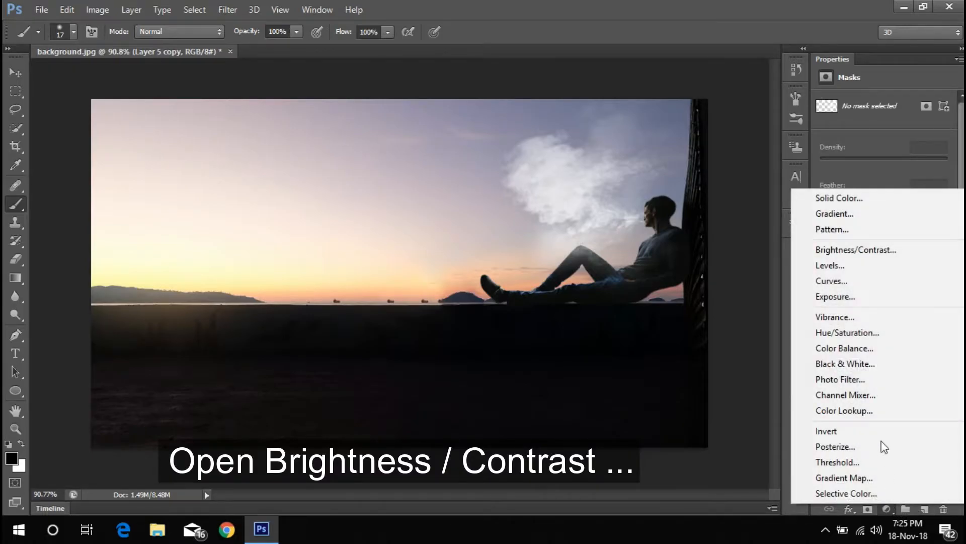
click(856, 250)
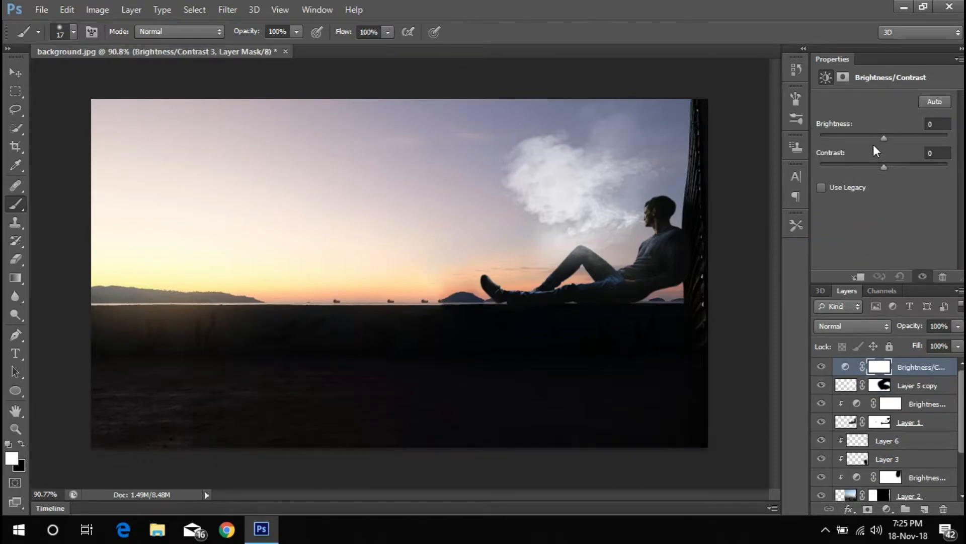
drag(884, 139, 894, 169)
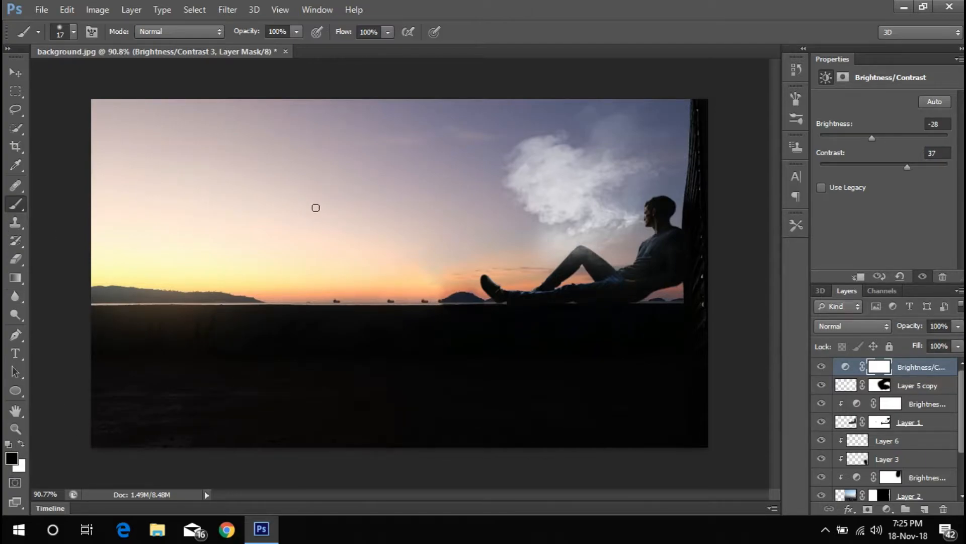
Paint black on the new adjustment's mask over the upper-left sky with a soft 100 px brush
right_click(325, 278)
drag(369, 297, 416, 297)
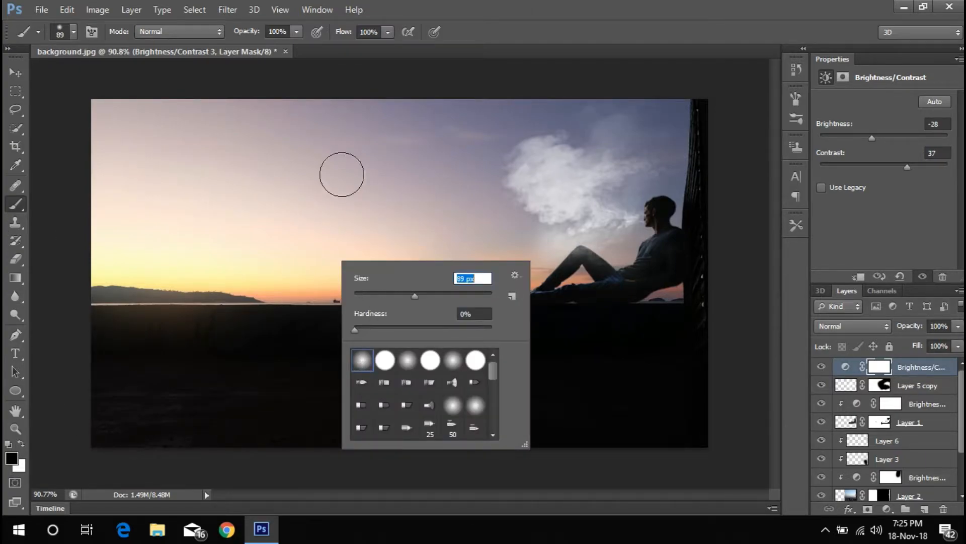
click(904, 369)
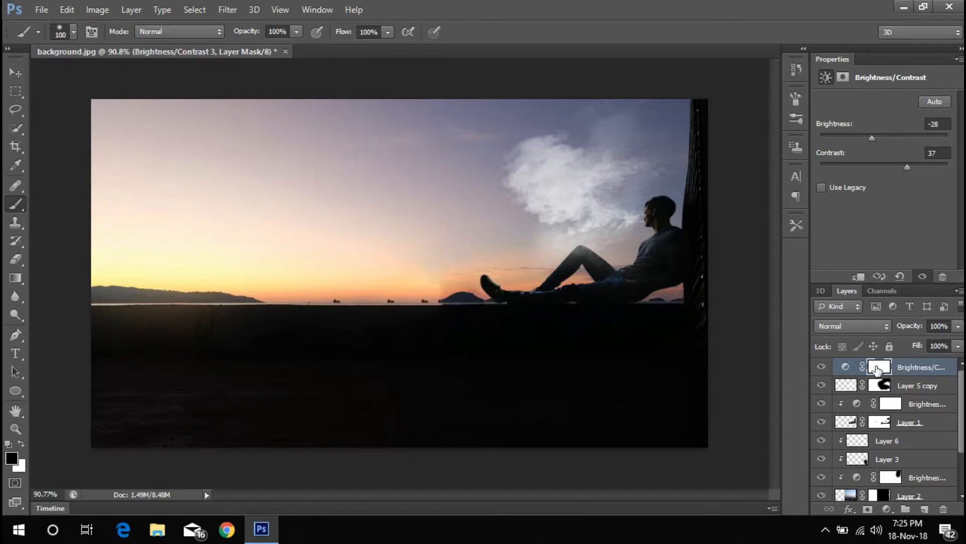
click(876, 368)
mouse_move(267, 179)
mouse_down()
mouse_move(190, 243)
mouse_move(249, 120)
mouse_move(66, 144)
mouse_move(157, 195)
mouse_up()
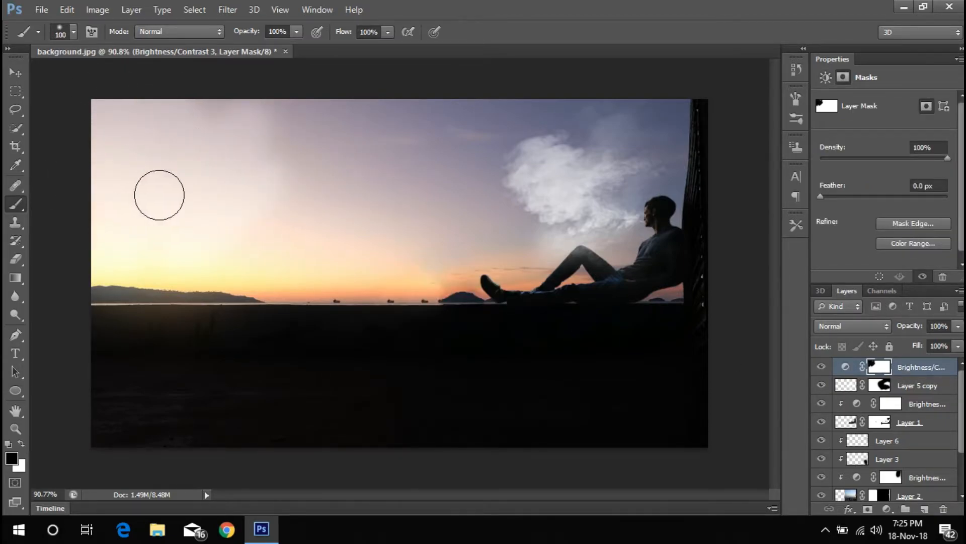
Black out the rest of the Brightness/Contrast mask across the whole image, using a soft 193 px brush
right_click(159, 195)
drag(242, 230, 272, 232)
mouse_move(143, 132)
mouse_down()
mouse_move(191, 153)
mouse_move(241, 291)
mouse_move(149, 412)
mouse_move(63, 303)
mouse_move(92, 281)
mouse_move(206, 364)
mouse_move(246, 448)
mouse_move(394, 426)
mouse_move(488, 443)
mouse_move(477, 440)
mouse_move(584, 350)
mouse_move(595, 373)
mouse_move(593, 434)
mouse_move(391, 386)
mouse_move(439, 305)
mouse_move(479, 359)
mouse_move(400, 240)
mouse_move(250, 179)
mouse_move(220, 136)
mouse_move(424, 265)
mouse_move(394, 200)
mouse_move(509, 194)
mouse_move(459, 116)
mouse_move(528, 142)
mouse_move(581, 185)
mouse_move(614, 146)
mouse_move(664, 118)
mouse_move(726, 145)
mouse_up()
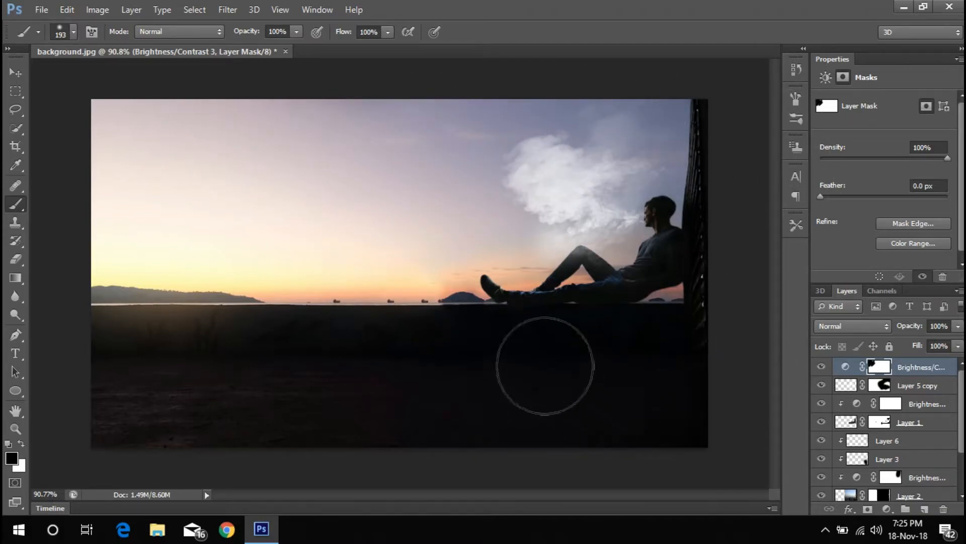
key(ctrl+i)
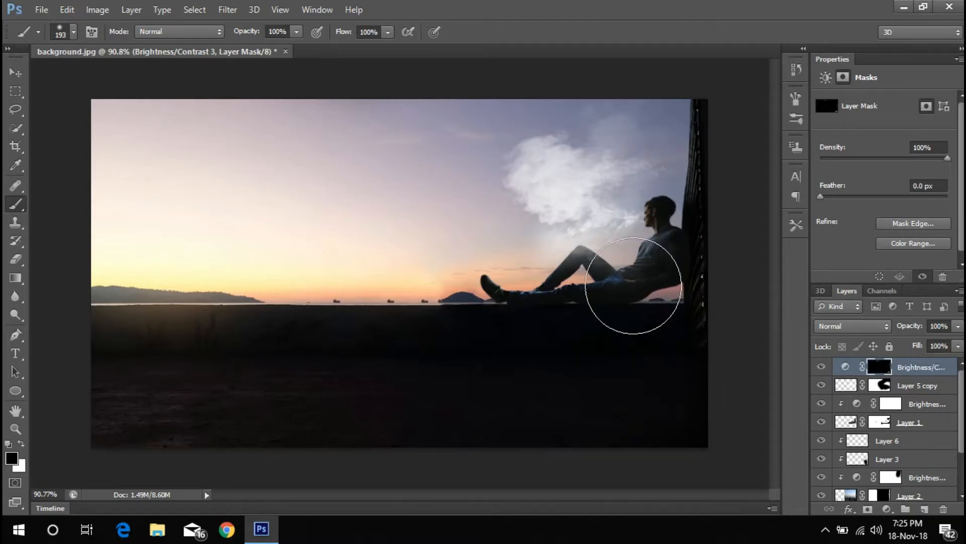
Paint white on the adjustment's mask along the man's back and the post with soft 17 px and 42 px brushes
scroll(681, 258, up, 12)
drag(703, 248, 606, 273)
right_click(636, 273)
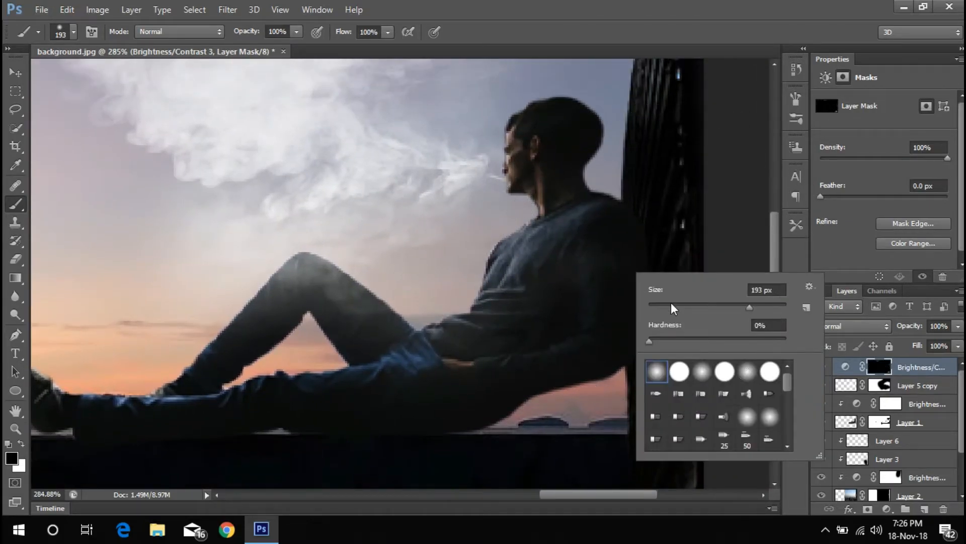
key(Return)
key(x)
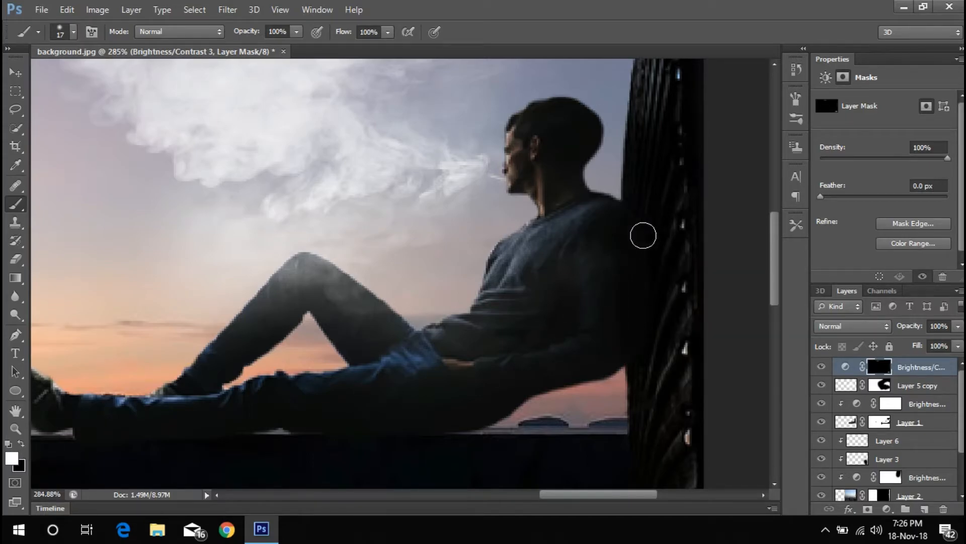
right_click(627, 306)
drag(655, 348, 669, 346)
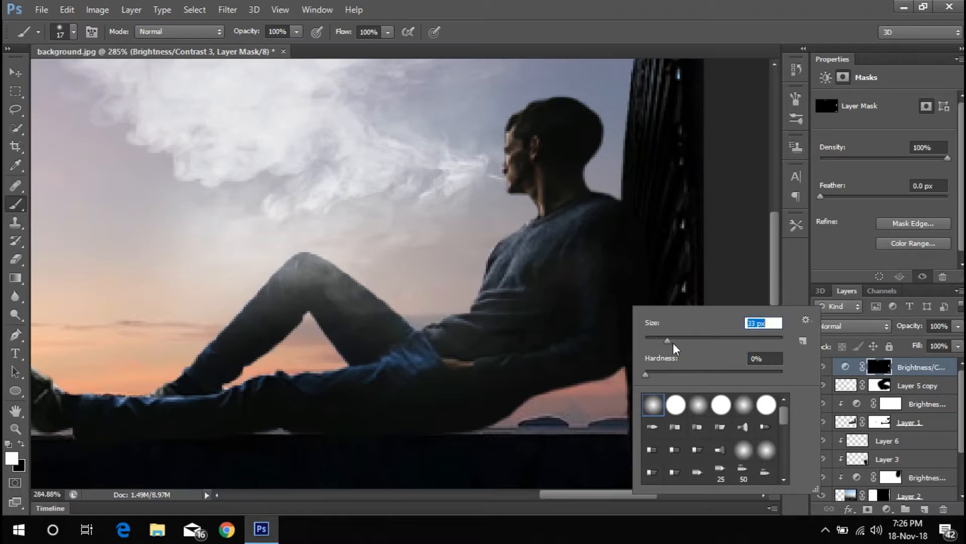
key(Return)
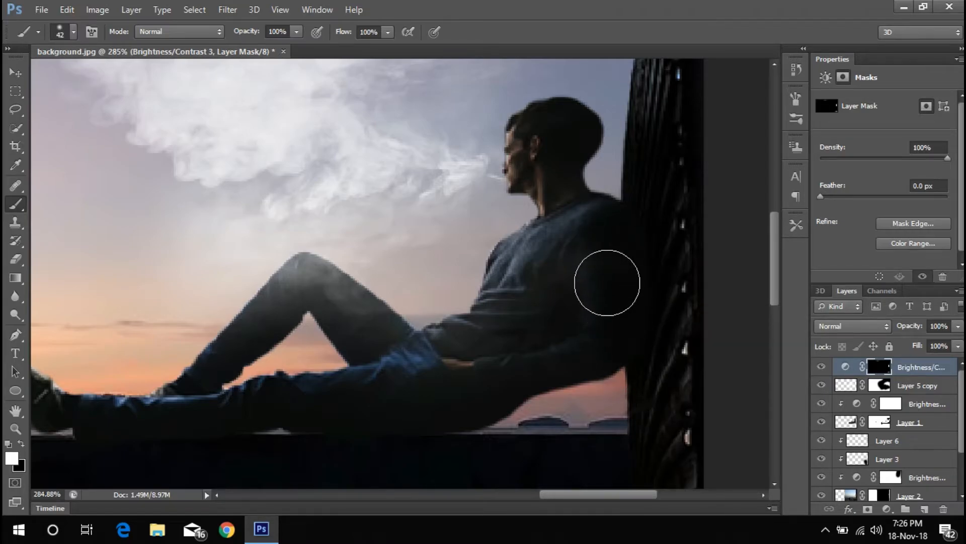
scroll(678, 280, down, 3)
scroll(678, 280, down, 2)
scroll(699, 283, up, 1)
scroll(695, 300, down, 1)
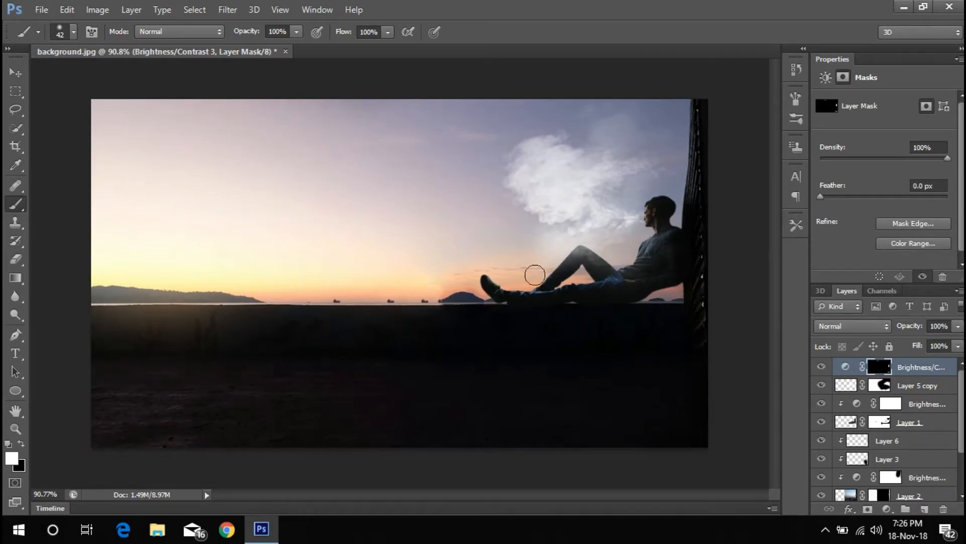
click(15, 73)
scroll(886, 427, down, 2)
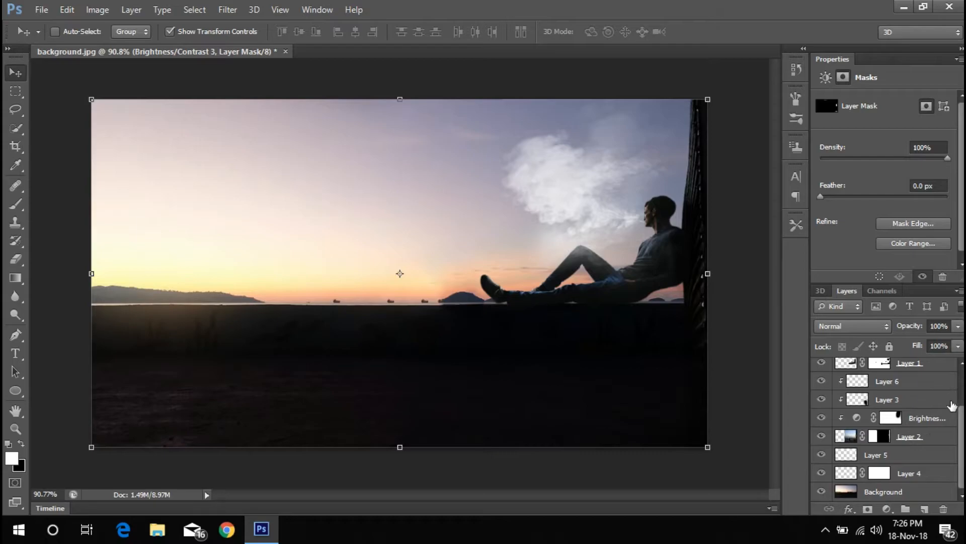
scroll(946, 395, up, 2)
click(933, 386)
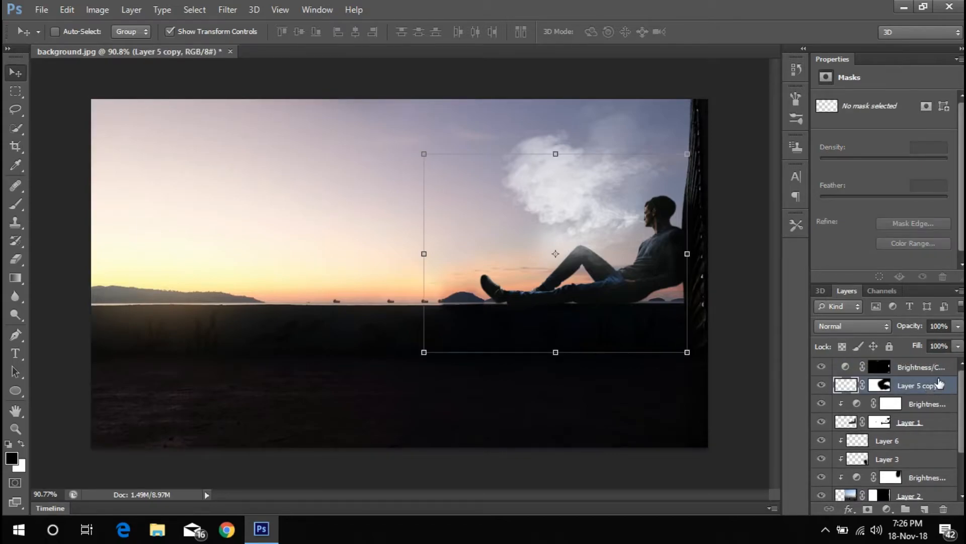
click(952, 373)
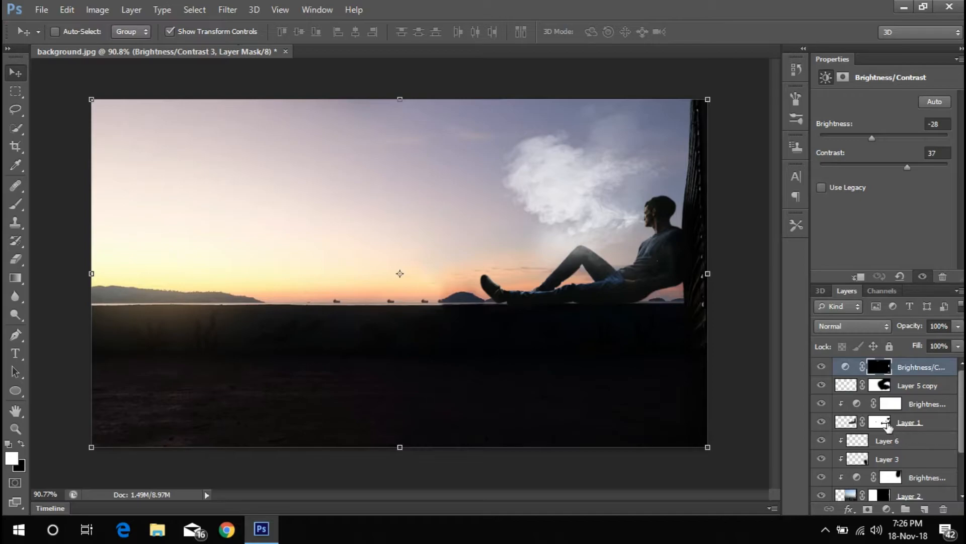
Activate Layer 1's mask for painting, try a white 42 px brush dab on the post beside the man's head, and undo it
click(886, 424)
click(15, 204)
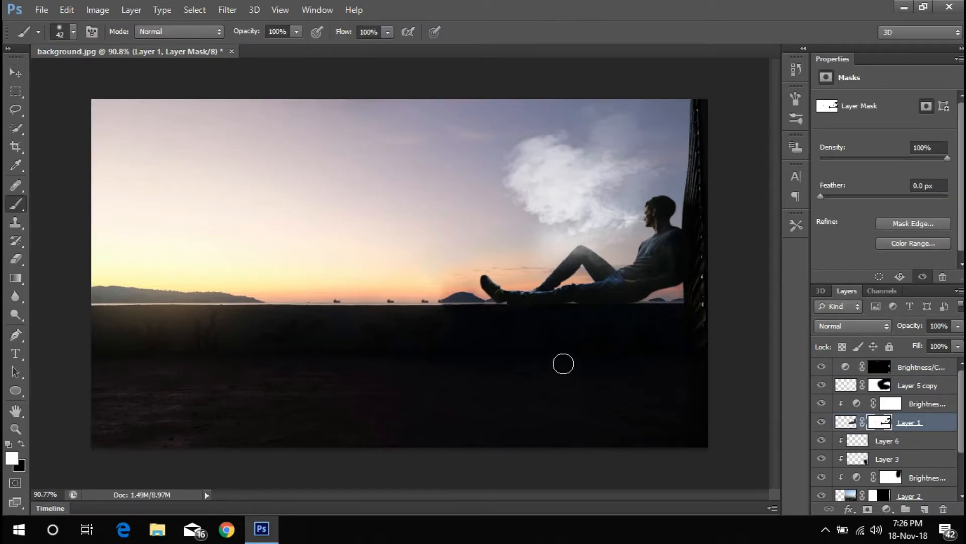
scroll(645, 307, up, 5)
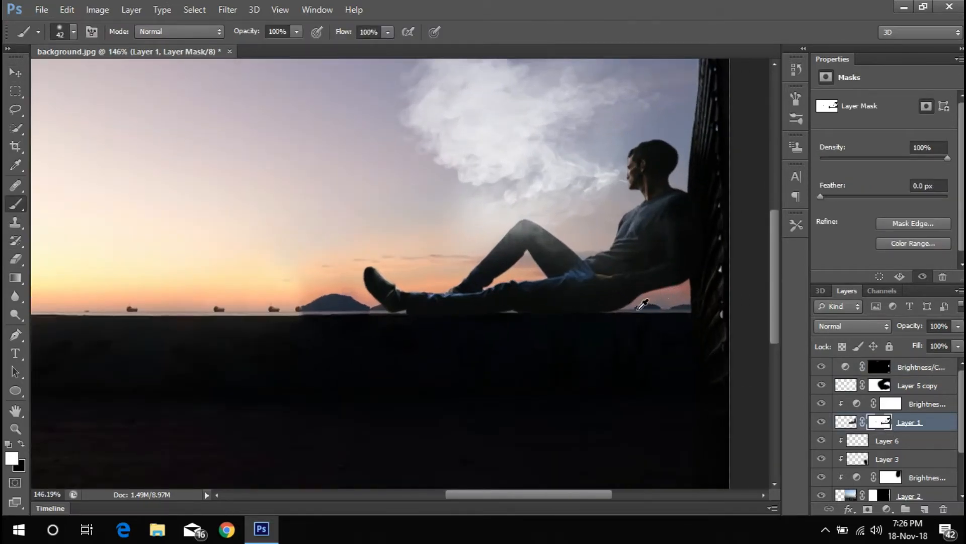
scroll(445, 312, up, 3)
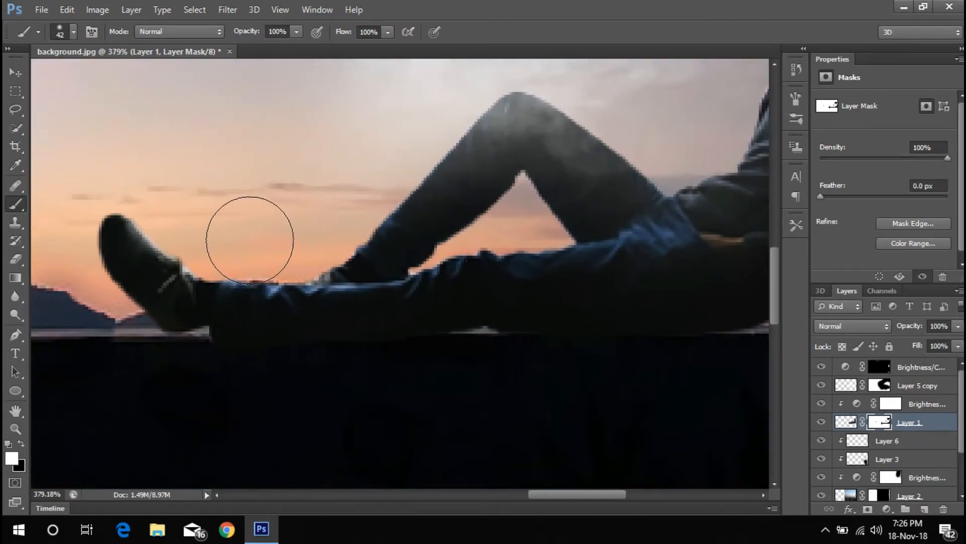
scroll(448, 226, down, 4)
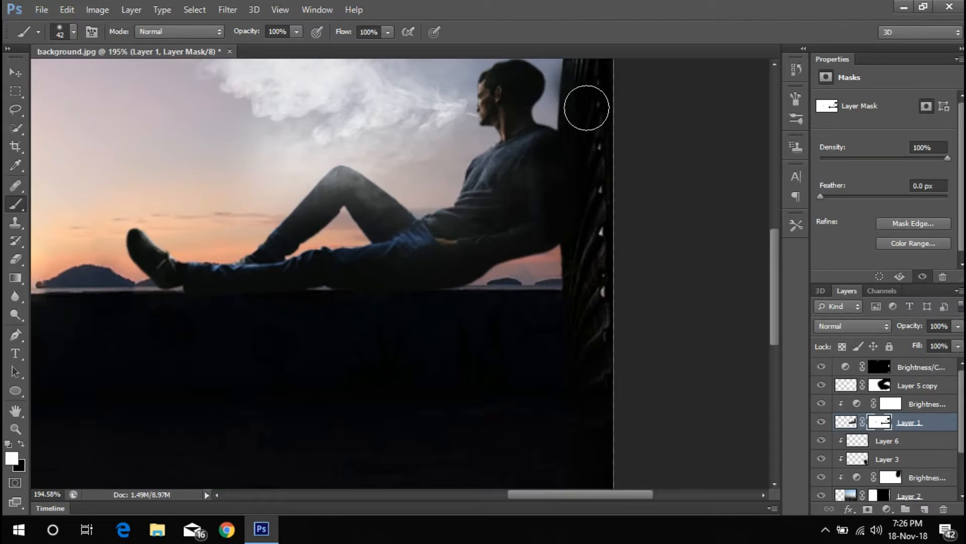
click(572, 90)
key(ctrl+z)
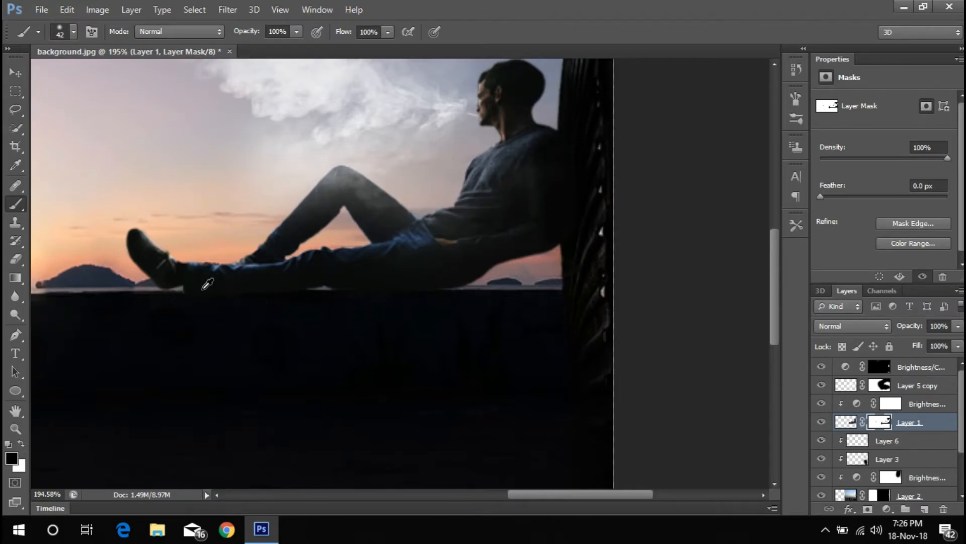
Touch up Layer 1's mask around the man and along the horizon with a hard-edged black 25 px brush
scroll(201, 287, up, 5)
scroll(250, 185, down, 5)
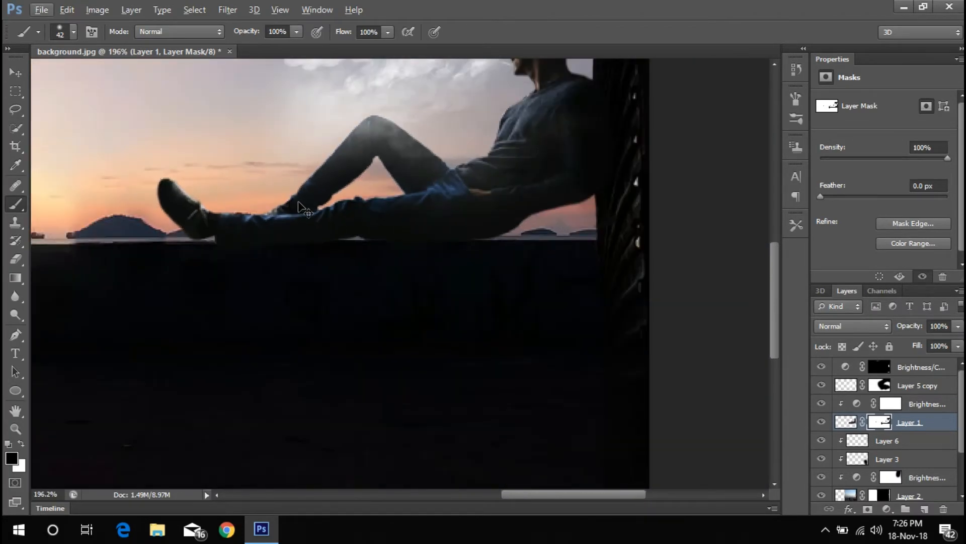
scroll(354, 292, right, 2)
right_click(358, 293)
click(389, 327)
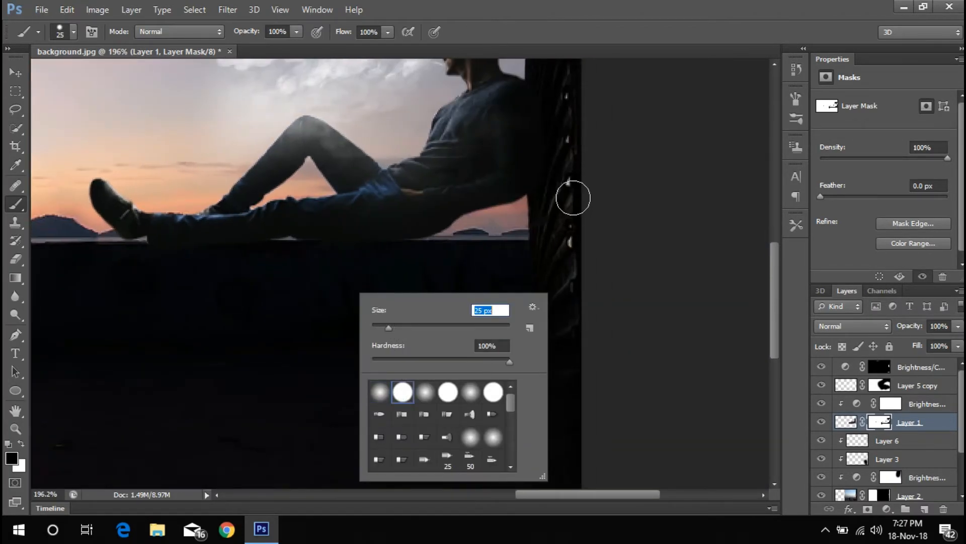
key(Return)
scroll(563, 139, up, 3)
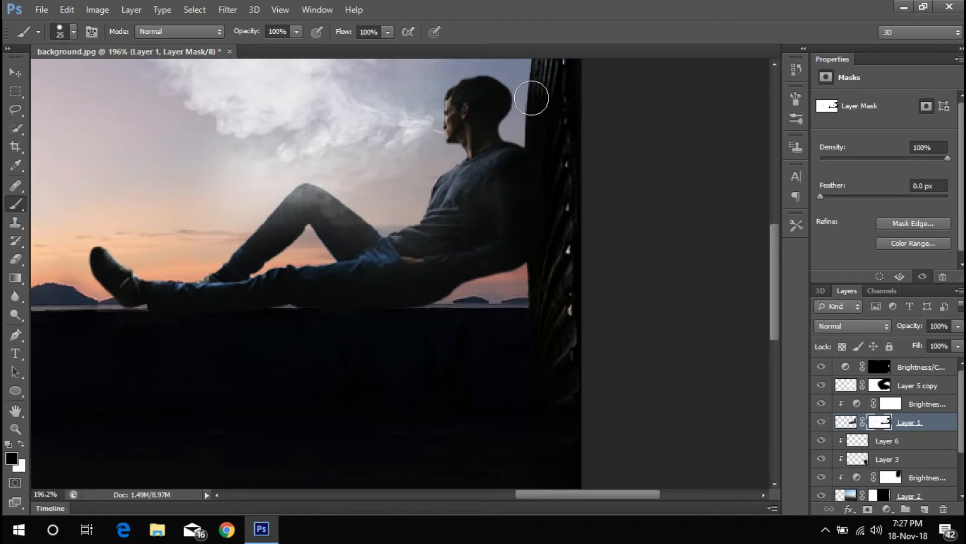
scroll(557, 69, up, 3)
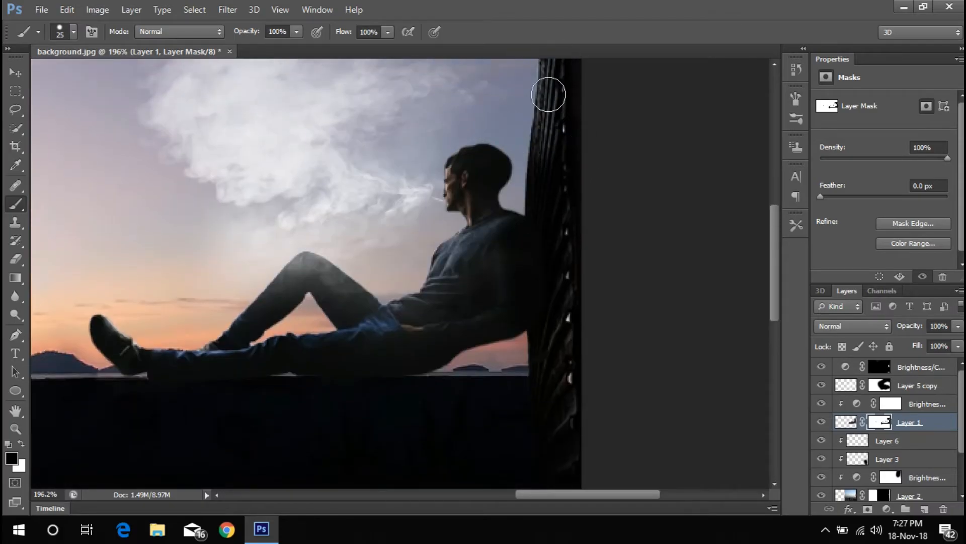
scroll(151, 342, left, 5)
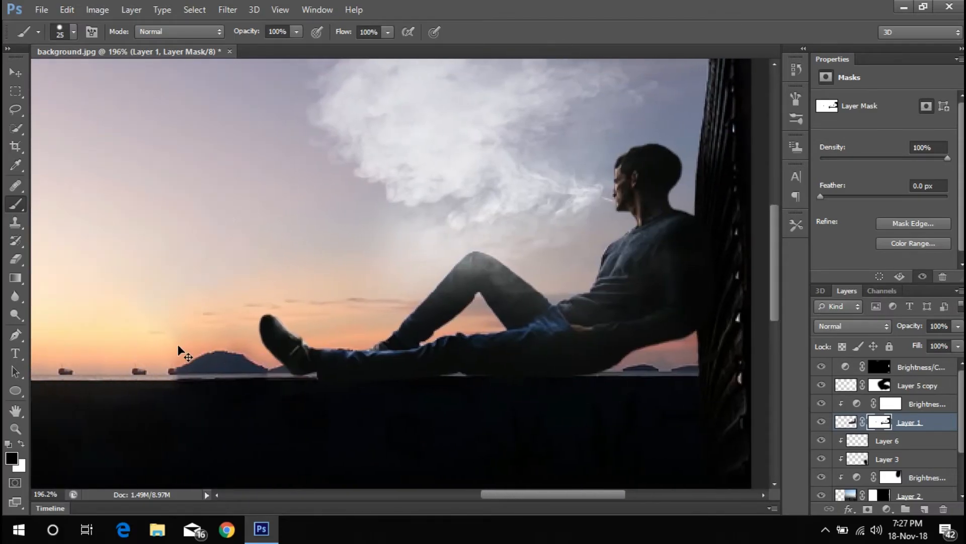
scroll(121, 342, down, 4)
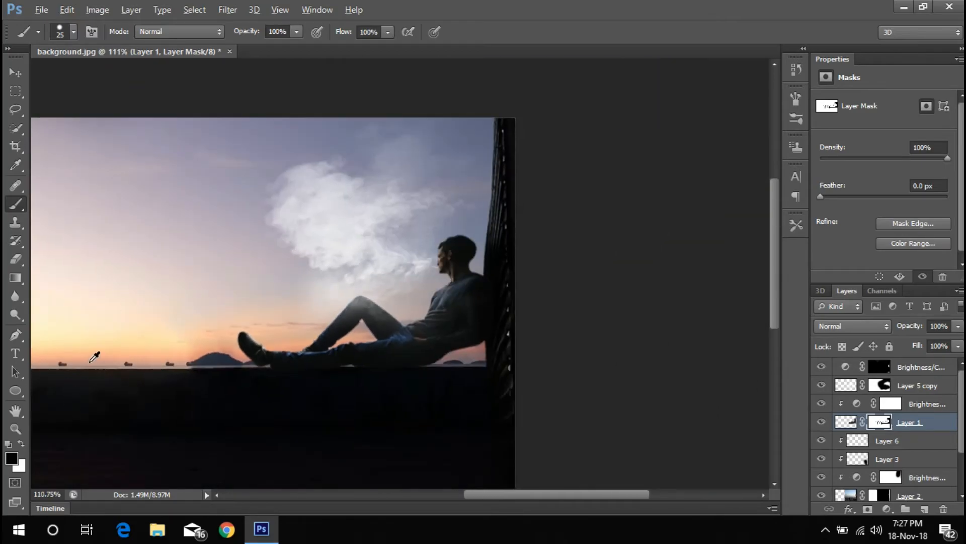
scroll(95, 357, down, 2)
scroll(324, 320, up, 1)
scroll(508, 353, up, 2)
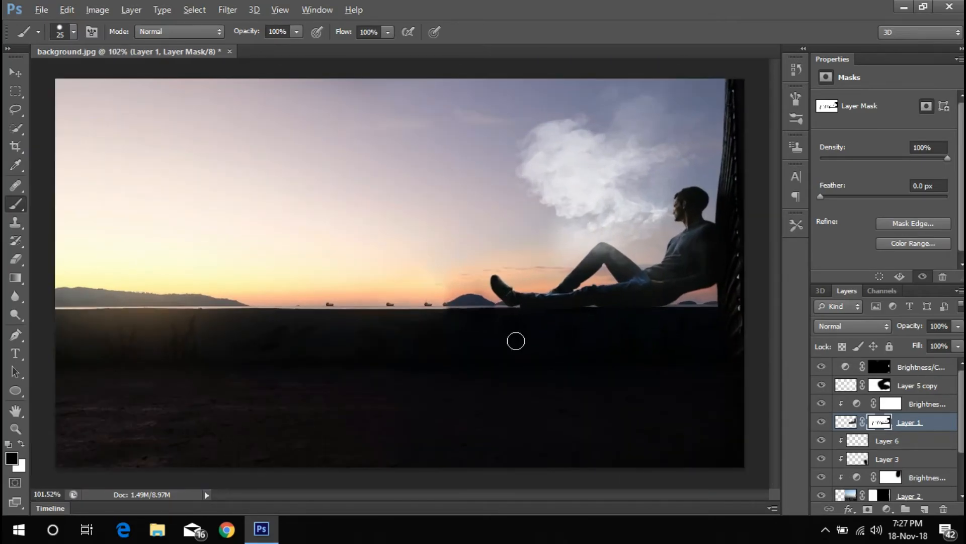
scroll(664, 332, down, 1)
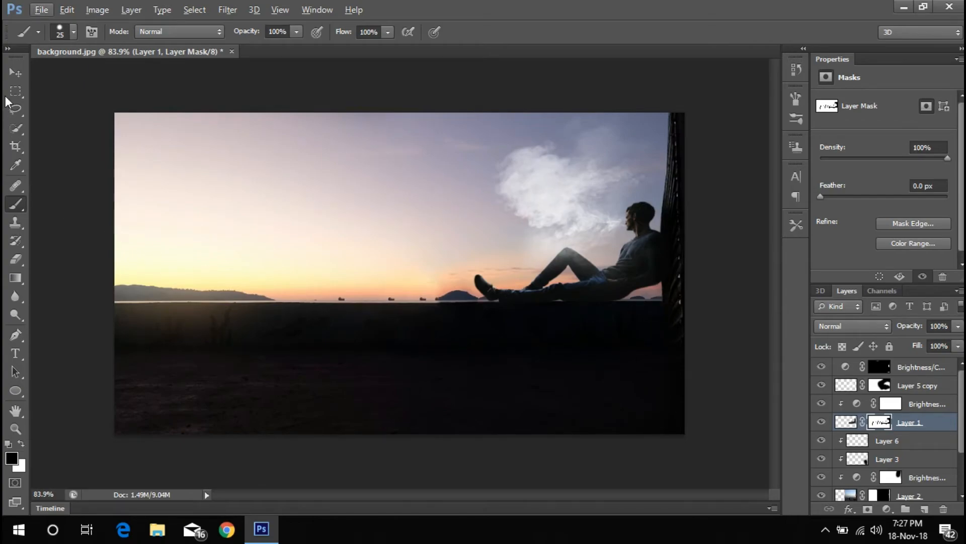
Switch to the Move tool and turn off its transform controls to view the composite without a bounding box
click(14, 75)
click(170, 32)
scroll(601, 201, up, 1)
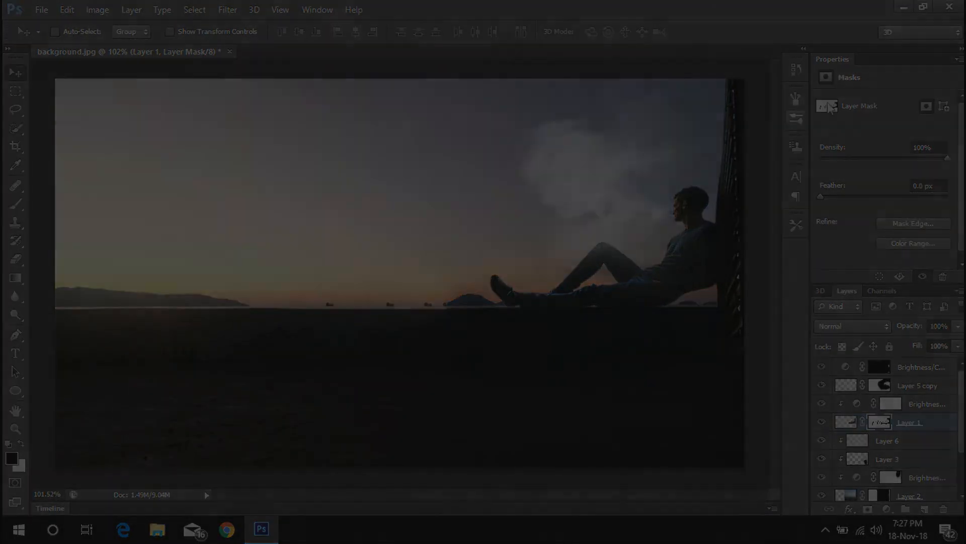